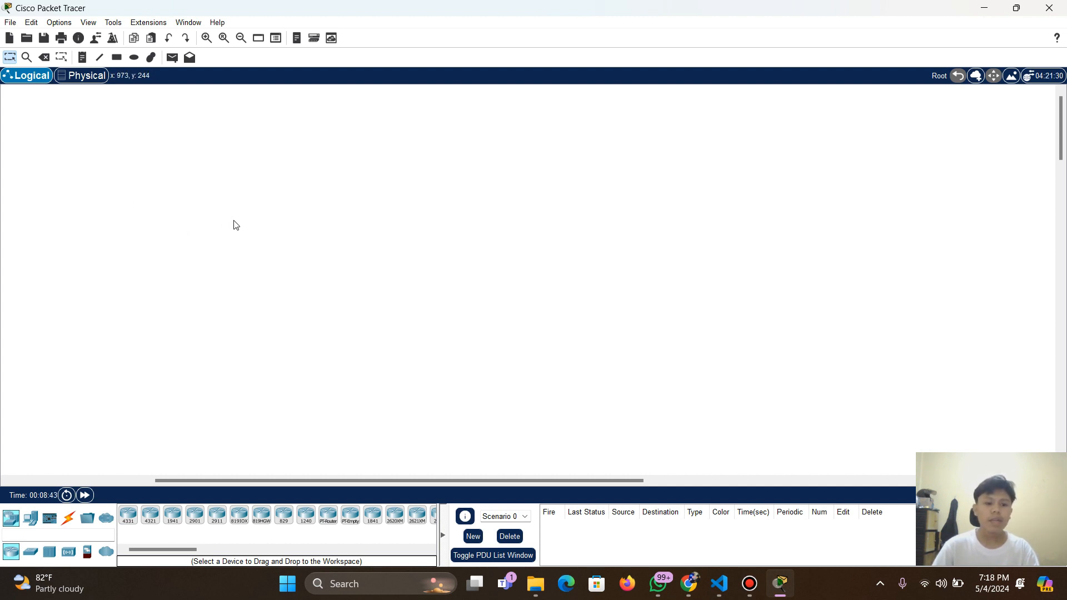
Place a Server-PT in the upper middle of the workspace and a 2950-24 switch directly below it
{"action": "left_click", "coordinate": [32, 523]}
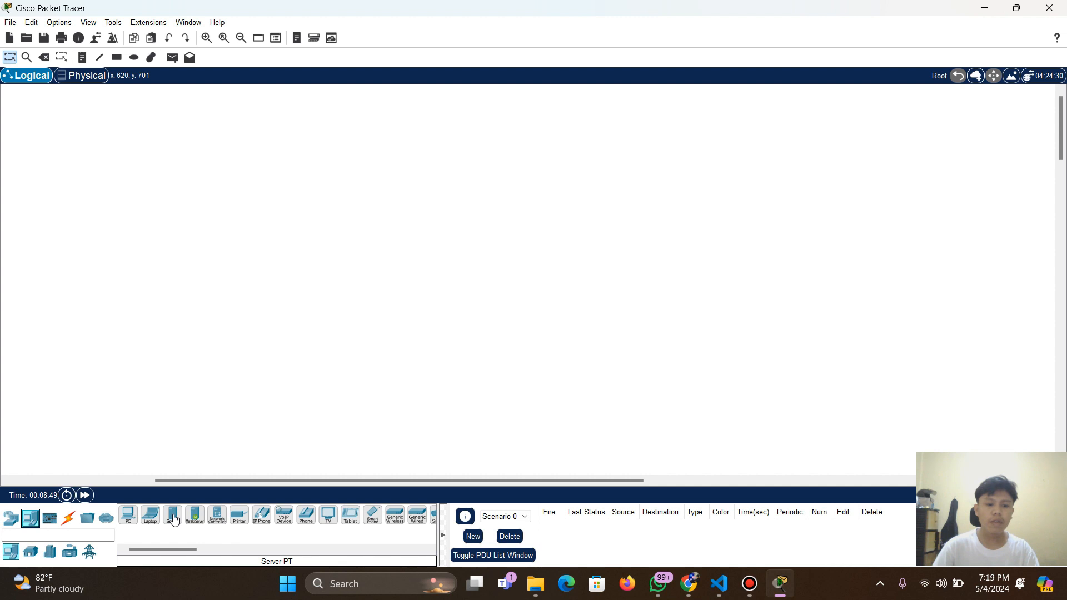
{"action": "left_click_drag", "start_coordinate": [175, 517], "coordinate": [237, 413]}
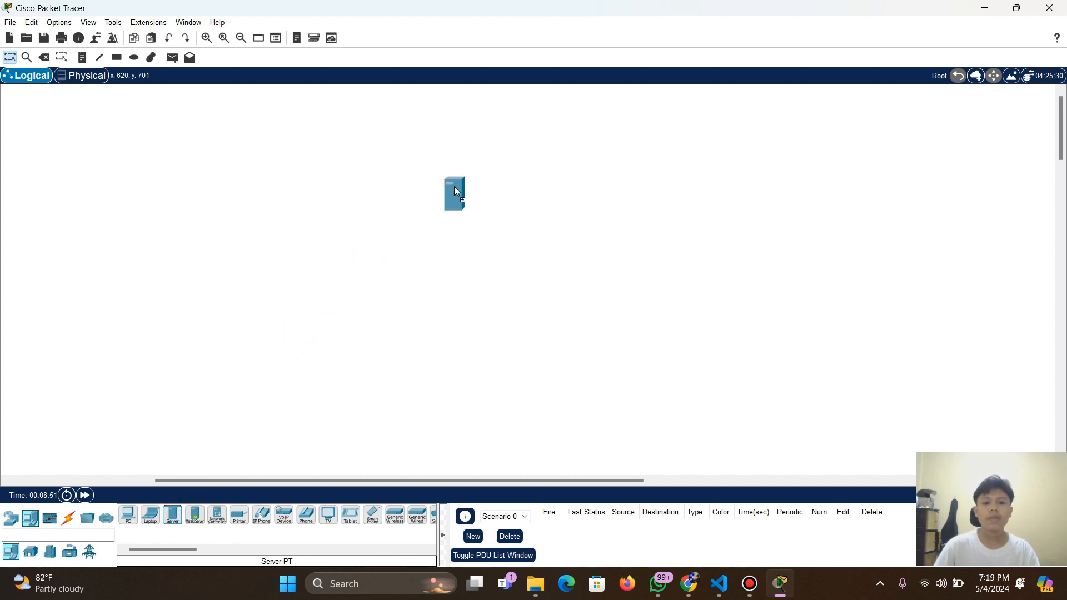
{"action": "left_click", "coordinate": [481, 178]}
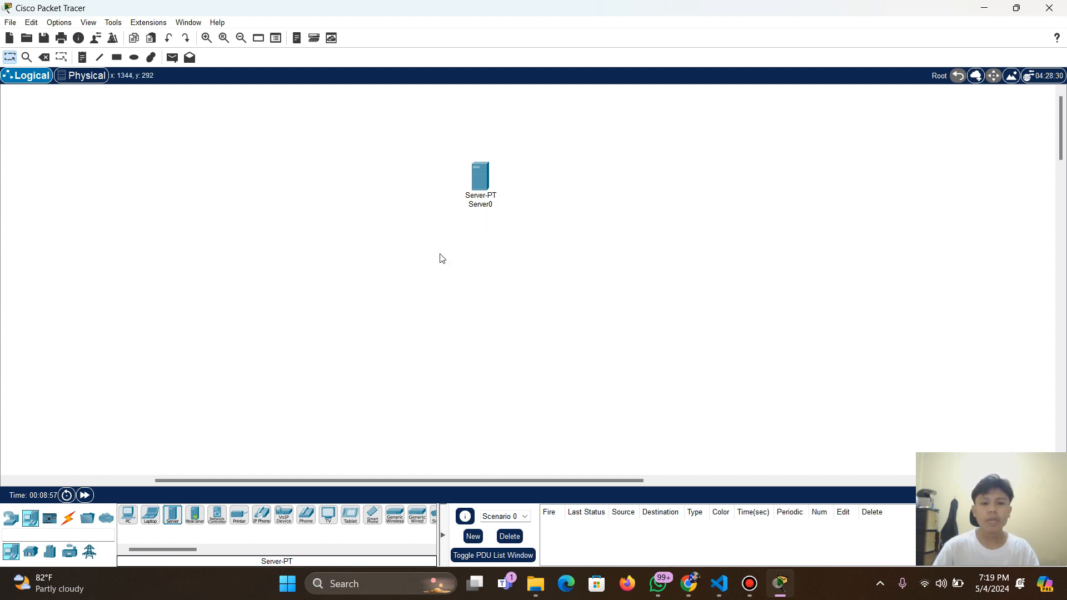
{"action": "left_click", "coordinate": [11, 518]}
{"action": "left_click", "coordinate": [30, 552]}
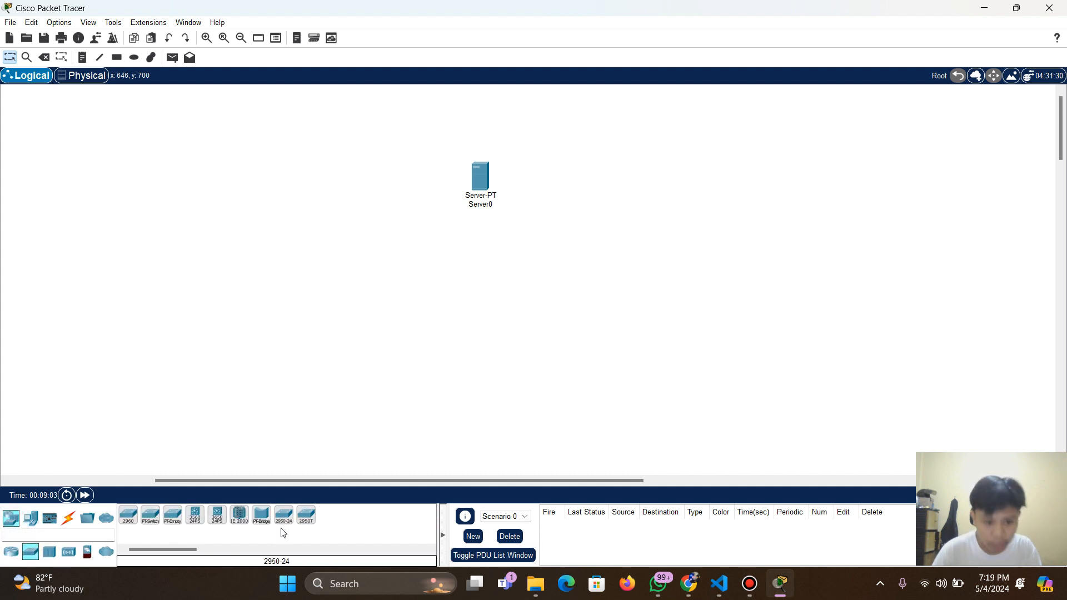
{"action": "left_click_drag", "start_coordinate": [284, 524], "coordinate": [480, 265]}
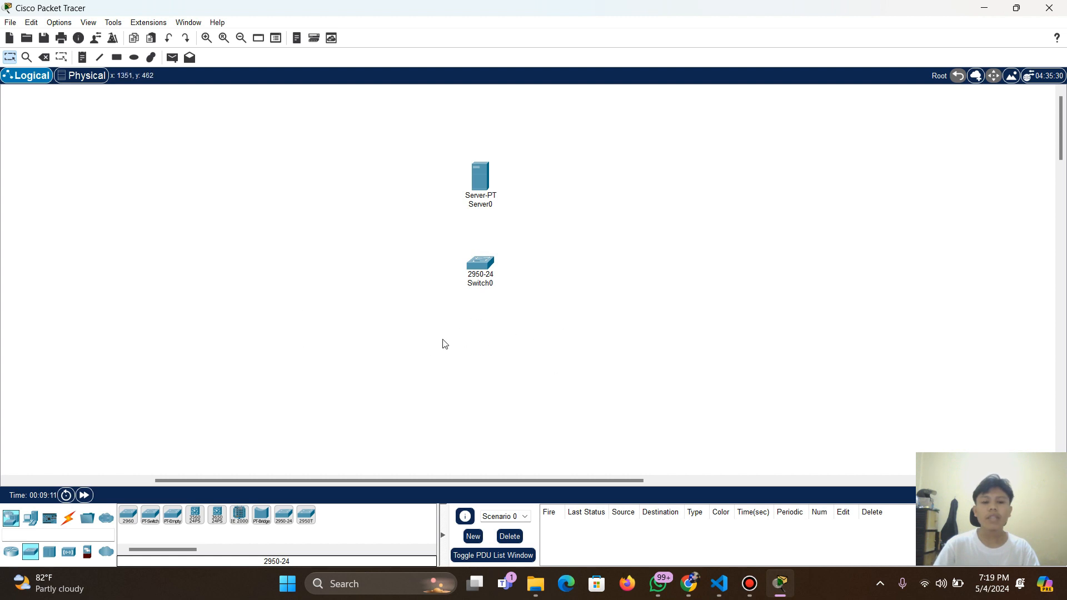
Place four PC-PT end devices, PC0 to PC3, in a horizontal row below the switch
{"action": "left_click", "coordinate": [33, 527]}
{"action": "left_click_drag", "start_coordinate": [128, 514], "coordinate": [158, 512]}
{"action": "left_click_drag", "start_coordinate": [346, 388], "coordinate": [371, 368]}
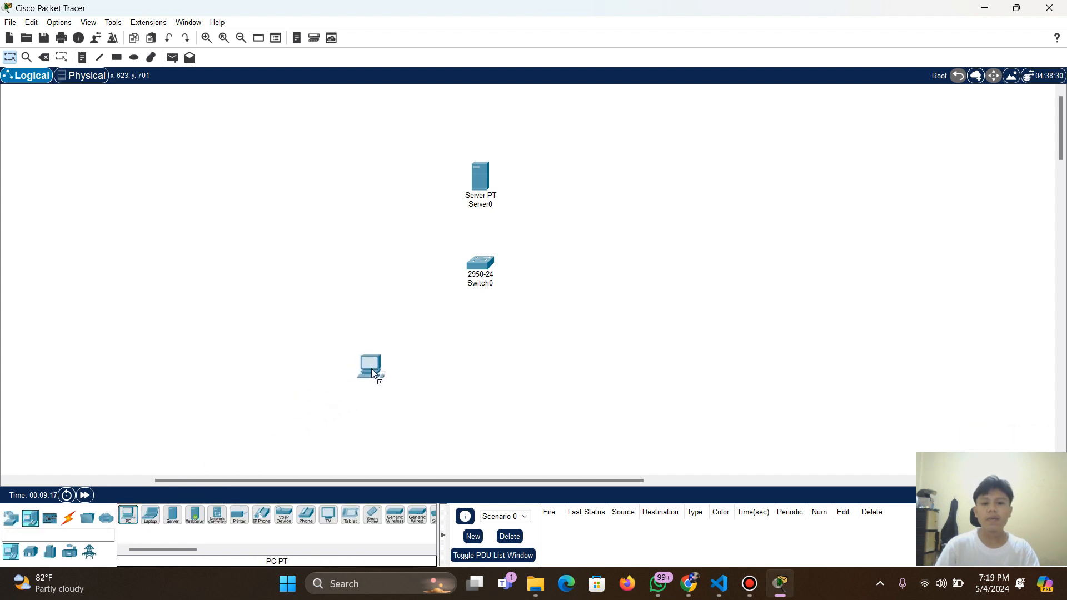
{"action": "left_click_drag", "start_coordinate": [127, 522], "coordinate": [376, 422]}
{"action": "left_click", "coordinate": [456, 375]}
{"action": "left_click", "coordinate": [128, 515]}
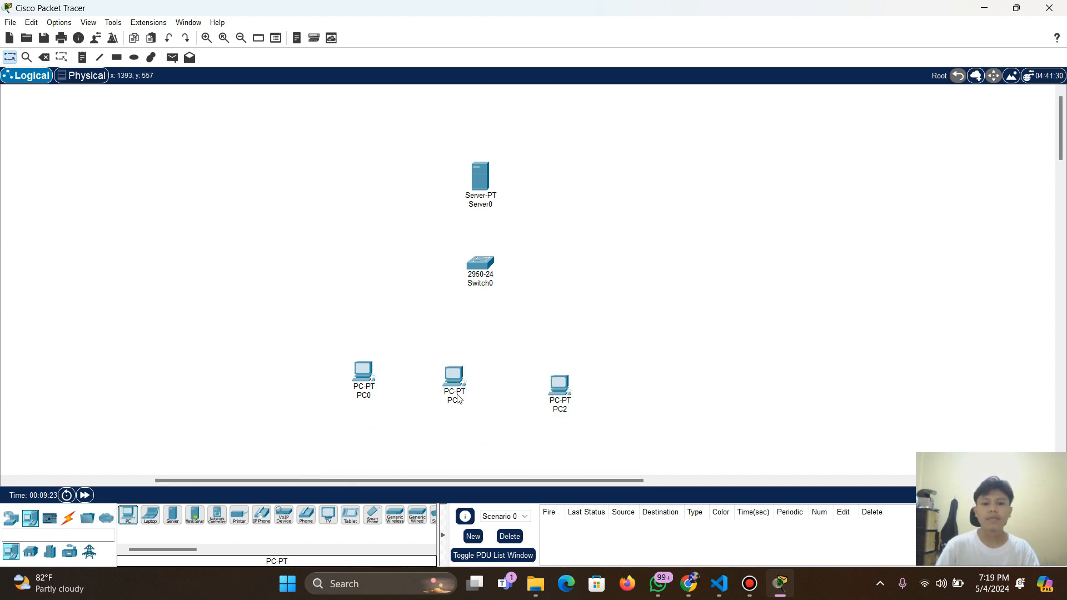
{"action": "left_click", "coordinate": [559, 392]}
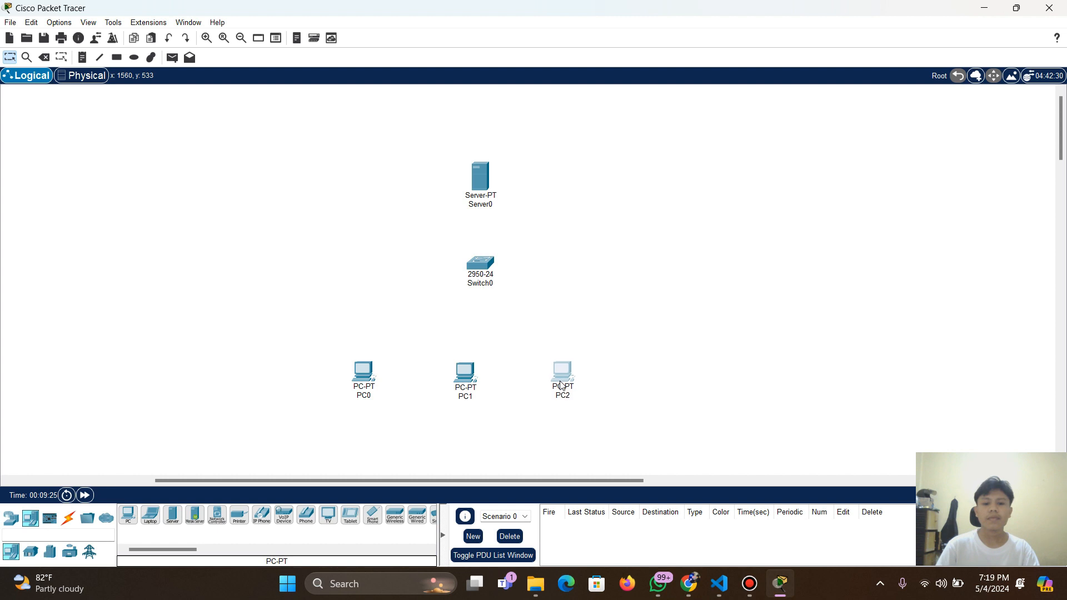
{"action": "left_click", "coordinate": [128, 514]}
{"action": "left_click", "coordinate": [640, 380]}
Shift PC0 and PC1 slightly away from PC2 to widen the spacing of the PC row
{"action": "left_click_drag", "start_coordinate": [362, 383], "coordinate": [349, 388]}
{"action": "left_click", "coordinate": [444, 428]}
{"action": "left_click_drag", "start_coordinate": [470, 382], "coordinate": [457, 382]}
{"action": "left_click", "coordinate": [499, 418]}
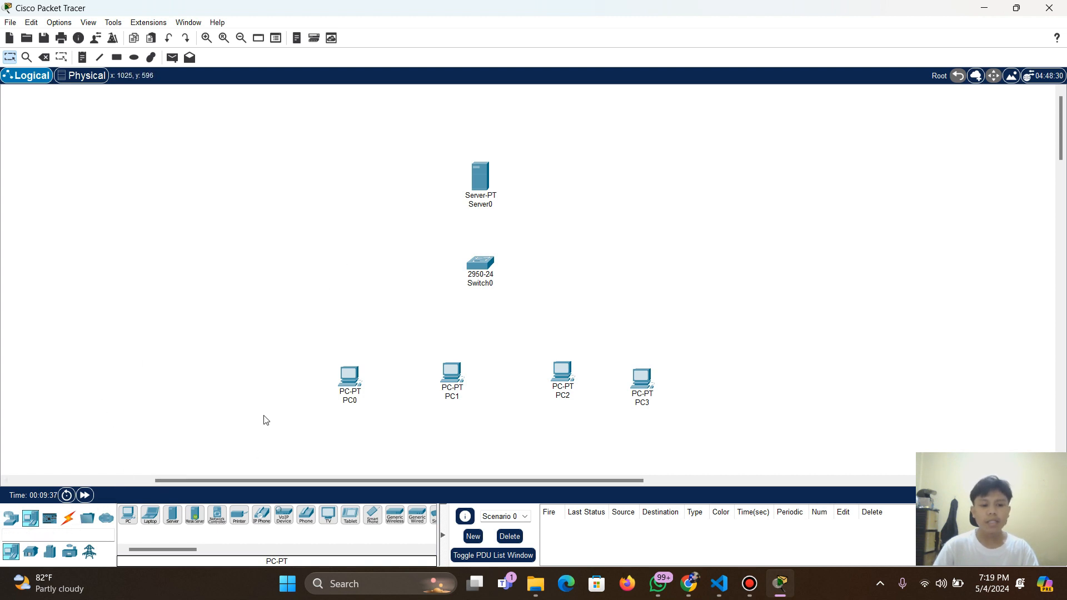
Connect Server0's FastEthernet0 to Switch0's FastEthernet0/1 with a copper straight-through cable
{"action": "left_click", "coordinate": [67, 522]}
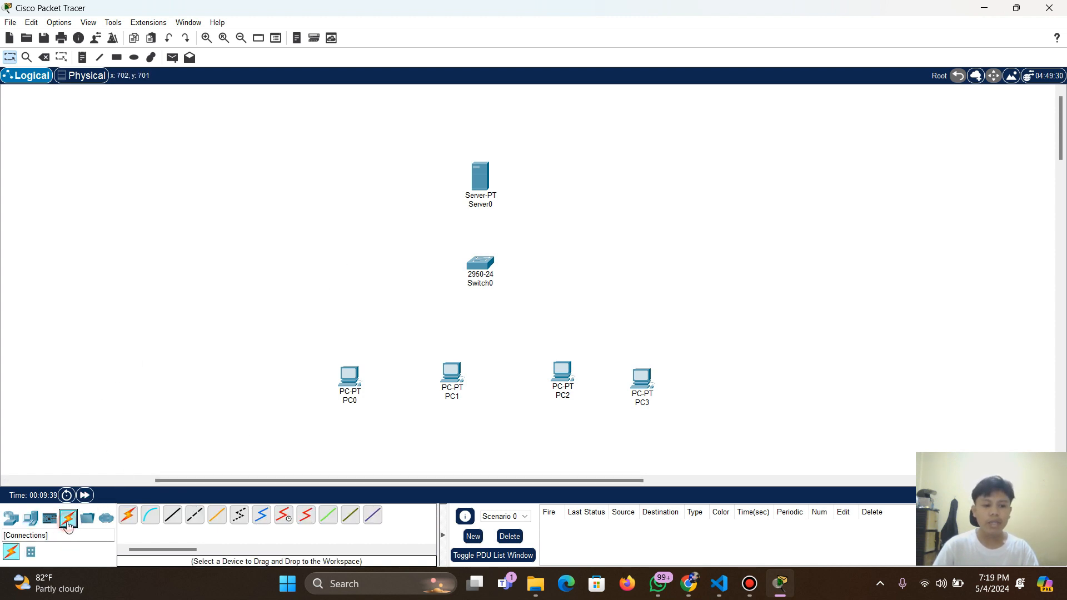
{"action": "left_click", "coordinate": [174, 519]}
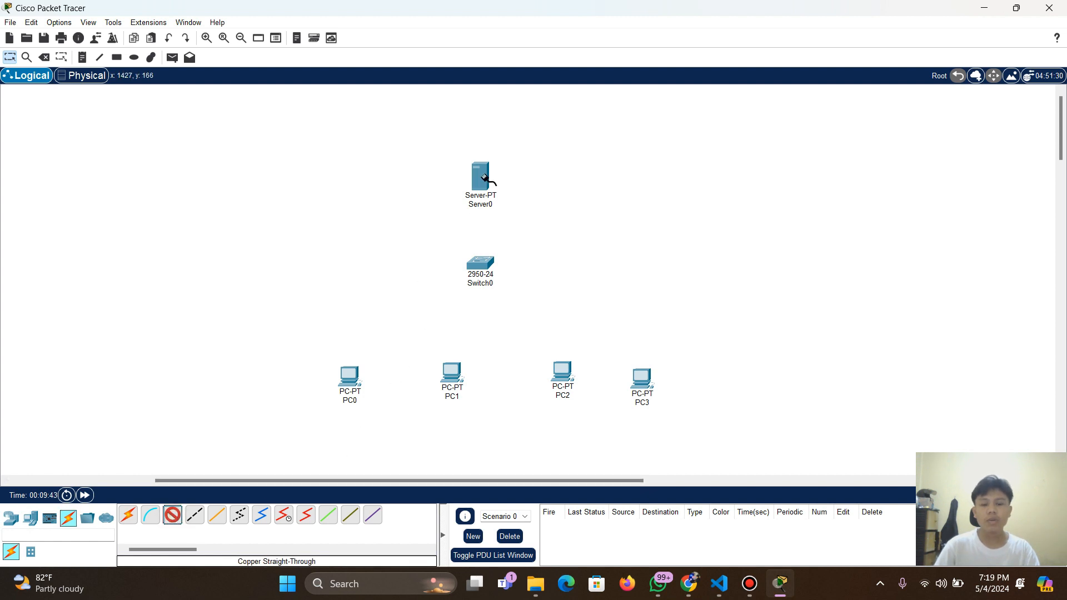
{"action": "left_click", "coordinate": [483, 181]}
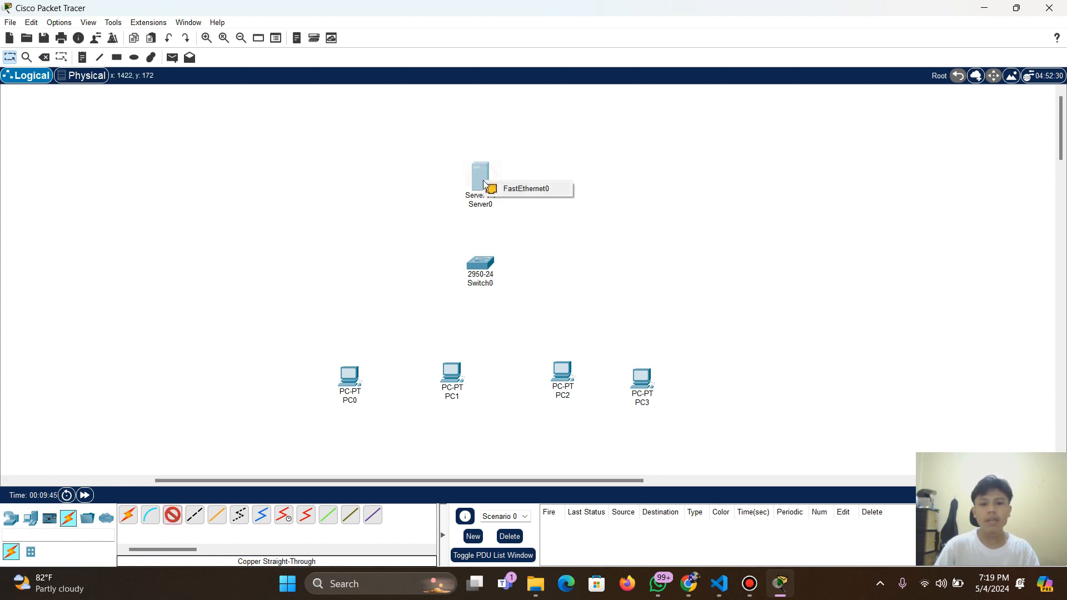
{"action": "left_click", "coordinate": [514, 190]}
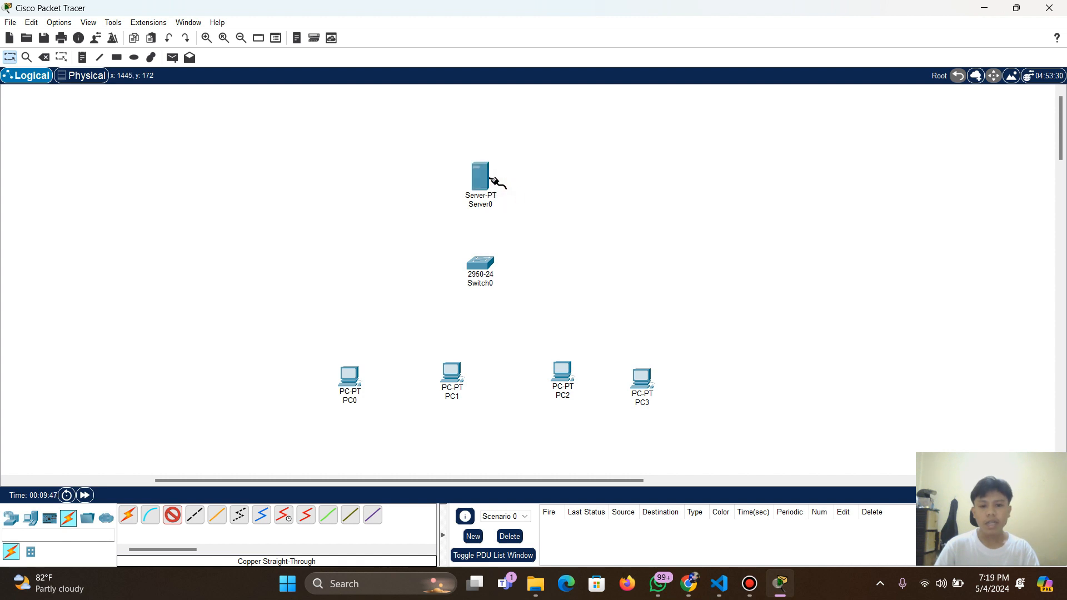
{"action": "left_click", "coordinate": [482, 259]}
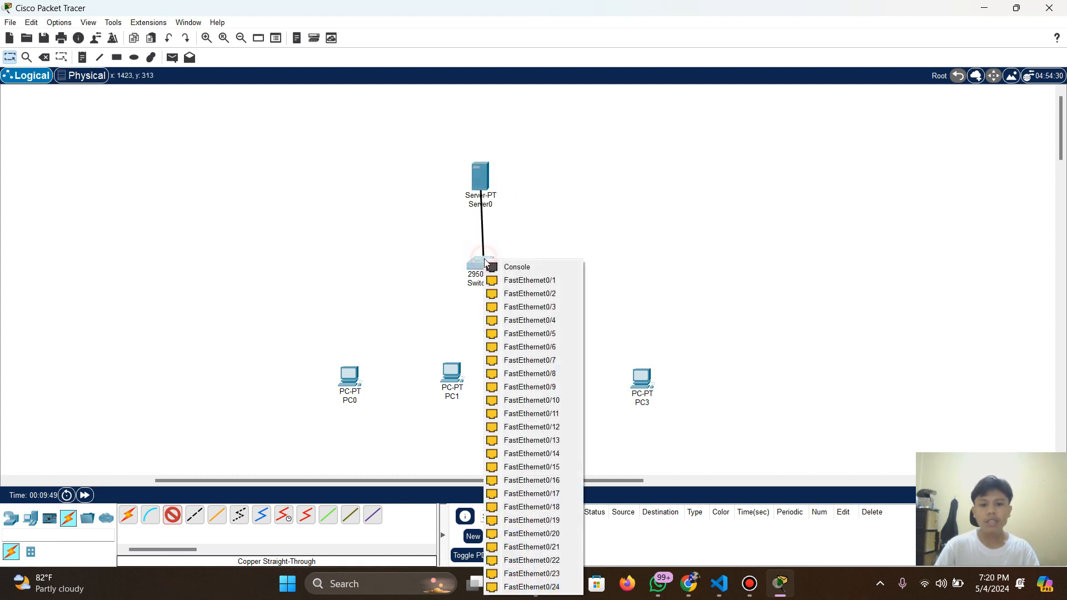
{"action": "left_click", "coordinate": [529, 281]}
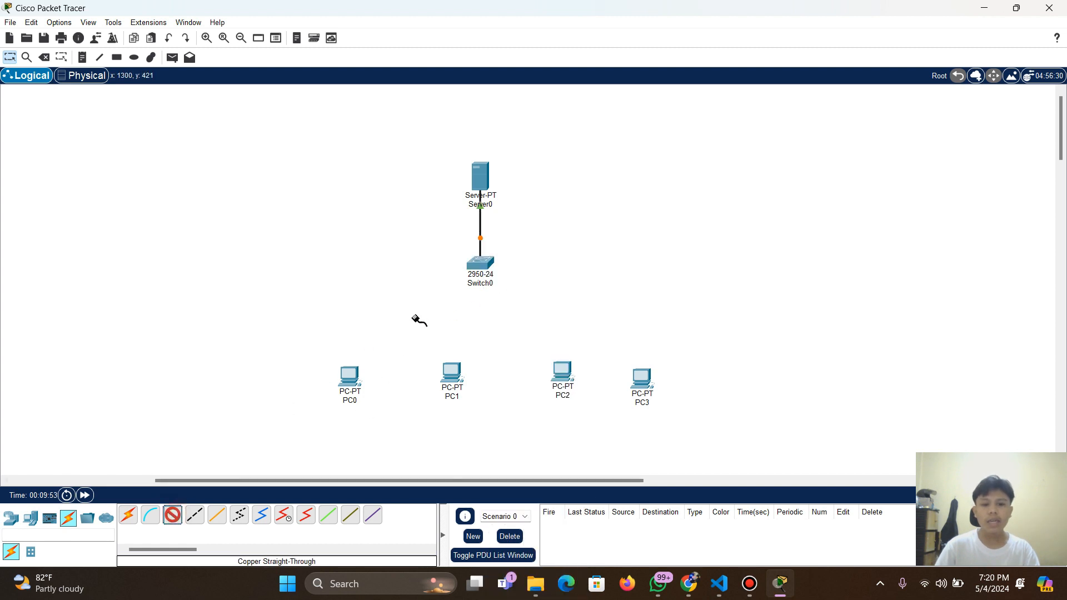
Connect Switch0's FastEthernet0/2 to PC0's FastEthernet0 with a copper straight-through cable
{"action": "left_click", "coordinate": [478, 261]}
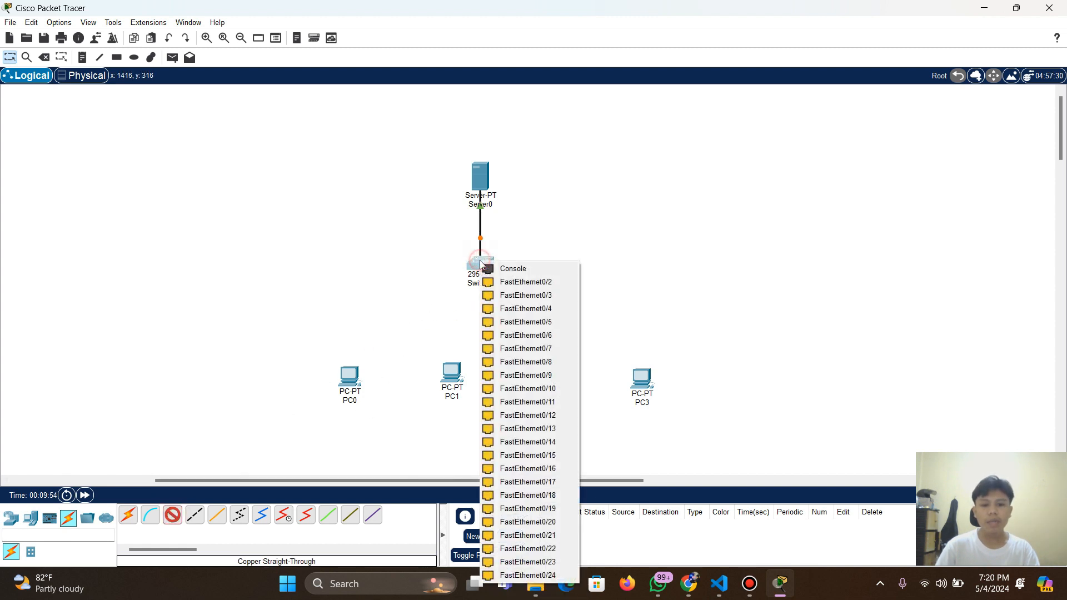
{"action": "left_click", "coordinate": [517, 282]}
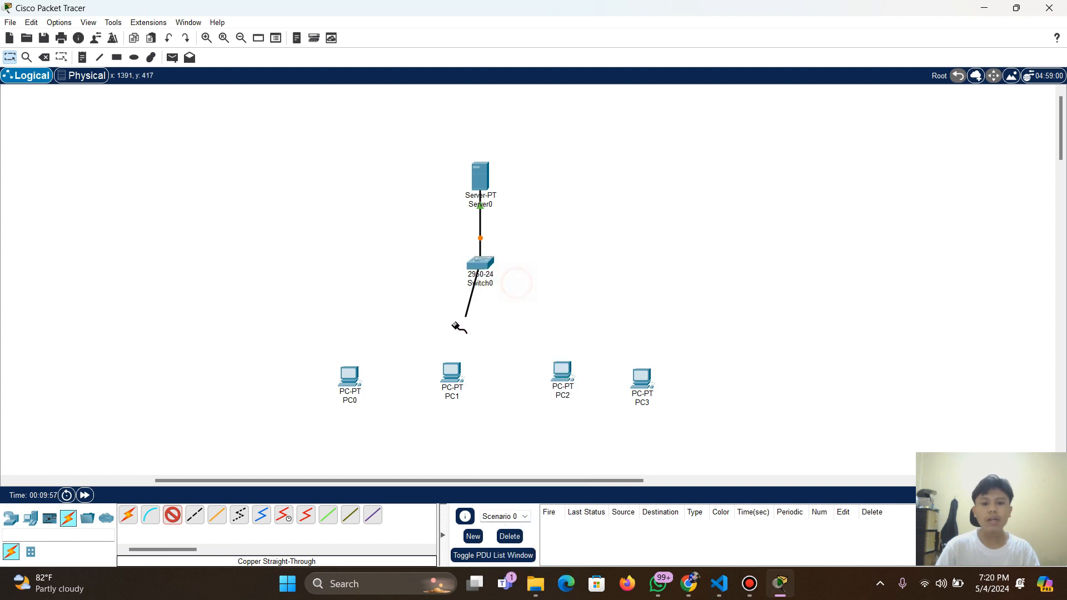
{"action": "left_click", "coordinate": [352, 377]}
{"action": "left_click", "coordinate": [395, 424]}
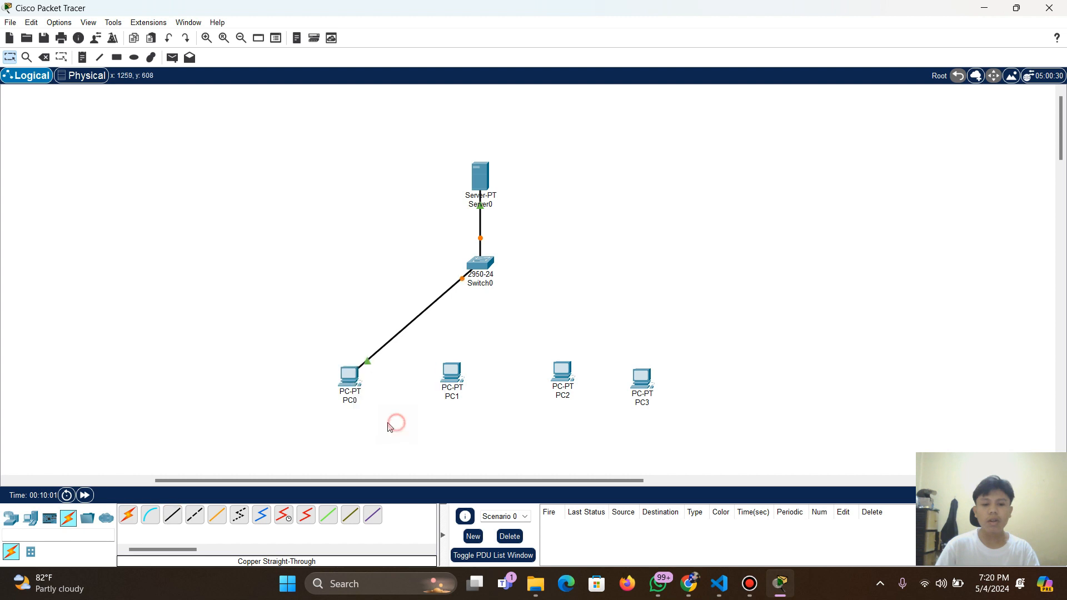
Connect Switch0's FastEthernet0/3 to PC1's FastEthernet0 with a copper straight-through cable
{"action": "left_click", "coordinate": [481, 263]}
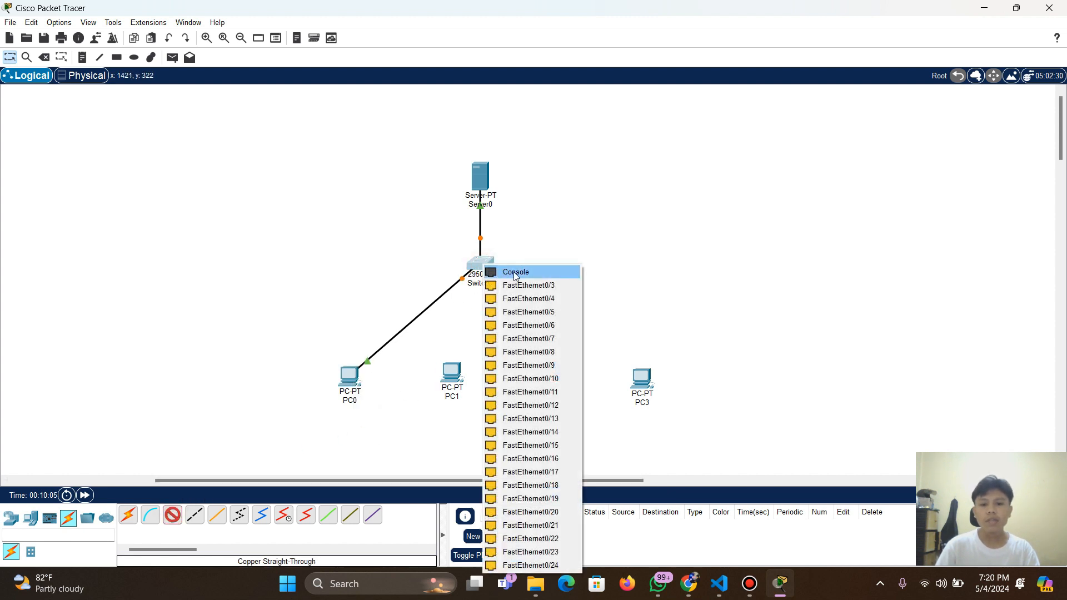
{"action": "left_click", "coordinate": [535, 287]}
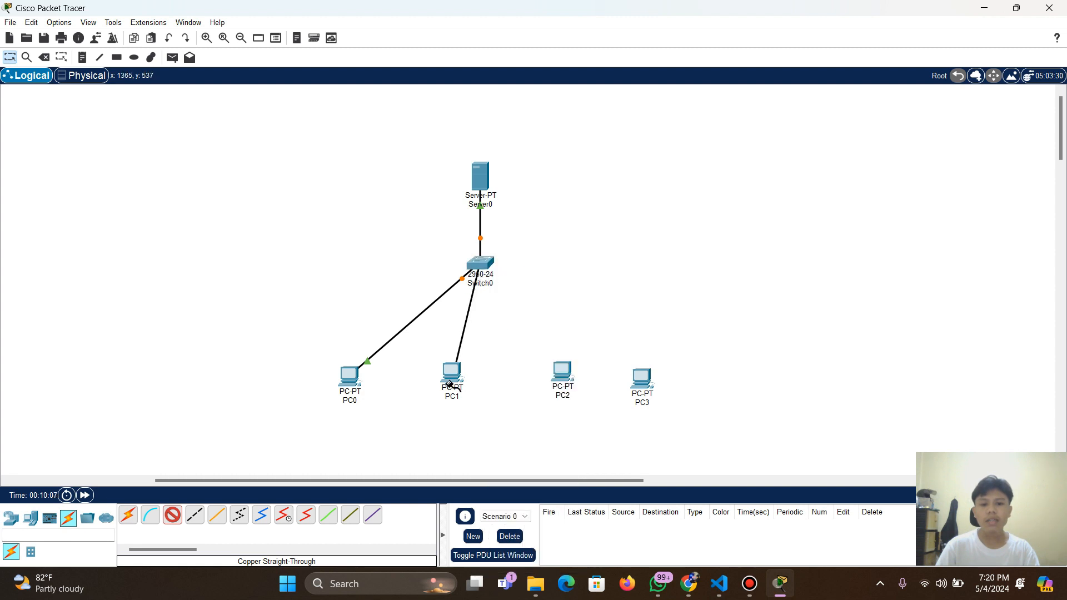
{"action": "left_click", "coordinate": [452, 373]}
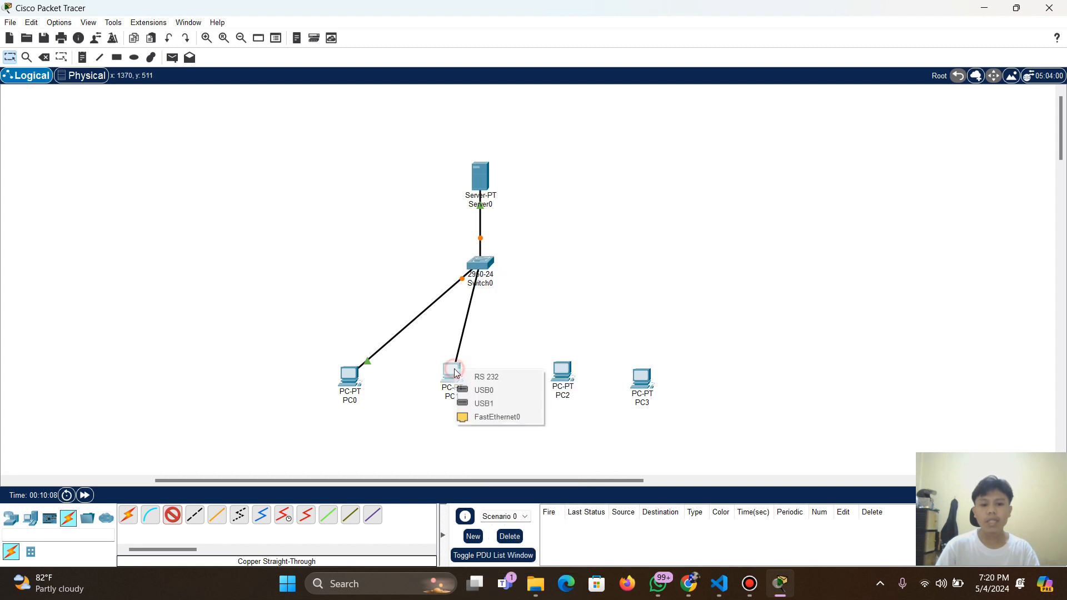
{"action": "left_click", "coordinate": [497, 418]}
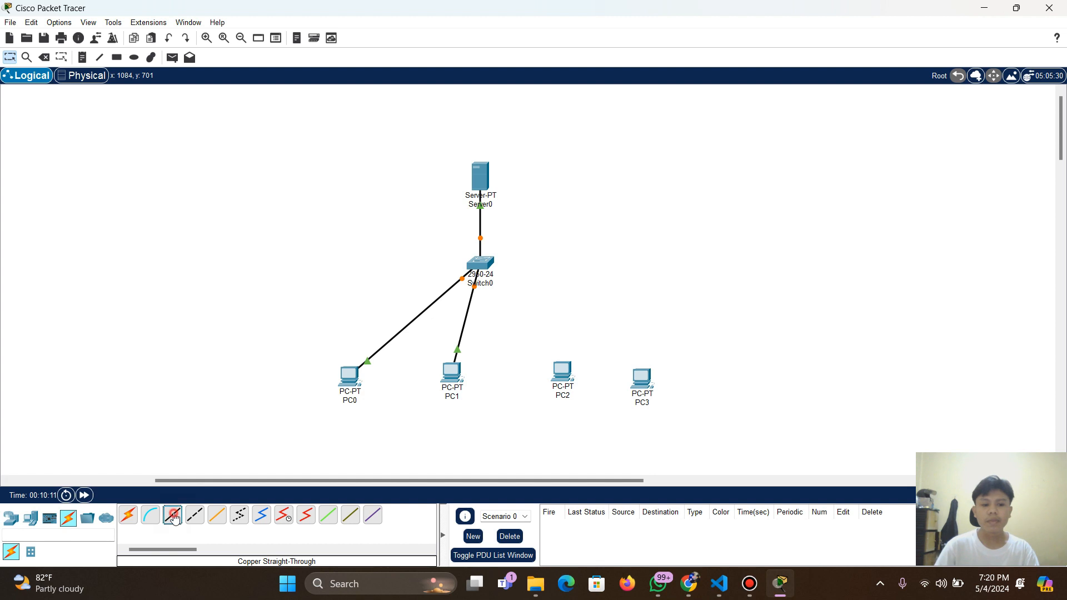
Connect Switch0's FastEthernet0/4 to PC2's FastEthernet0 with a copper straight-through cable
{"action": "left_click", "coordinate": [481, 264]}
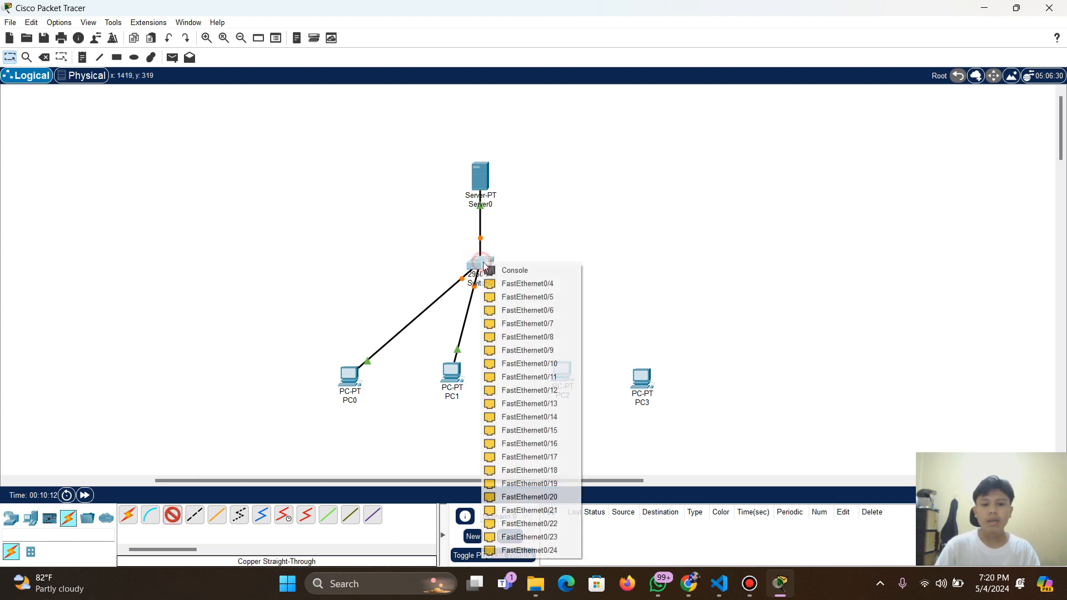
{"action": "left_click", "coordinate": [526, 283]}
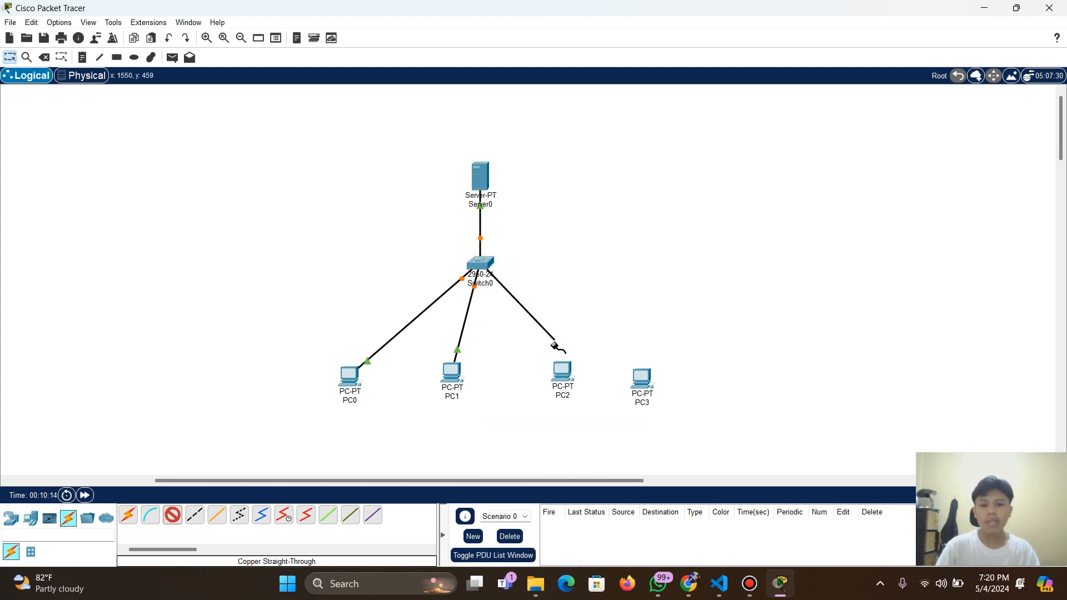
{"action": "left_click", "coordinate": [563, 370]}
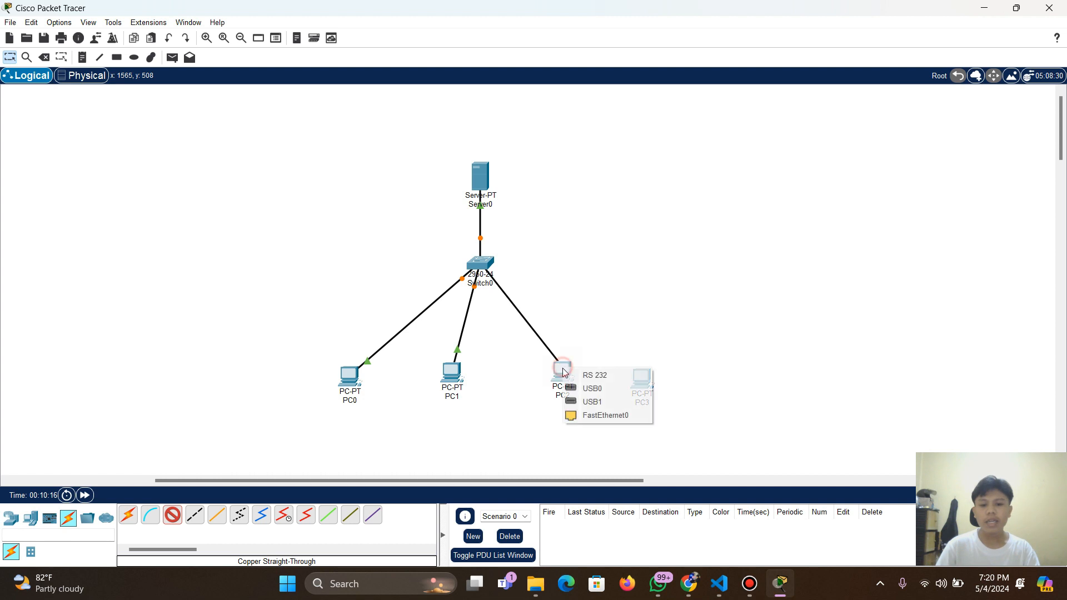
{"action": "left_click", "coordinate": [593, 415]}
Connect Switch0's FastEthernet0/5 to PC3's FastEthernet0 with a copper straight-through cable
{"action": "left_click", "coordinate": [172, 515]}
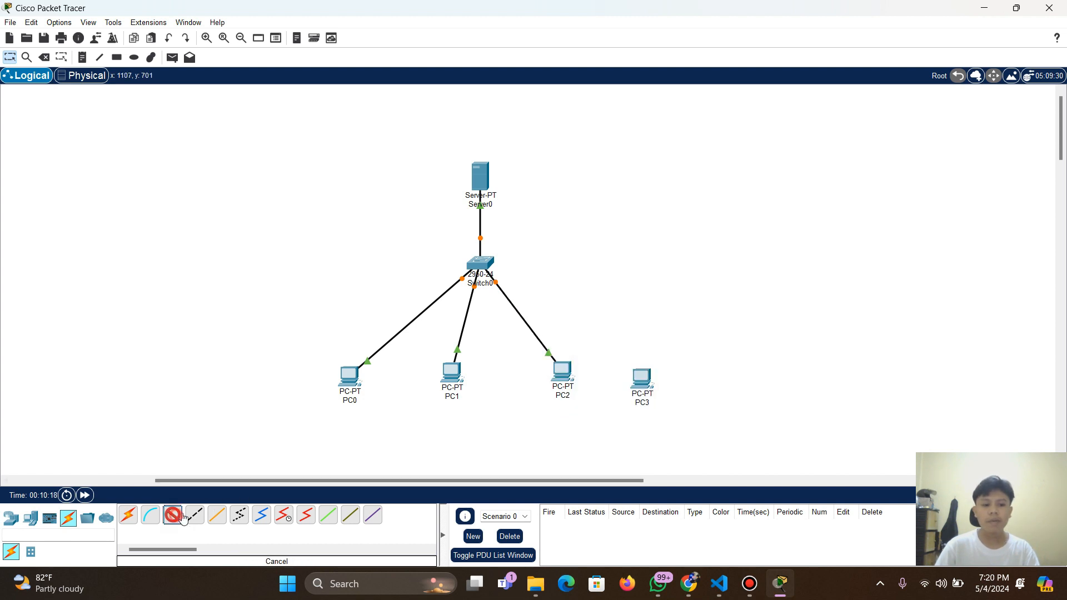
{"action": "left_click", "coordinate": [484, 264]}
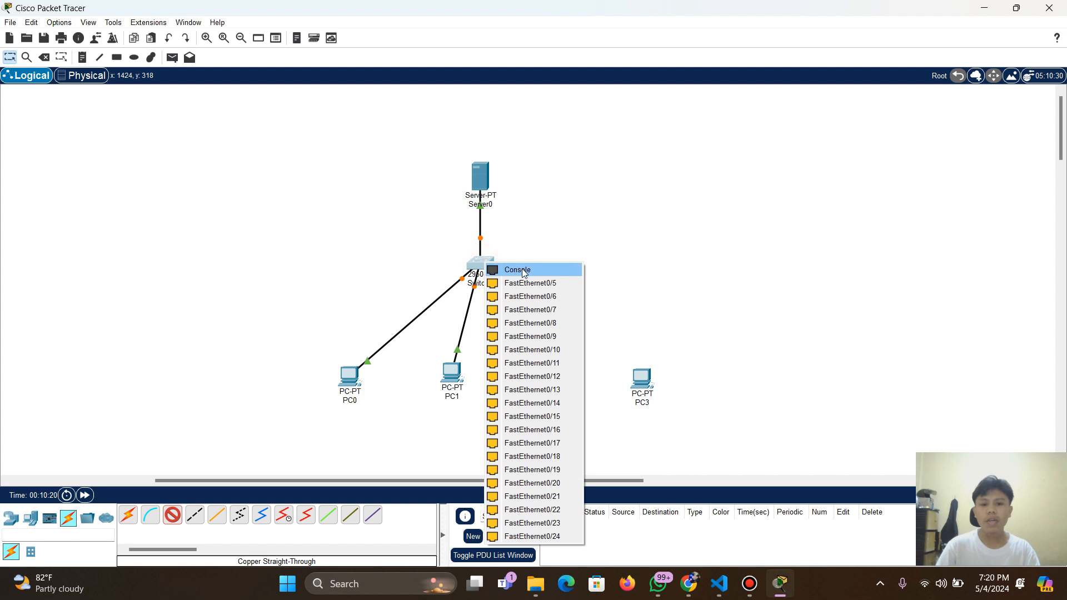
{"action": "left_click", "coordinate": [536, 284]}
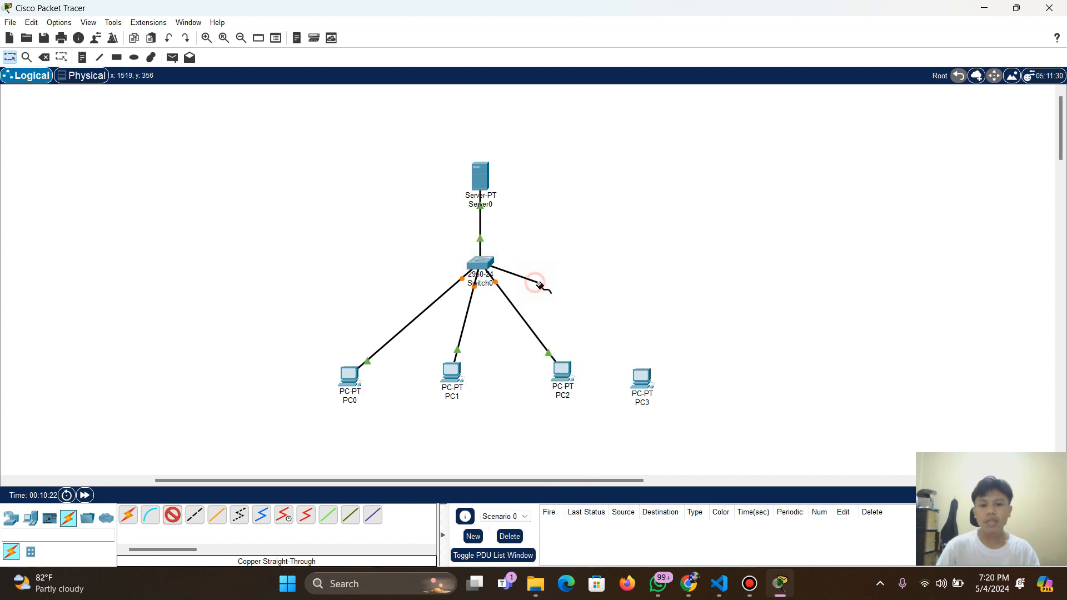
{"action": "left_click", "coordinate": [642, 374]}
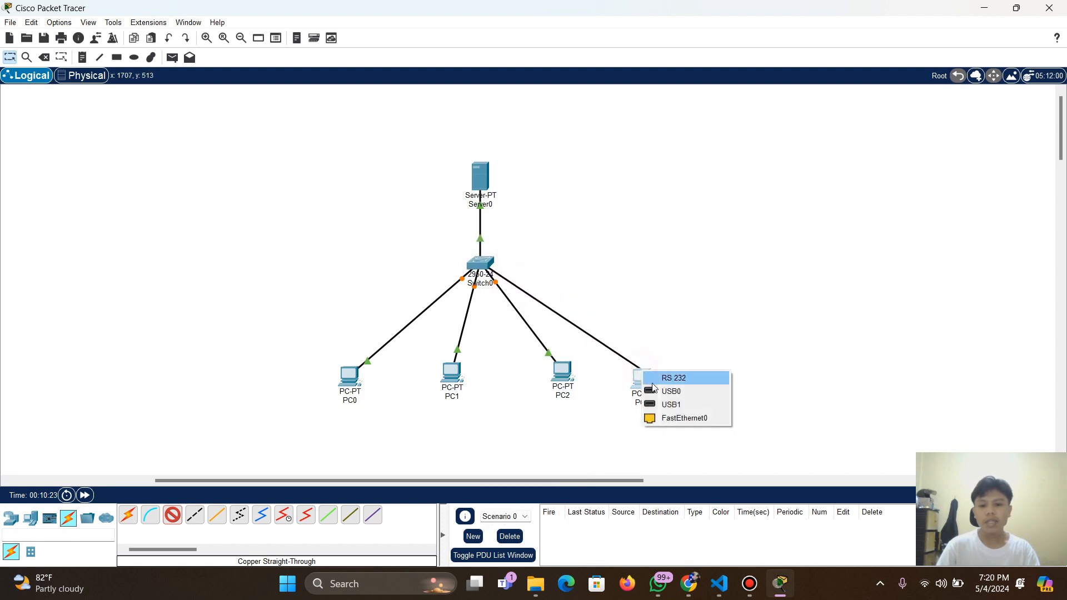
{"action": "left_click", "coordinate": [684, 418]}
Reposition PC2 and PC3 so the four PCs are evenly spaced in their row below the switch
{"action": "left_click_drag", "start_coordinate": [564, 373], "coordinate": [541, 379]}
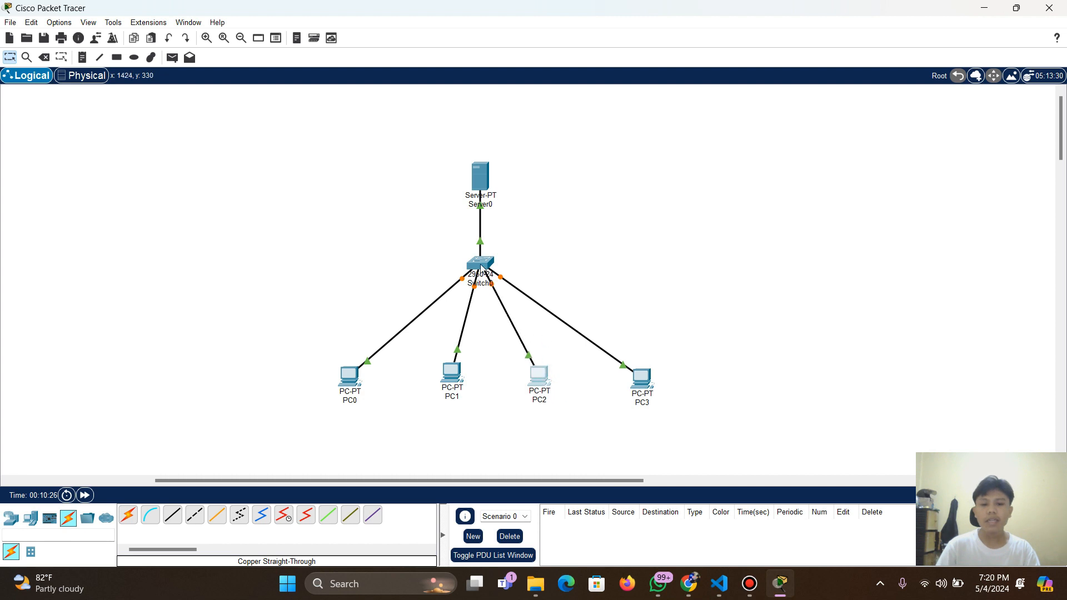
{"action": "left_click_drag", "start_coordinate": [647, 375], "coordinate": [628, 367]}
{"action": "left_click", "coordinate": [658, 297]}
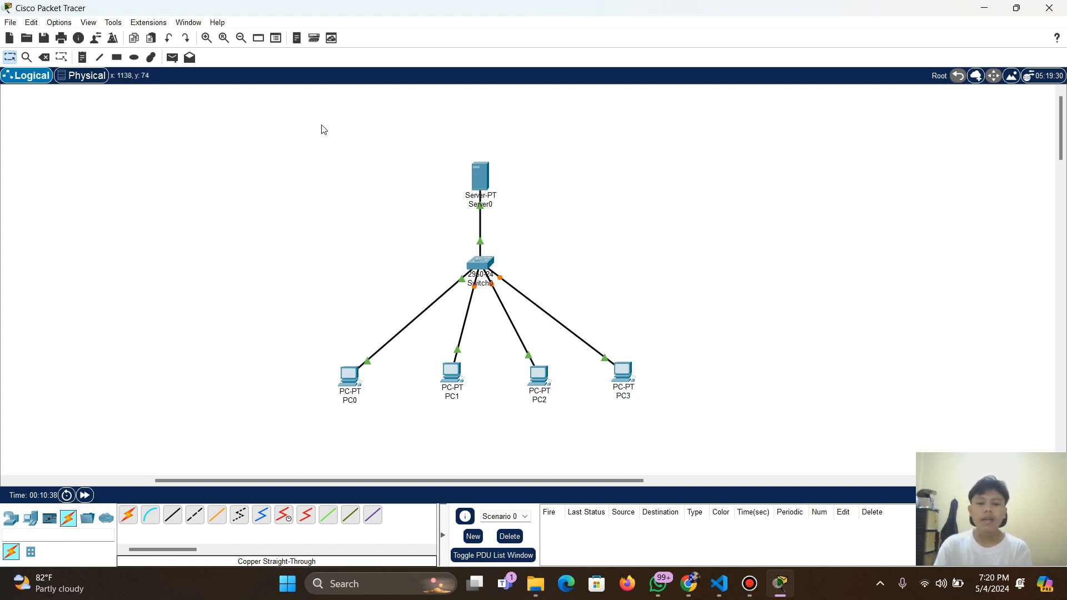
{"action": "left_click_drag", "start_coordinate": [631, 378], "coordinate": [647, 383]}
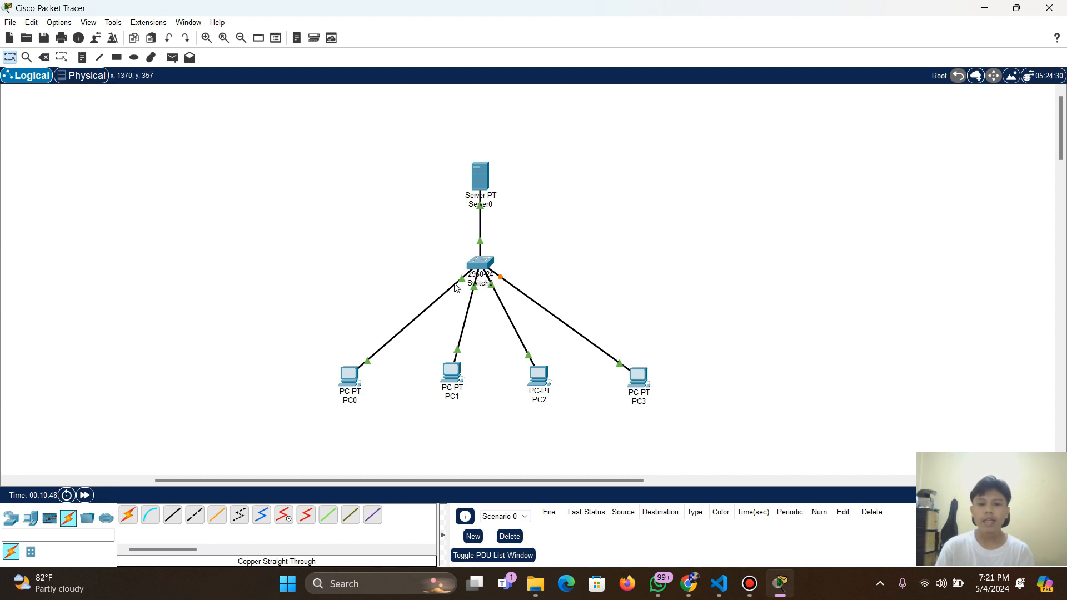
Give Server0 the static IPv4 address 192.168.1.10 with subnet mask 255.255.255.0
{"action": "left_click", "coordinate": [481, 182]}
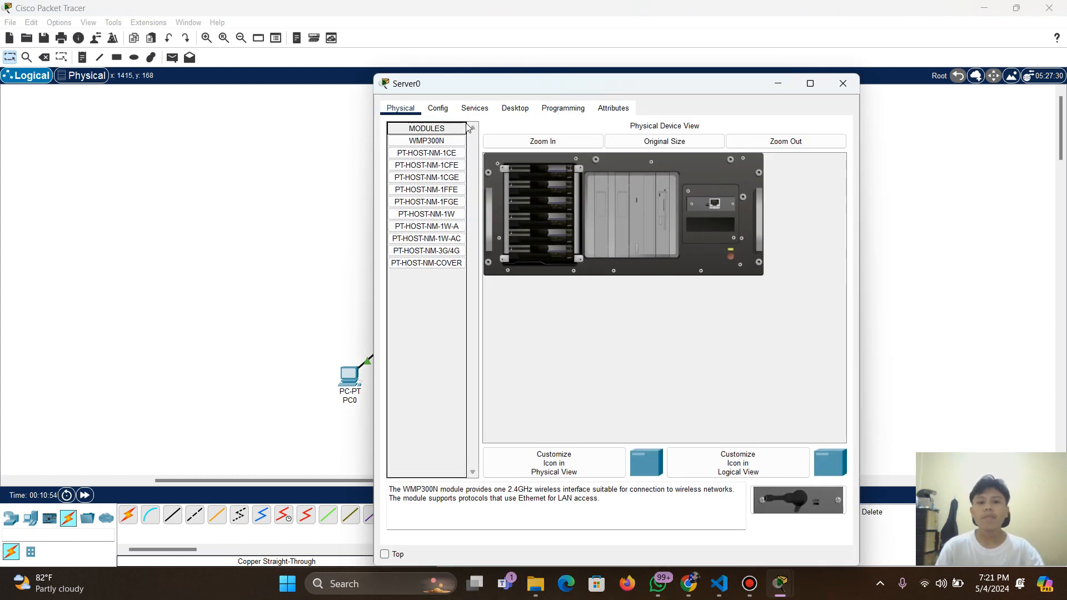
{"action": "left_click", "coordinate": [520, 107]}
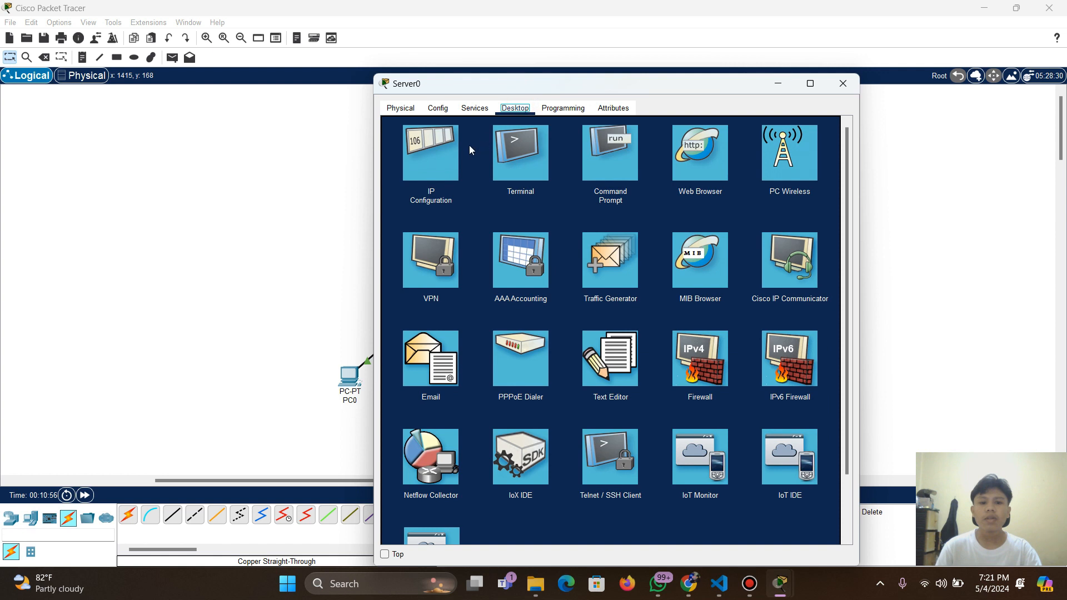
{"action": "left_click", "coordinate": [435, 150]}
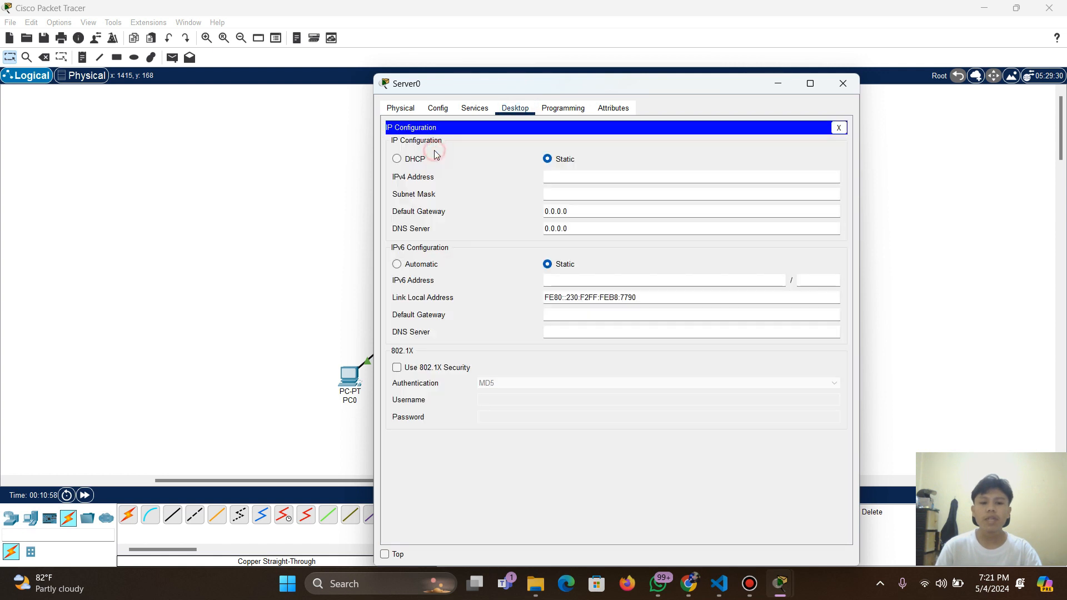
{"action": "left_click", "coordinate": [556, 176]}
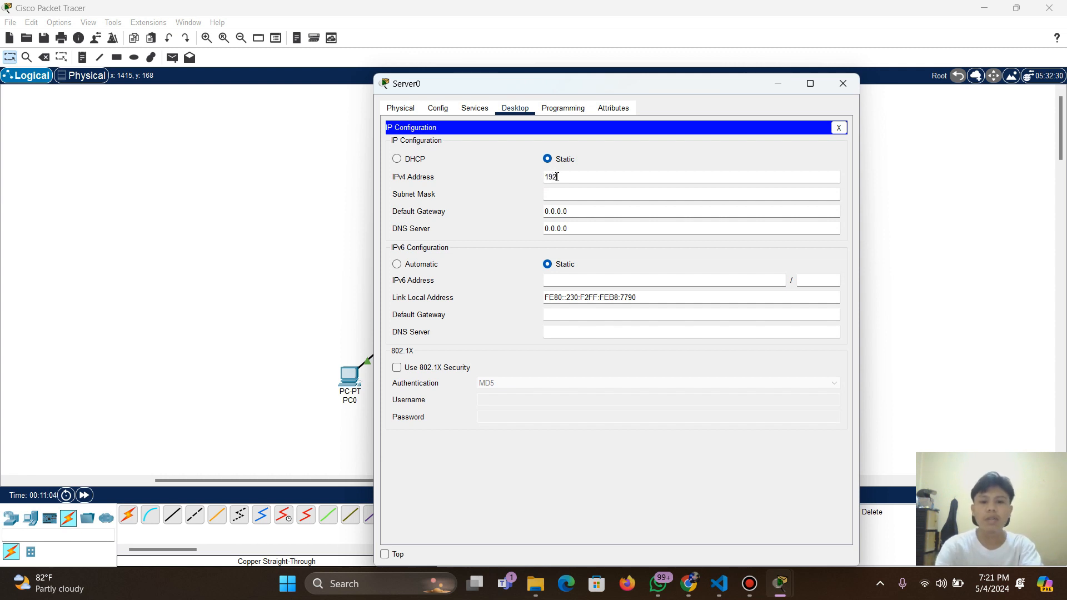
{"action": "left_click", "coordinate": [564, 172]}
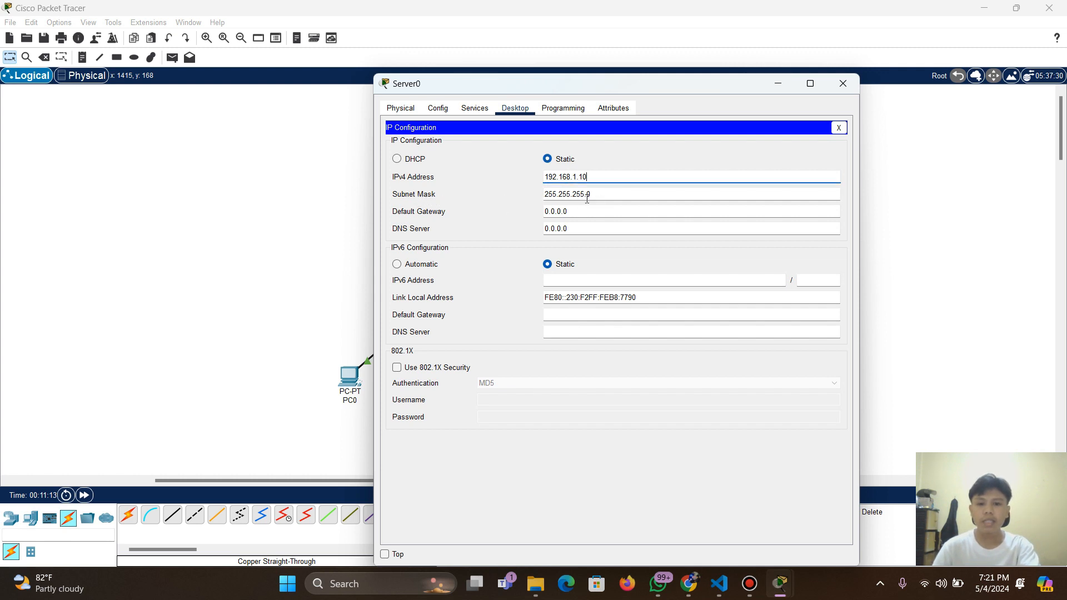
Set Server0's IPv4 default gateway to 192.168.1.1 and its DNS server to 8.8.8.8
{"action": "left_click", "coordinate": [573, 215]}
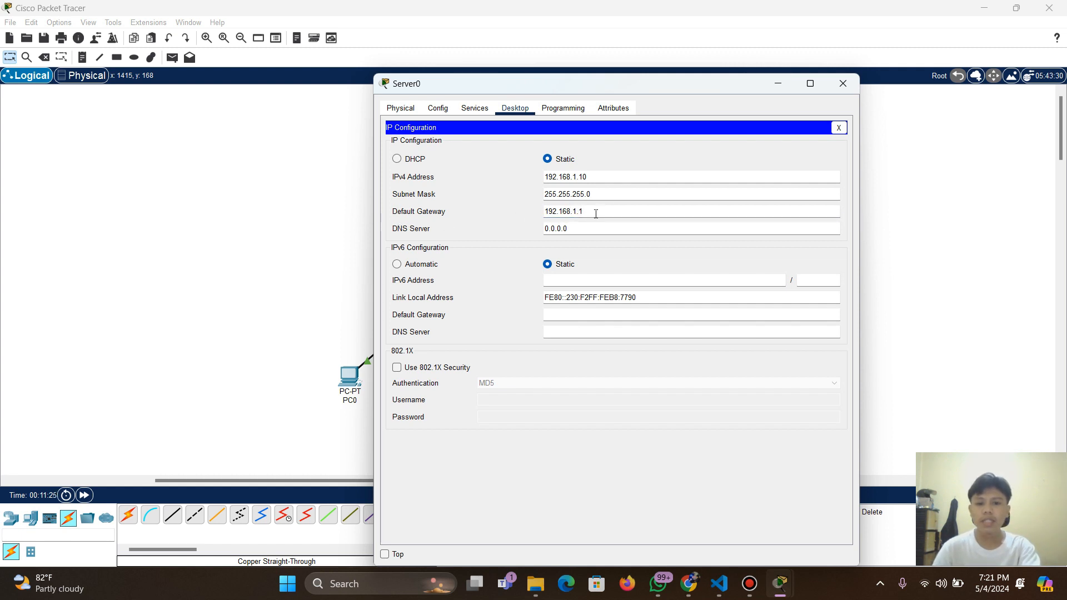
{"action": "key", "text": "Tab"}
{"action": "key", "text": "BackSpace"}
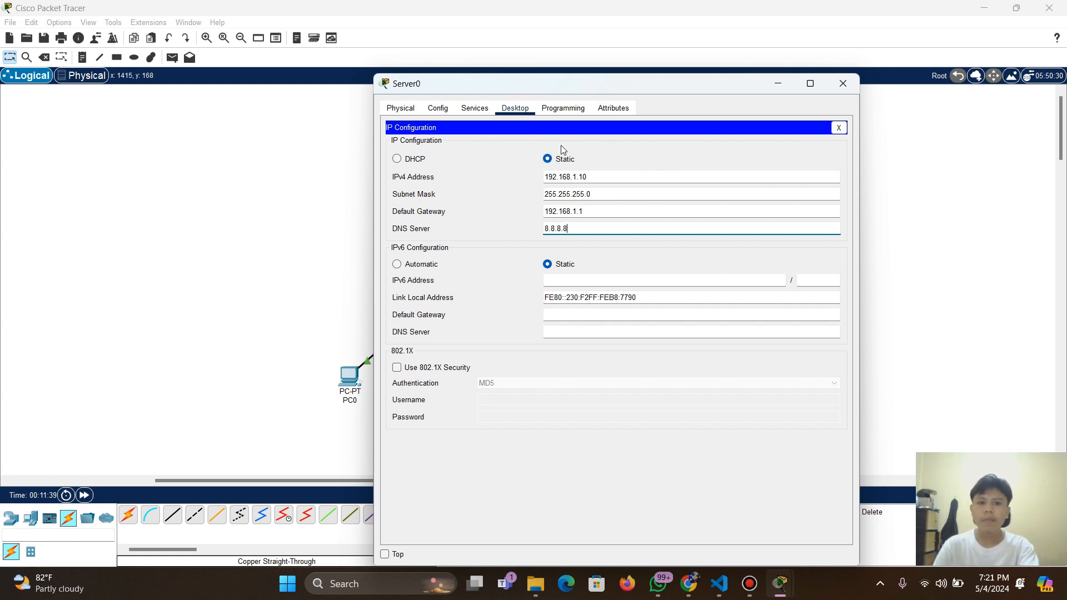
Turn on the DHCP service for Server0's FastEthernet0 interface
{"action": "left_click", "coordinate": [474, 109]}
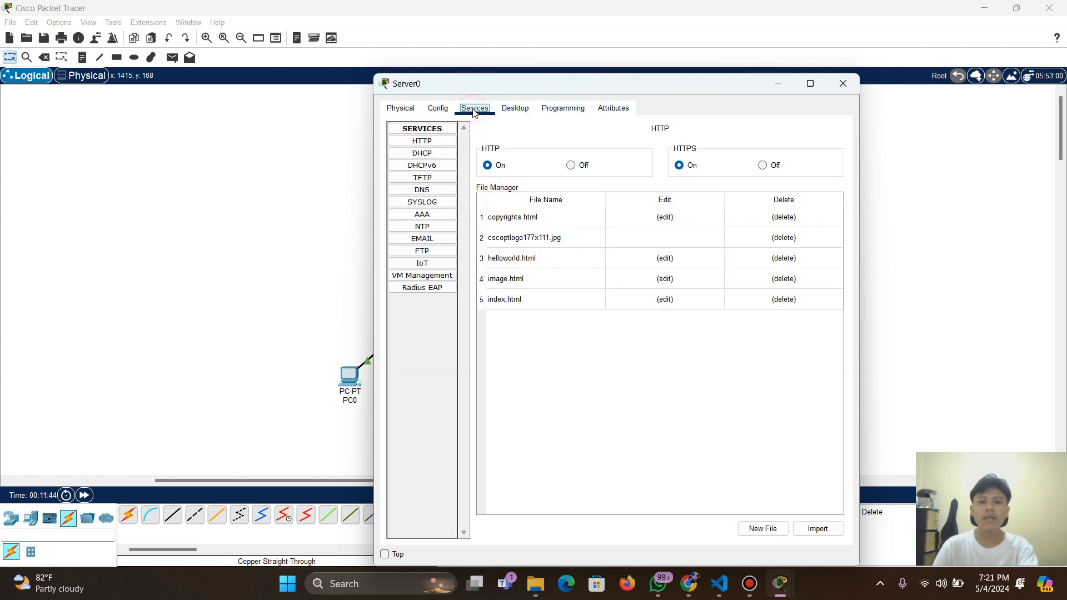
{"action": "left_click", "coordinate": [421, 157]}
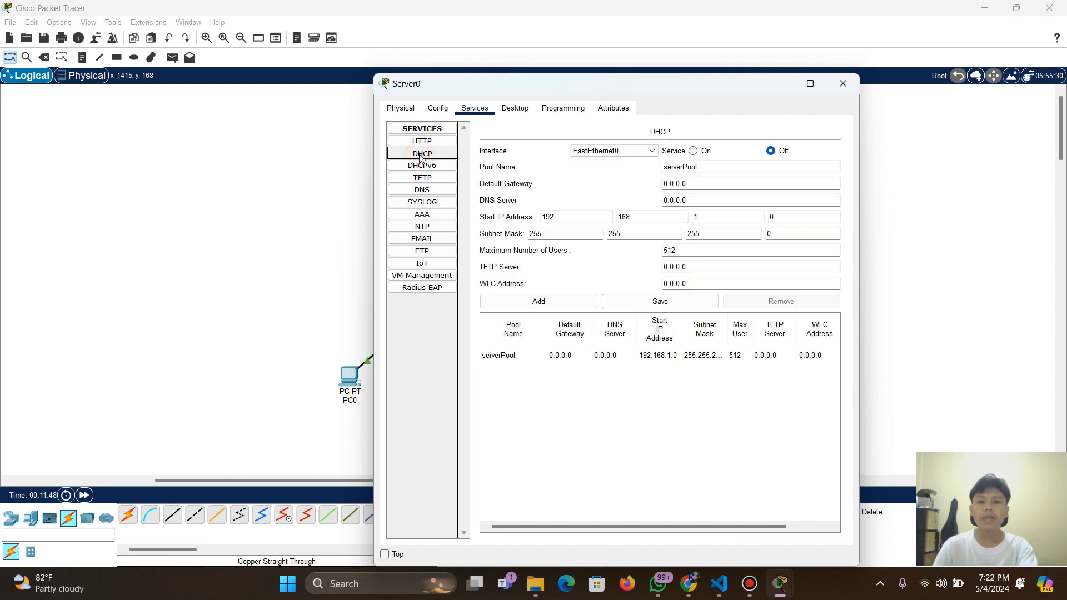
{"action": "left_click", "coordinate": [696, 153]}
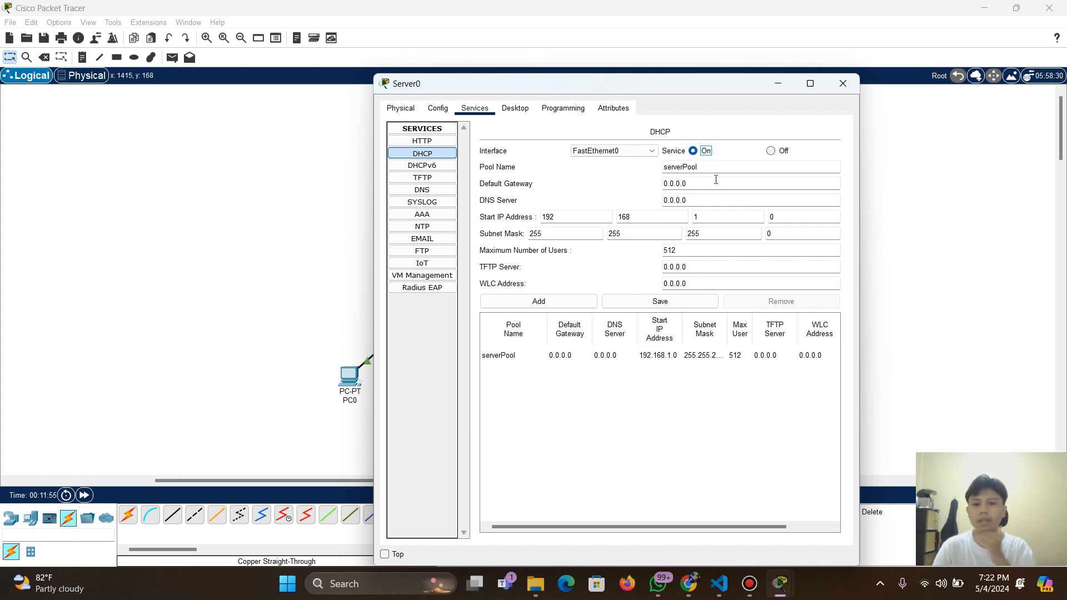
Set the default gateway of Server0's DHCP pool serverPool to 192.168.1.1 and its DNS server to 8.8.8.8
{"action": "triple_click", "coordinate": [690, 182]}
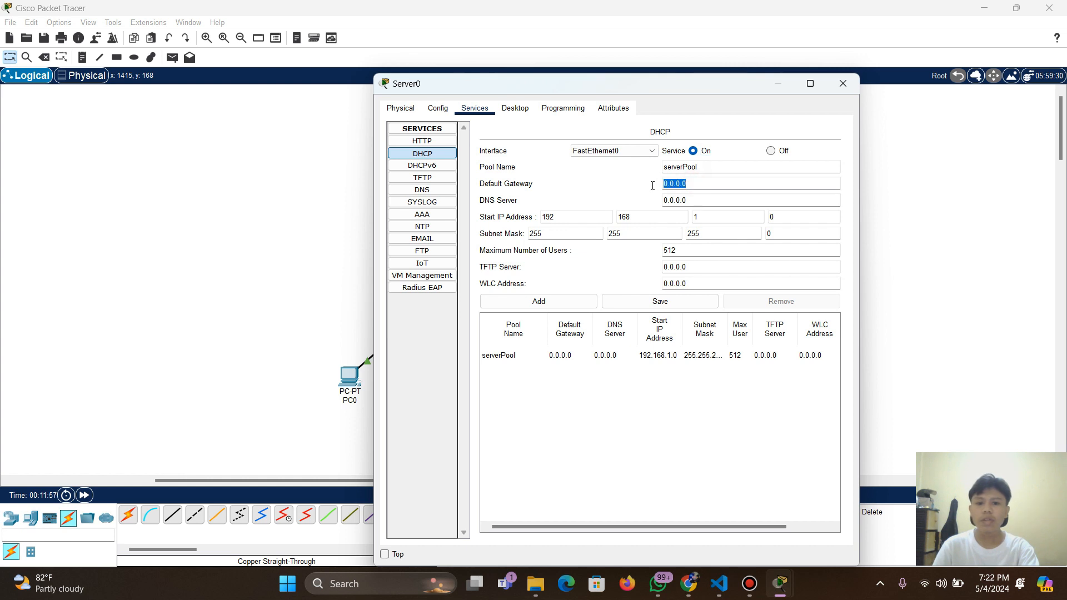
{"action": "key", "text": "BackSpace"}
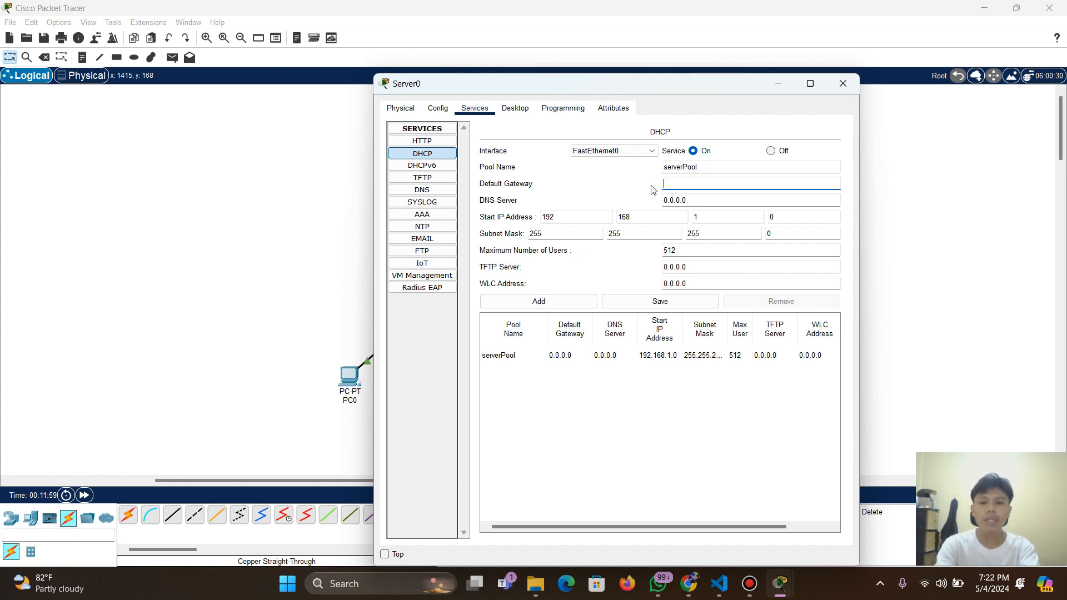
{"action": "left_click", "coordinate": [517, 108]}
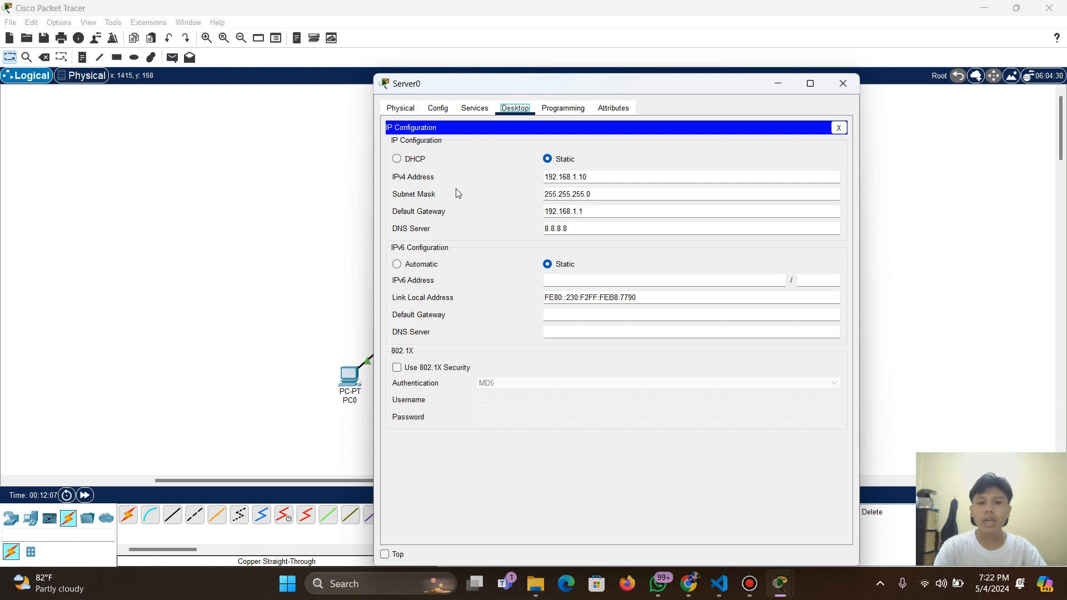
{"action": "left_click", "coordinate": [475, 108]}
{"action": "left_click", "coordinate": [675, 184]}
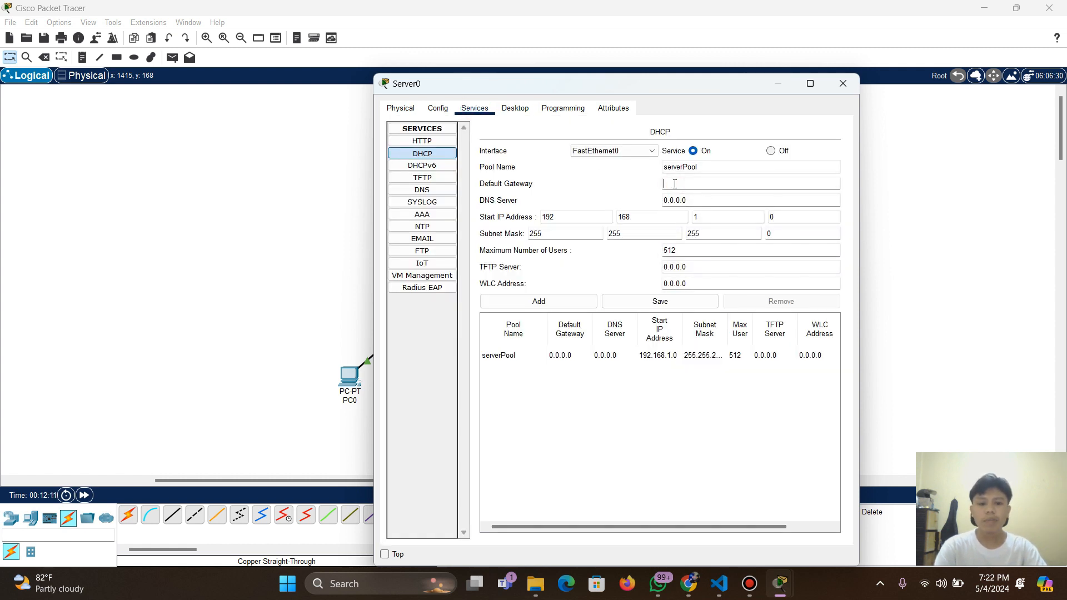
{"action": "type", "text": "192.168.1.1"}
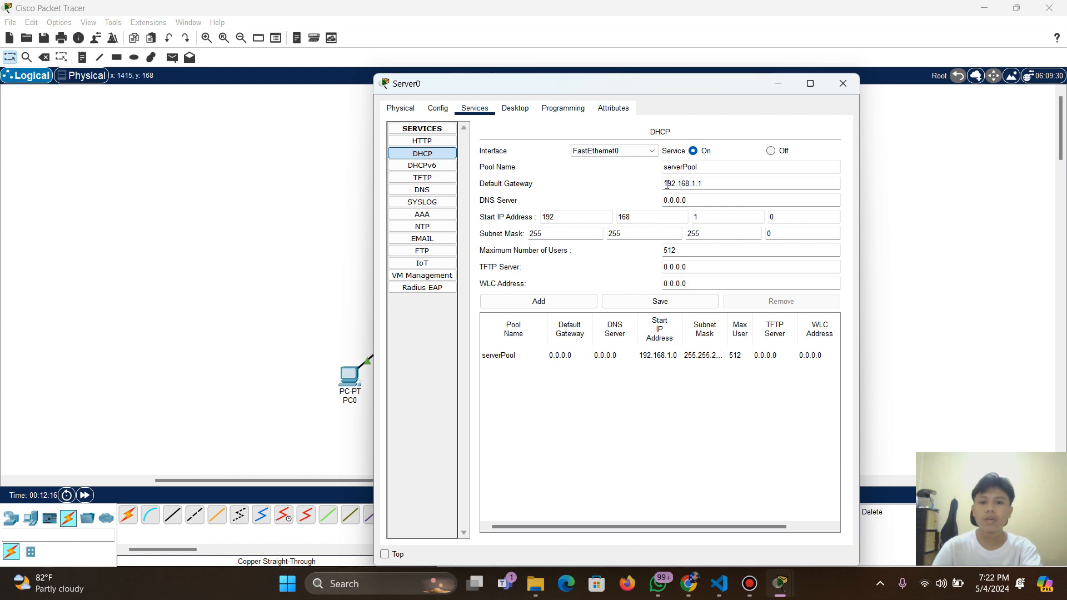
{"action": "left_click_drag", "start_coordinate": [692, 200], "coordinate": [654, 207]}
{"action": "key", "text": "BackSpace"}
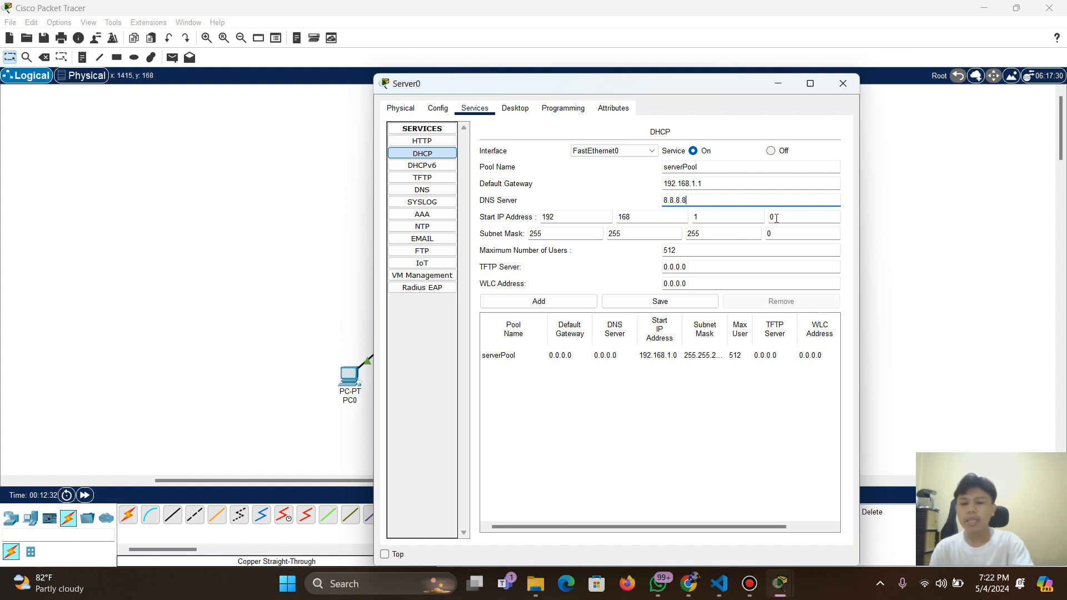
Set serverPool's start IP address to 192.168.1.100 and maximum number of users to 4, save the pool and close Server0's window
{"action": "left_click", "coordinate": [776, 218]}
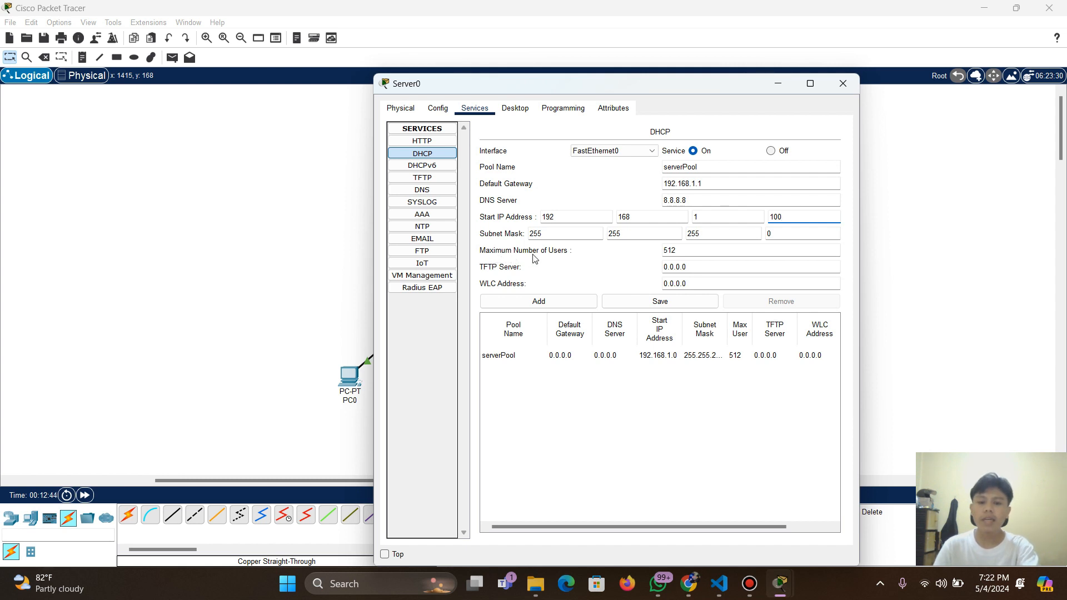
{"action": "left_click_drag", "start_coordinate": [683, 252], "coordinate": [662, 254]}
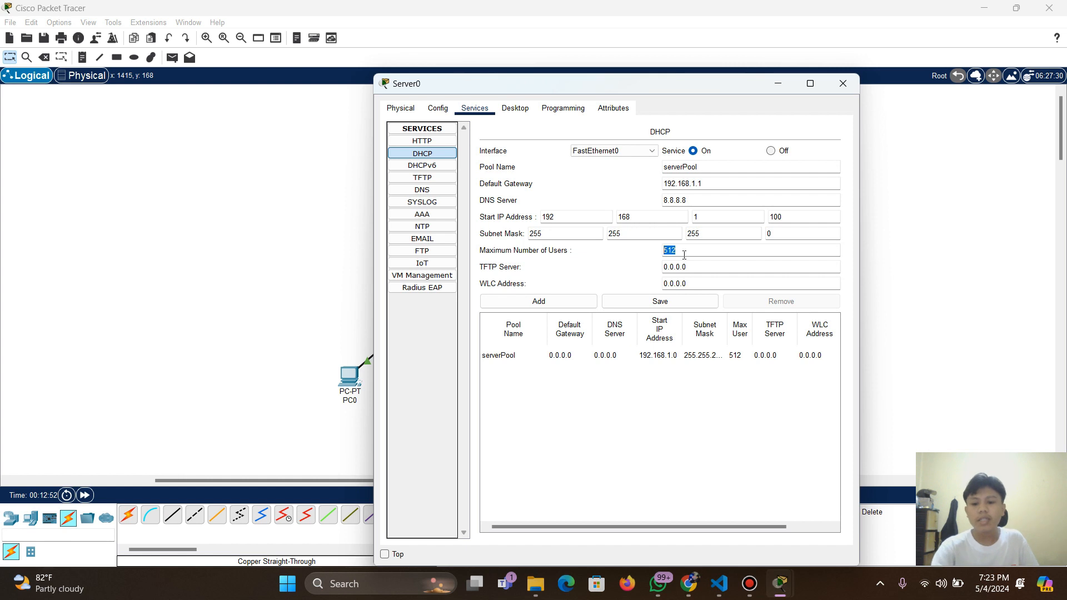
{"action": "key", "text": "BackSpace"}
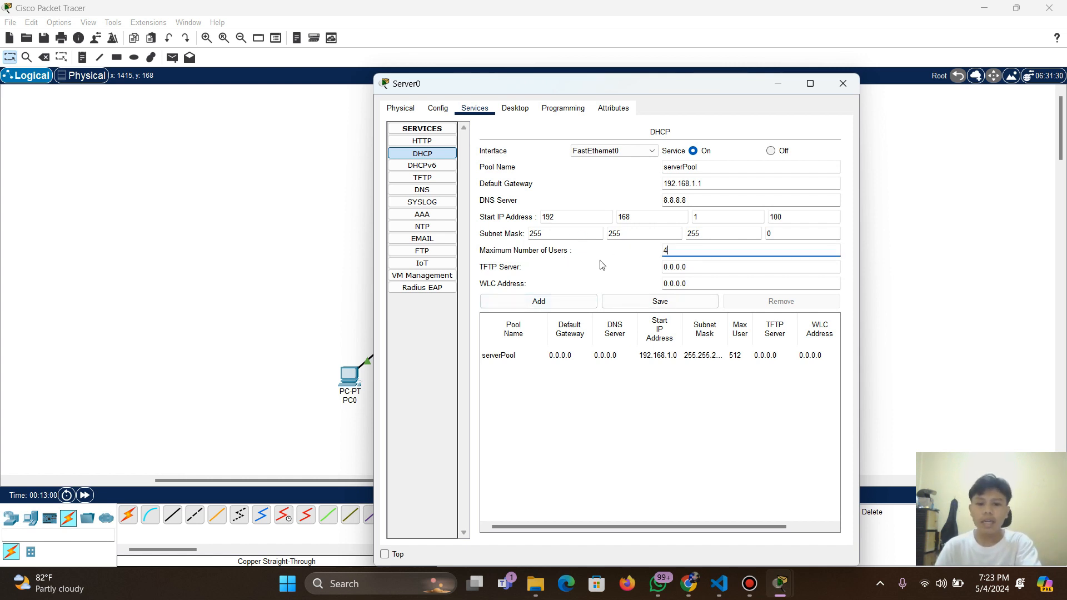
{"action": "left_click", "coordinate": [659, 303]}
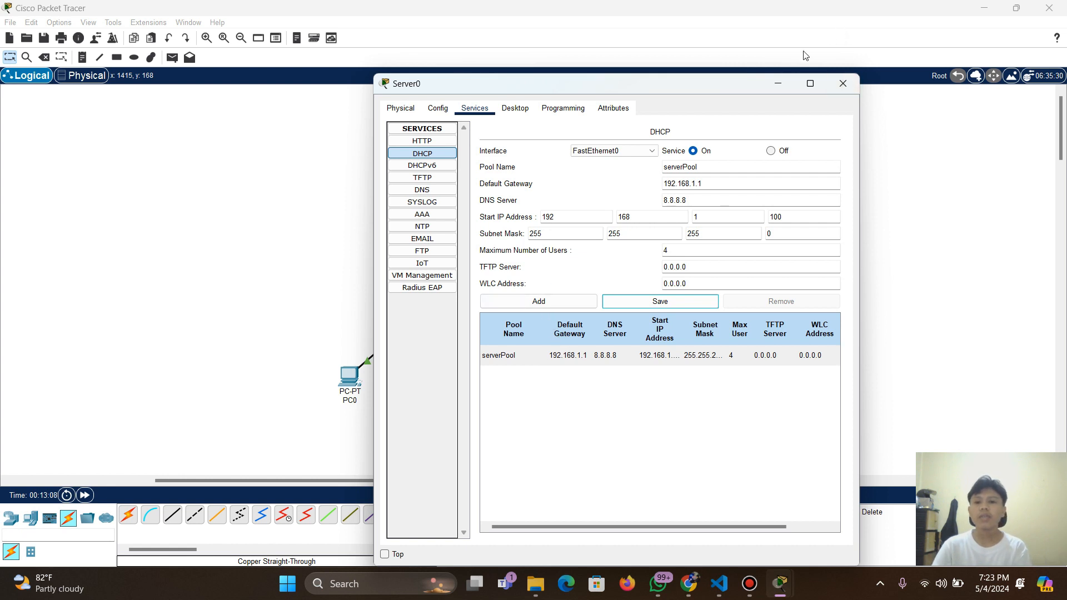
{"action": "left_click", "coordinate": [843, 83]}
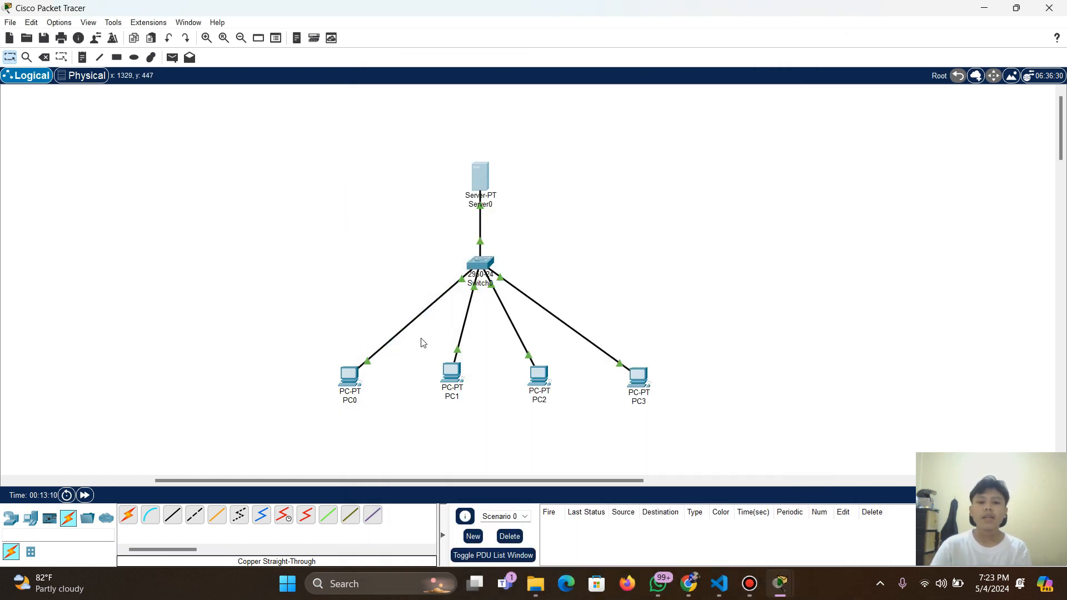
Shift PC0 and PC1 slightly downward in the row of PCs below the switch
{"action": "left_click_drag", "start_coordinate": [349, 376], "coordinate": [342, 382]}
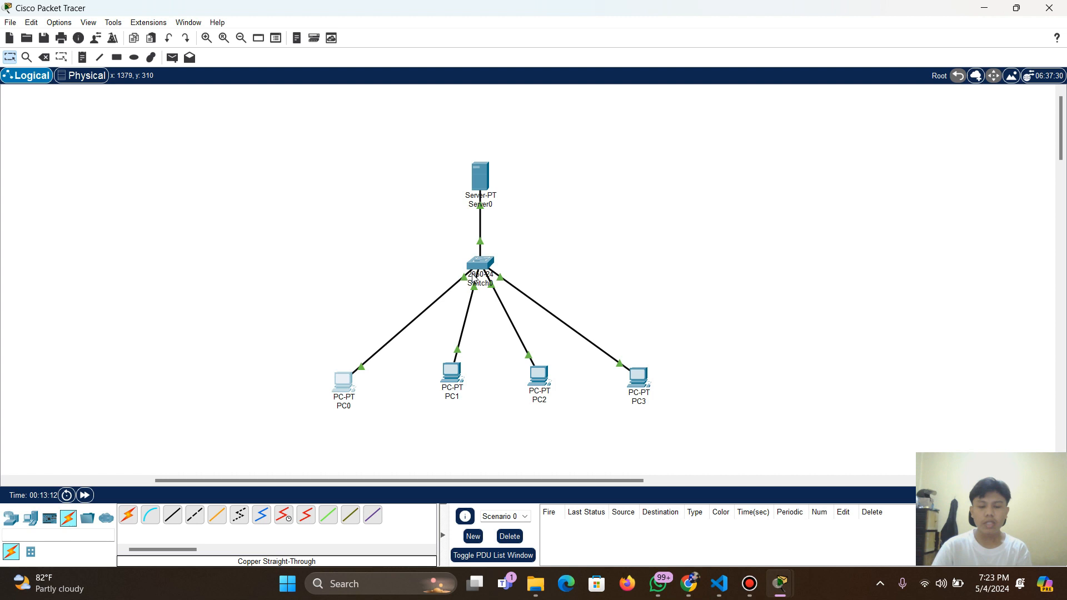
{"action": "left_click_drag", "start_coordinate": [457, 382], "coordinate": [456, 391]}
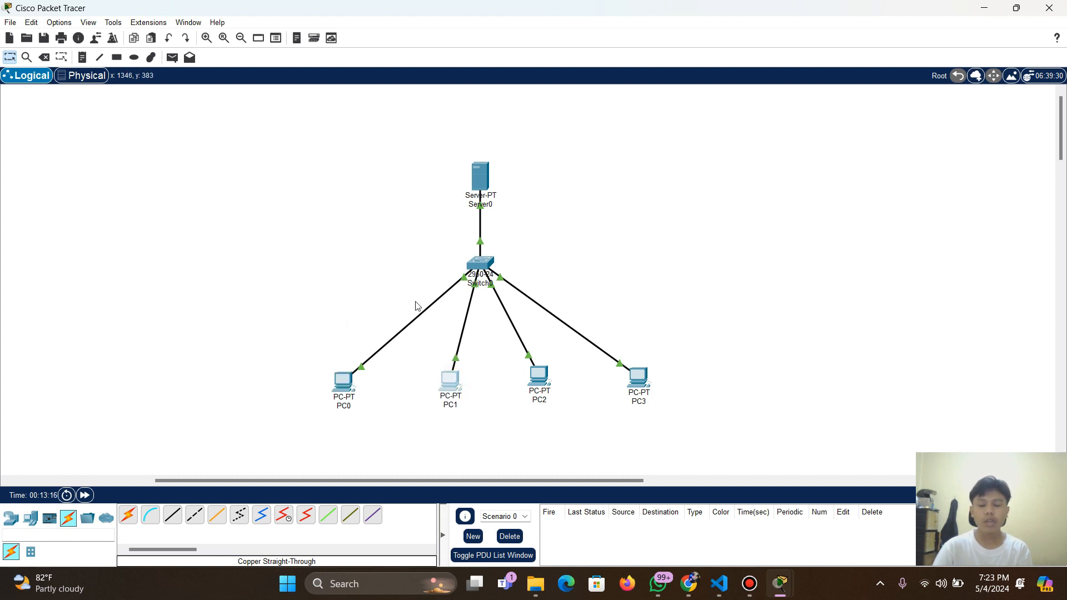
{"action": "left_click", "coordinate": [330, 329]}
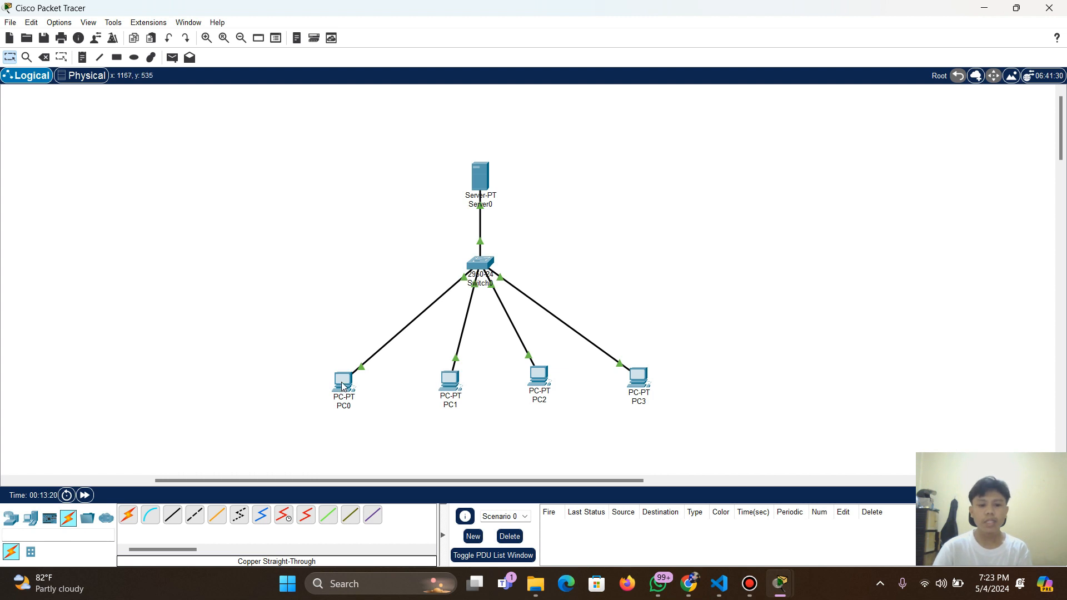
Switch PC0's IP configuration to DHCP and compare its assigned address with the start address of Server0's DHCP pool
{"action": "left_click", "coordinate": [342, 382]}
{"action": "left_click", "coordinate": [484, 110]}
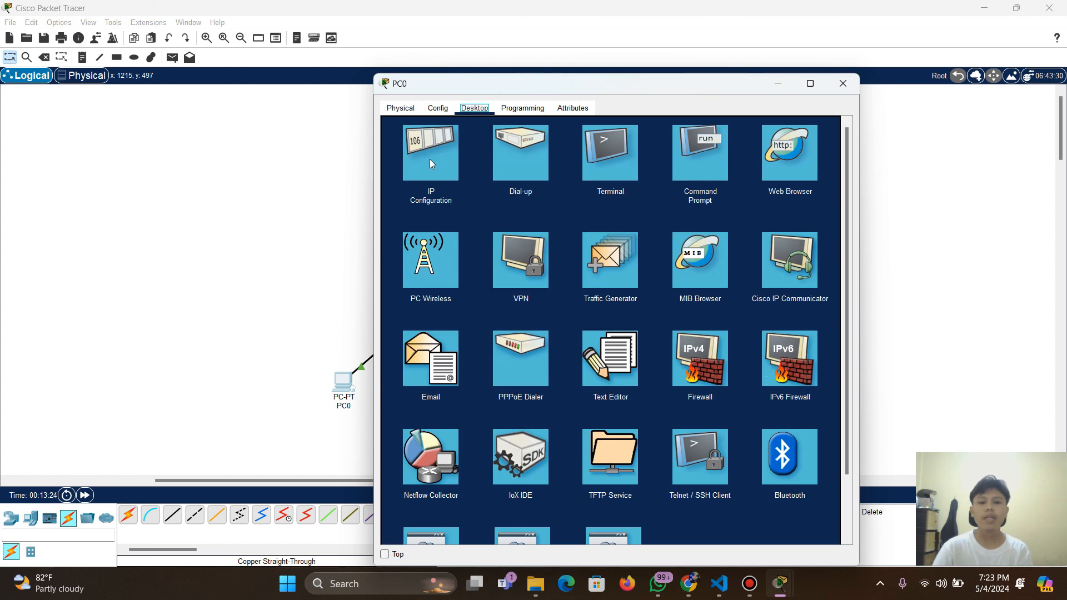
{"action": "left_click", "coordinate": [431, 163]}
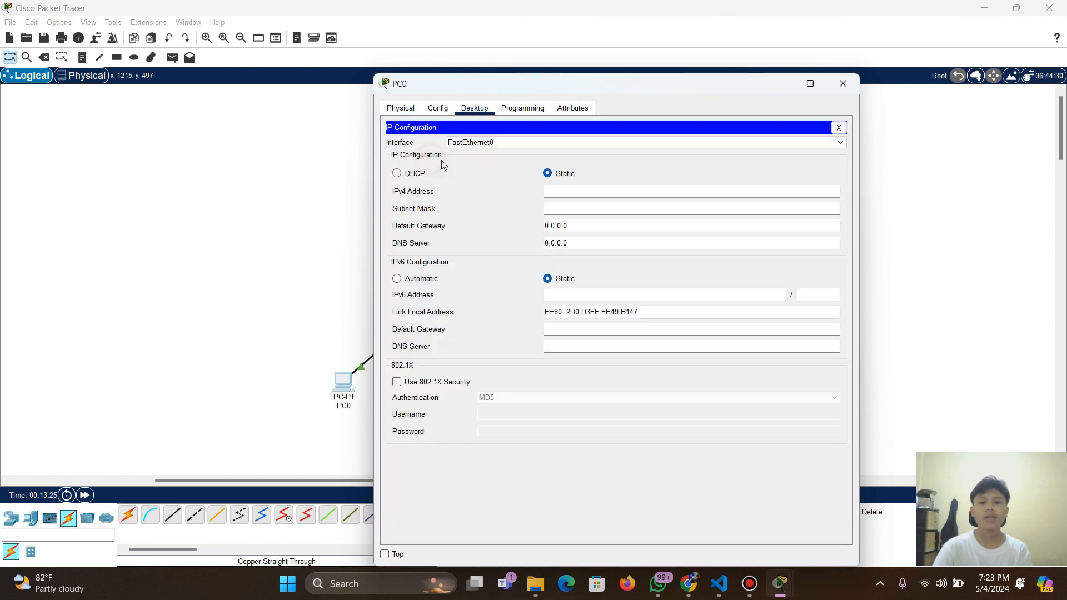
{"action": "left_click", "coordinate": [398, 173]}
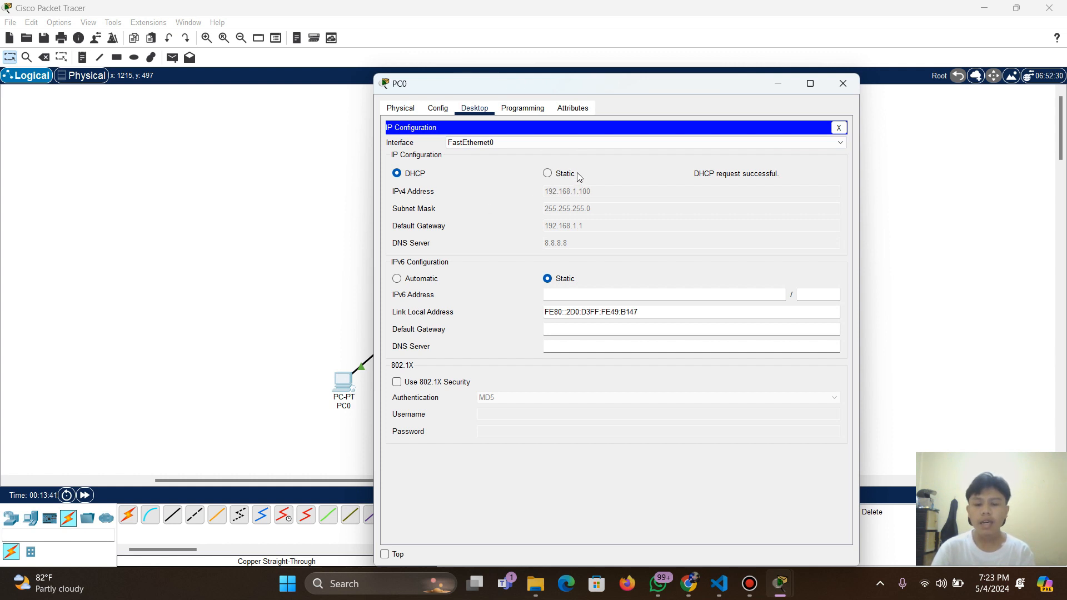
{"action": "left_click", "coordinate": [778, 83]}
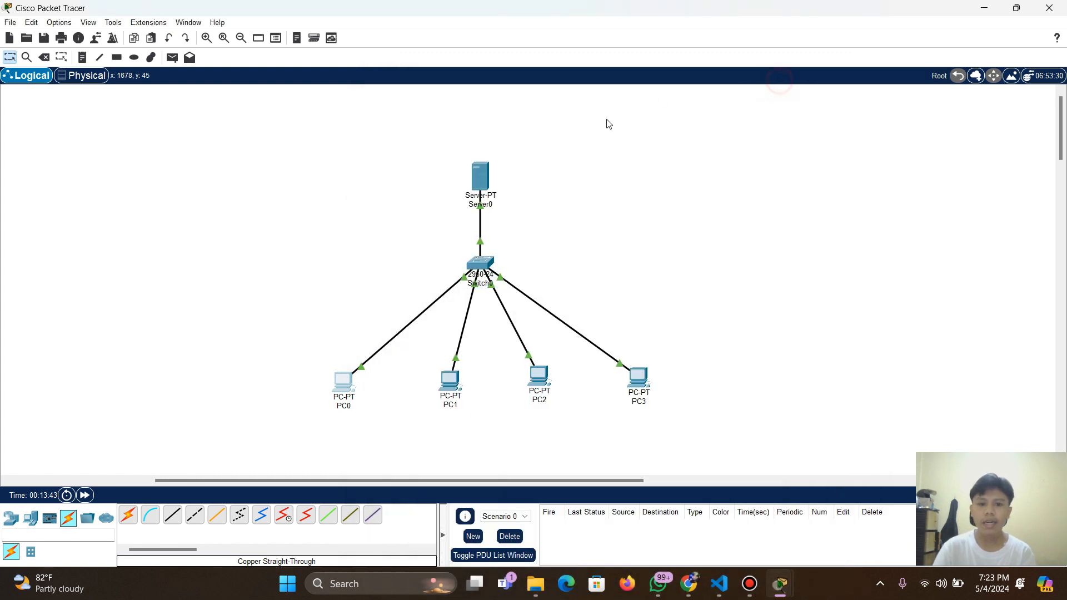
{"action": "left_click", "coordinate": [478, 175]}
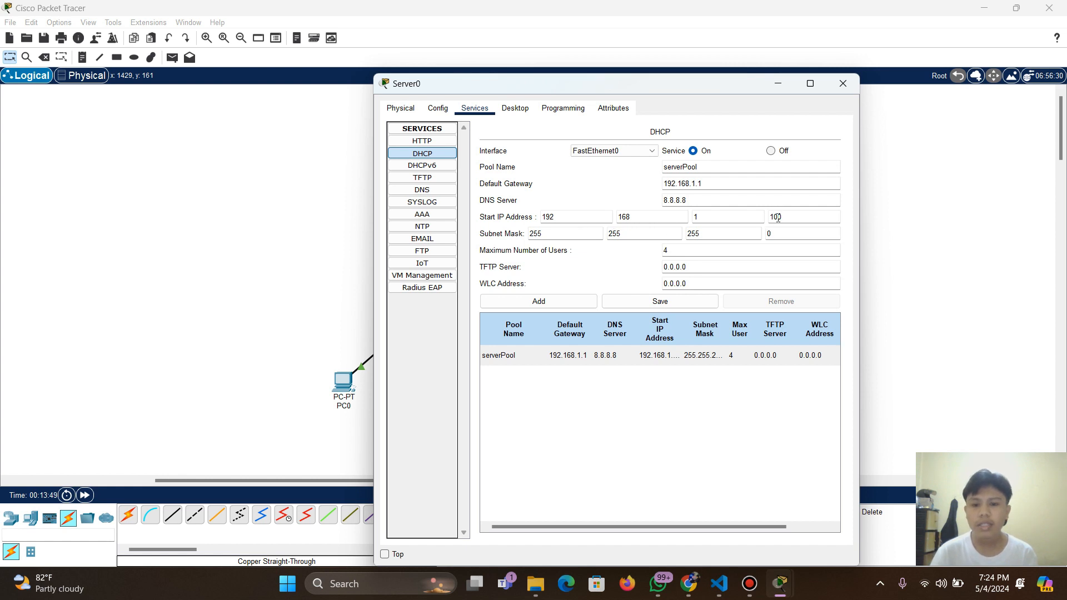
{"action": "left_click", "coordinate": [777, 83]}
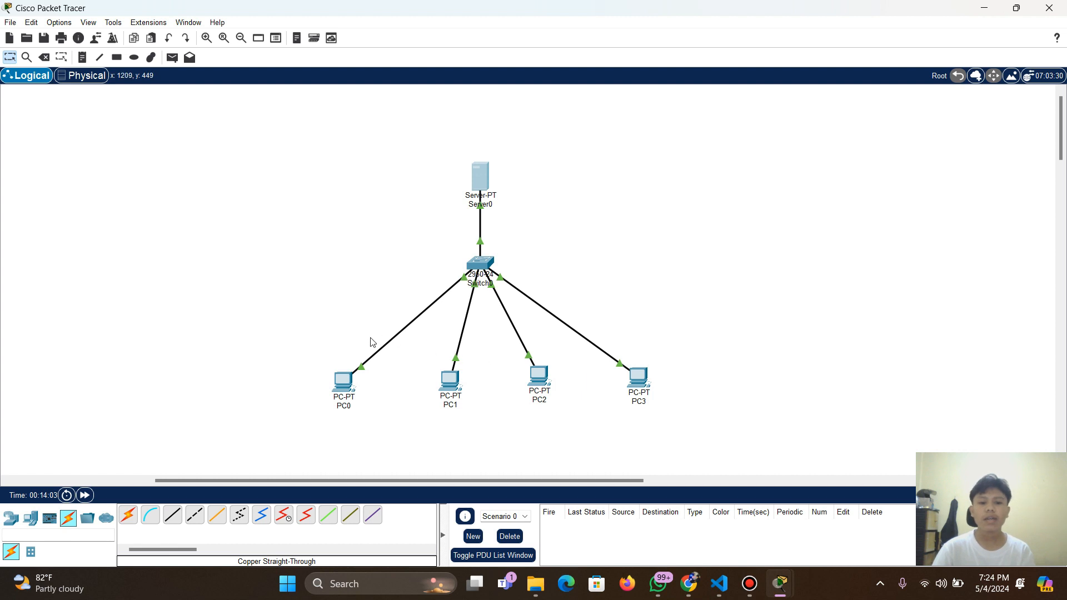
Switch PC1's IP configuration to DHCP and close its window
{"action": "left_click", "coordinate": [450, 389]}
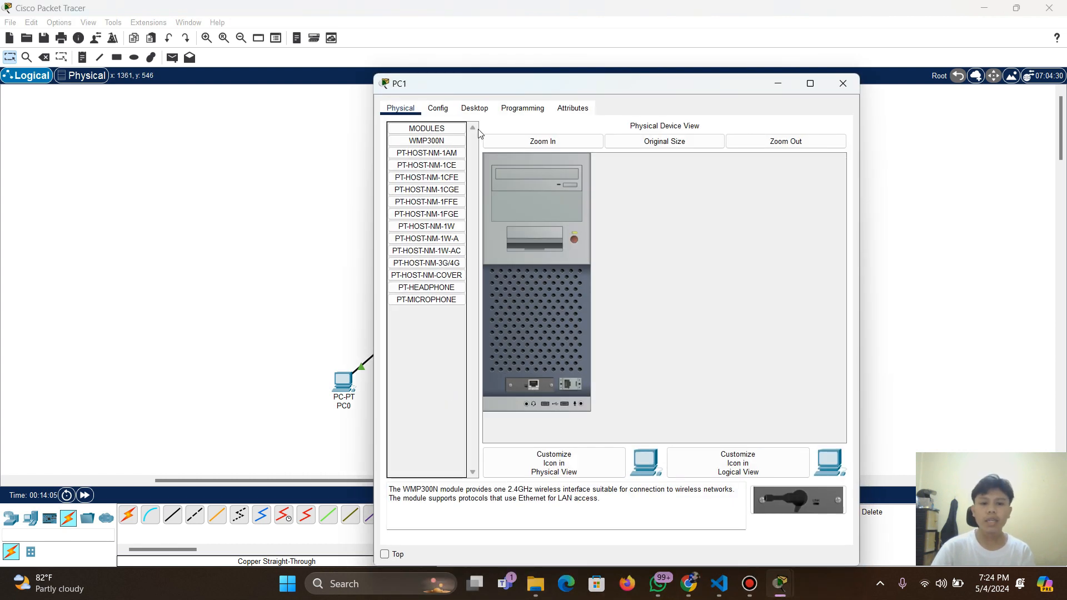
{"action": "left_click", "coordinate": [479, 110]}
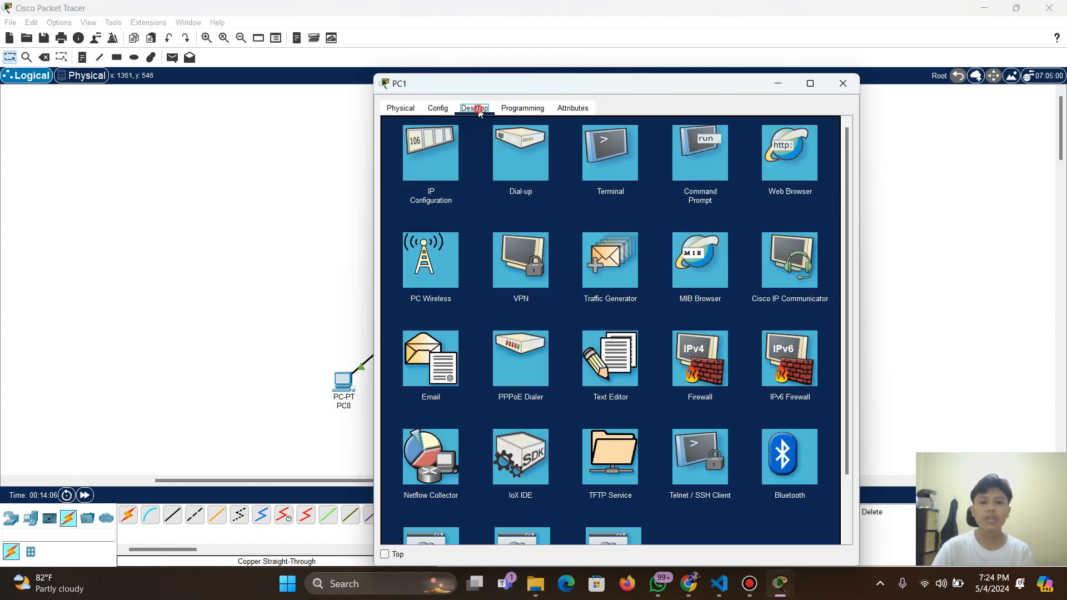
{"action": "left_click", "coordinate": [431, 148]}
{"action": "left_click", "coordinate": [396, 174]}
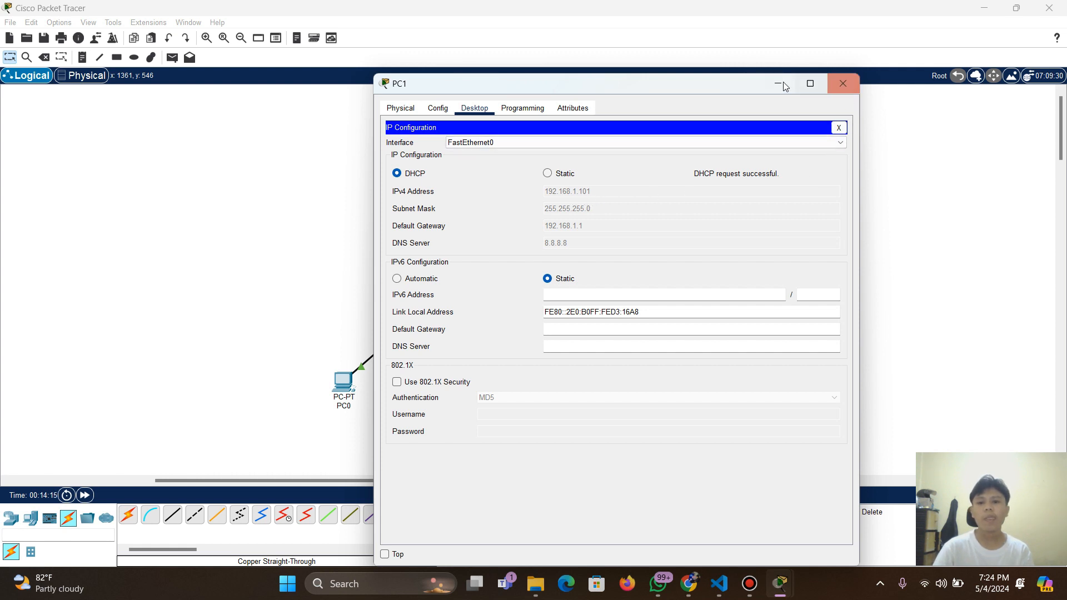
{"action": "left_click", "coordinate": [839, 84]}
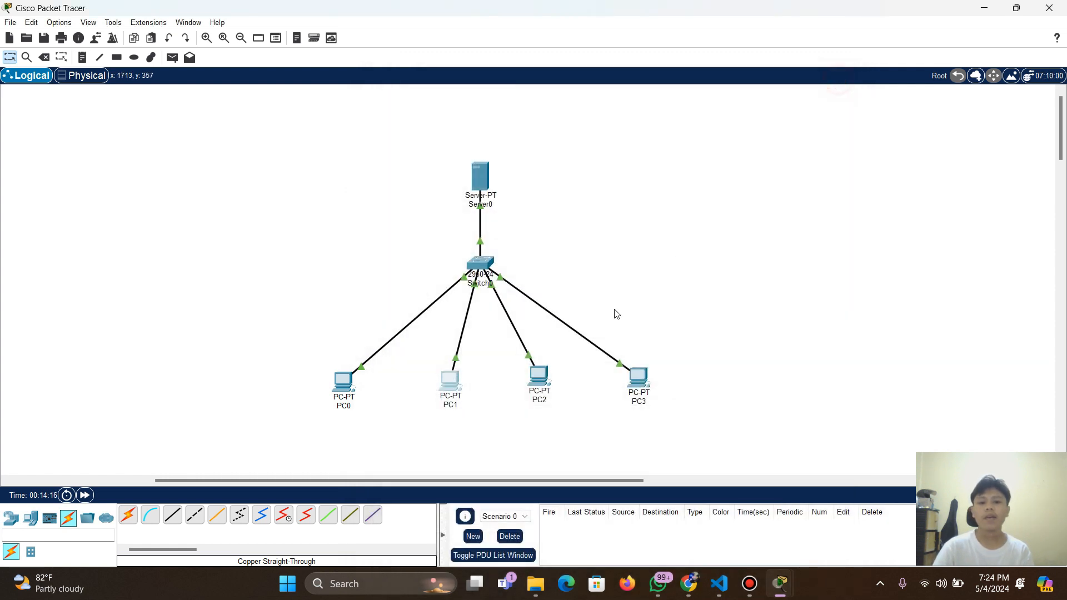
Switch PC2's IP configuration to DHCP and close its window
{"action": "left_click", "coordinate": [539, 381]}
{"action": "left_click", "coordinate": [475, 108]}
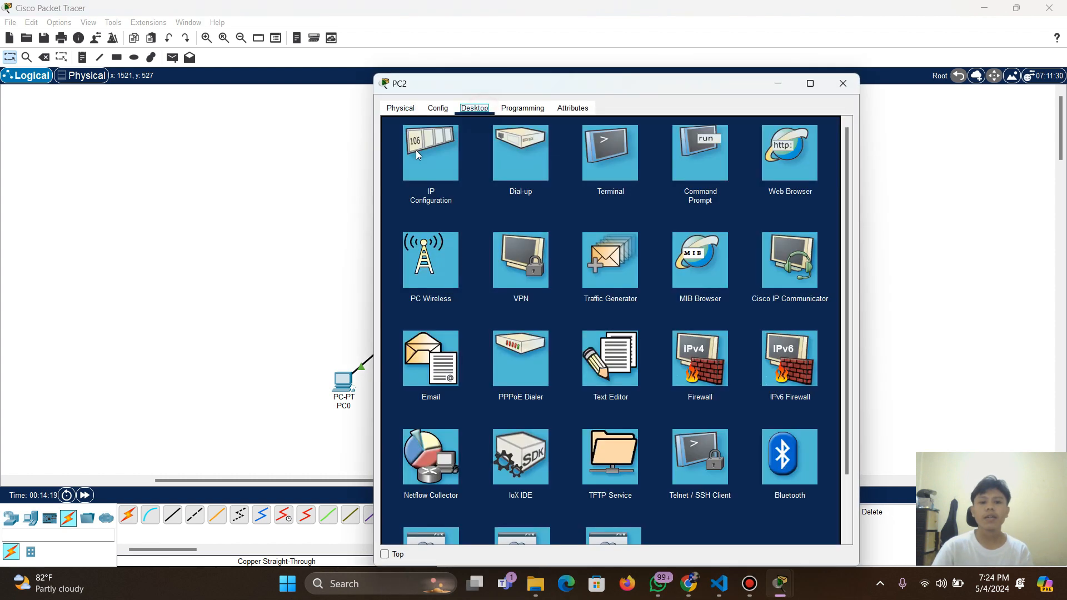
{"action": "left_click", "coordinate": [434, 169]}
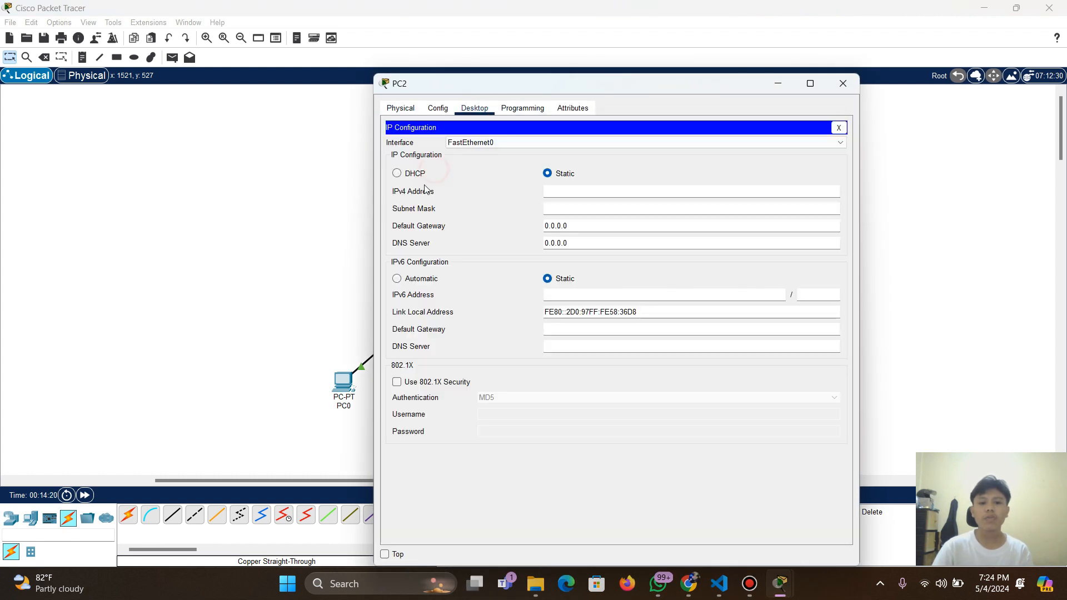
{"action": "left_click", "coordinate": [397, 174]}
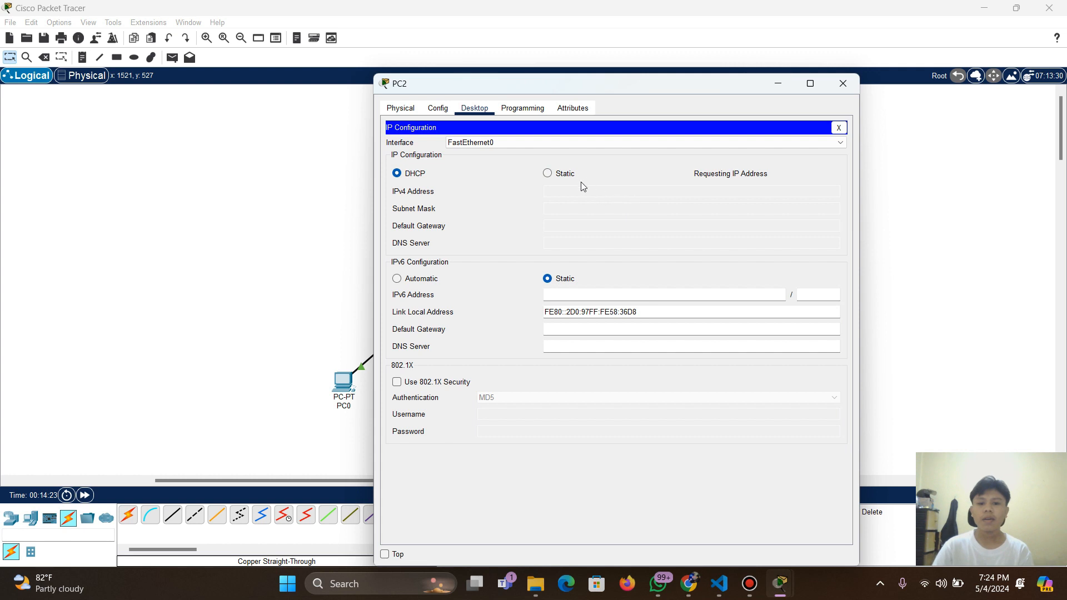
{"action": "left_click", "coordinate": [843, 83]}
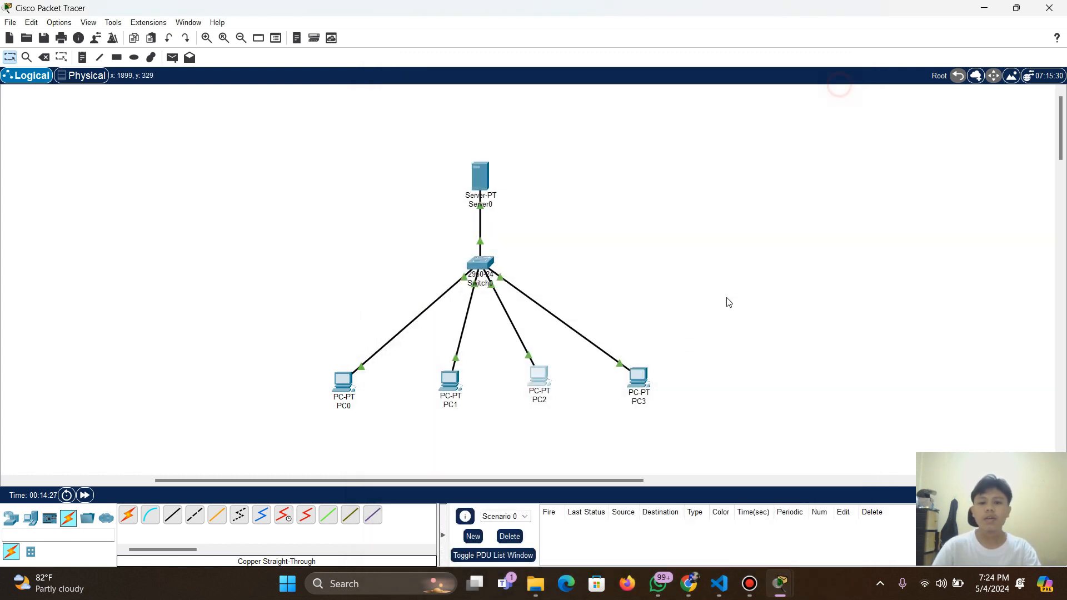
Switch PC3's IP configuration to DHCP and close its window
{"action": "left_click", "coordinate": [639, 380]}
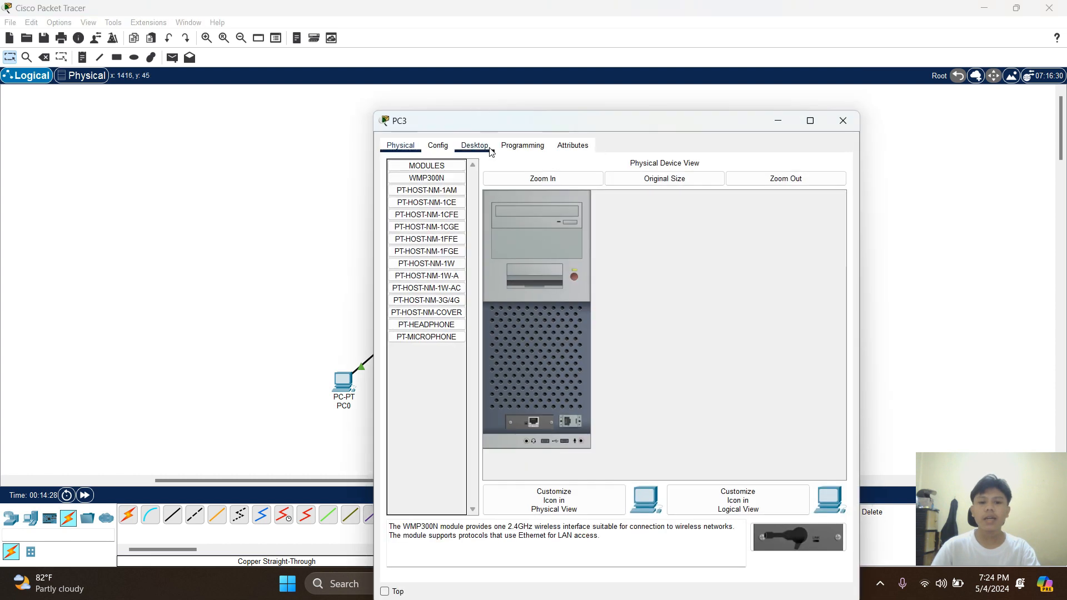
{"action": "left_click", "coordinate": [474, 145]}
{"action": "left_click", "coordinate": [431, 201]}
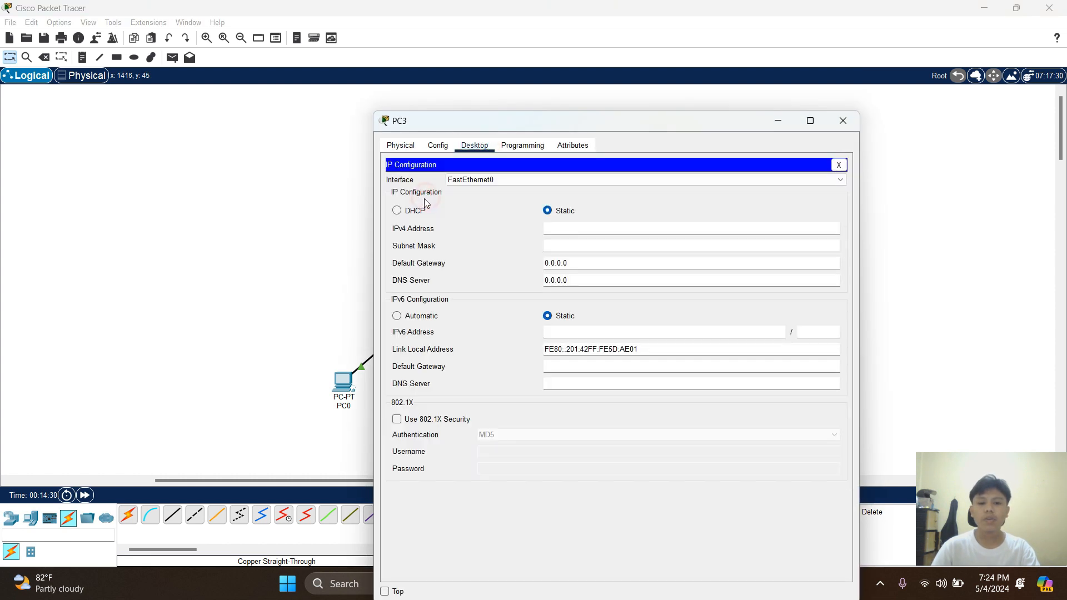
{"action": "left_click", "coordinate": [396, 212]}
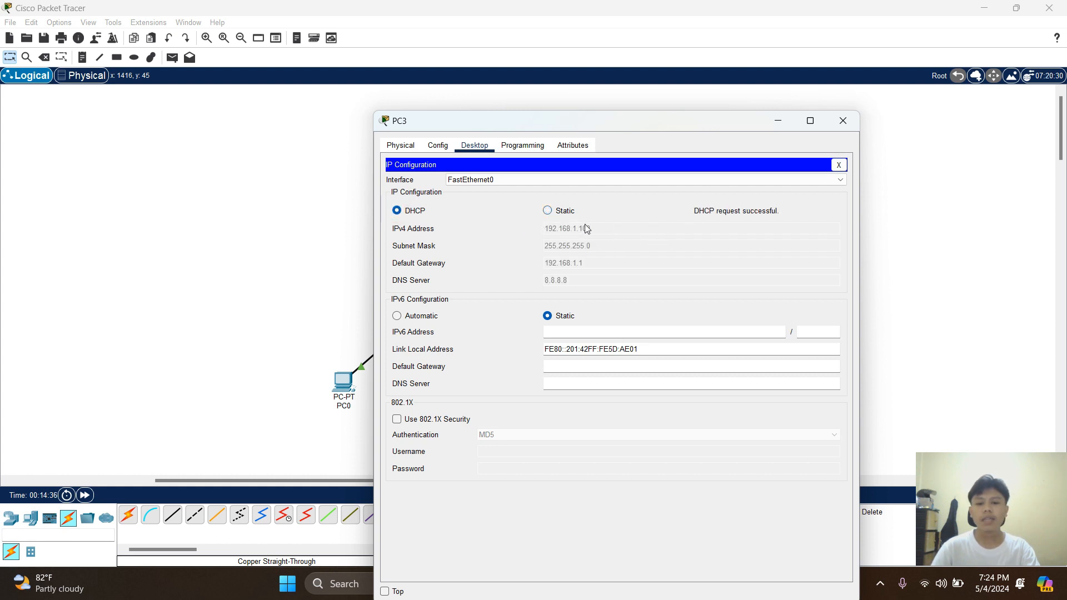
{"action": "left_click", "coordinate": [843, 121]}
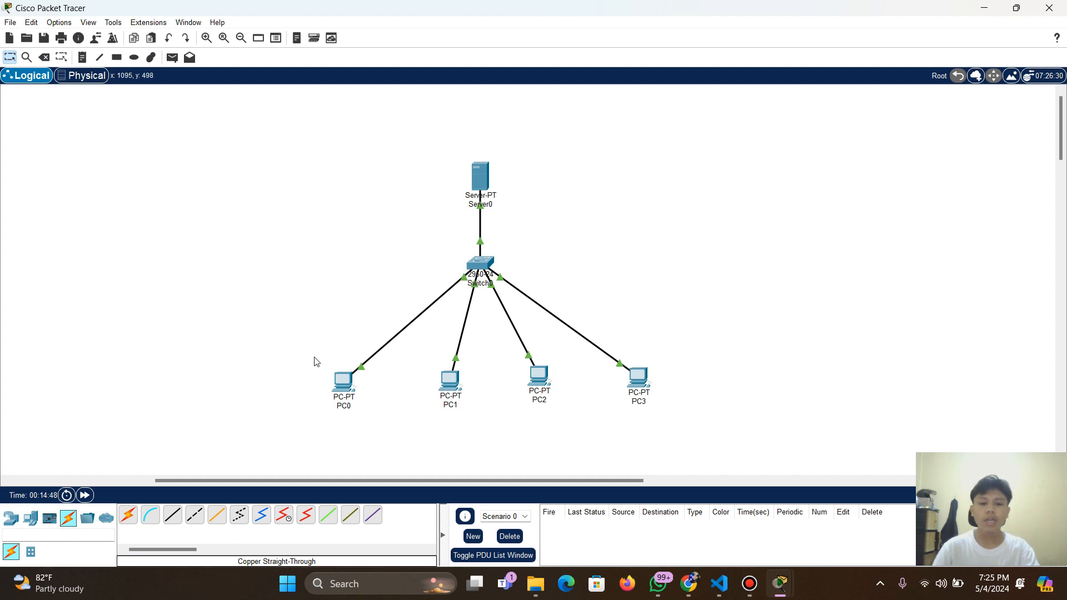
Spread out the topology by moving PC0, PC1 and PC2 slightly to the left and Server0 slightly upward
{"action": "left_click_drag", "start_coordinate": [345, 390], "coordinate": [325, 387]}
{"action": "left_click_drag", "start_coordinate": [448, 398], "coordinate": [430, 398]}
{"action": "left_click_drag", "start_coordinate": [535, 385], "coordinate": [530, 382]}
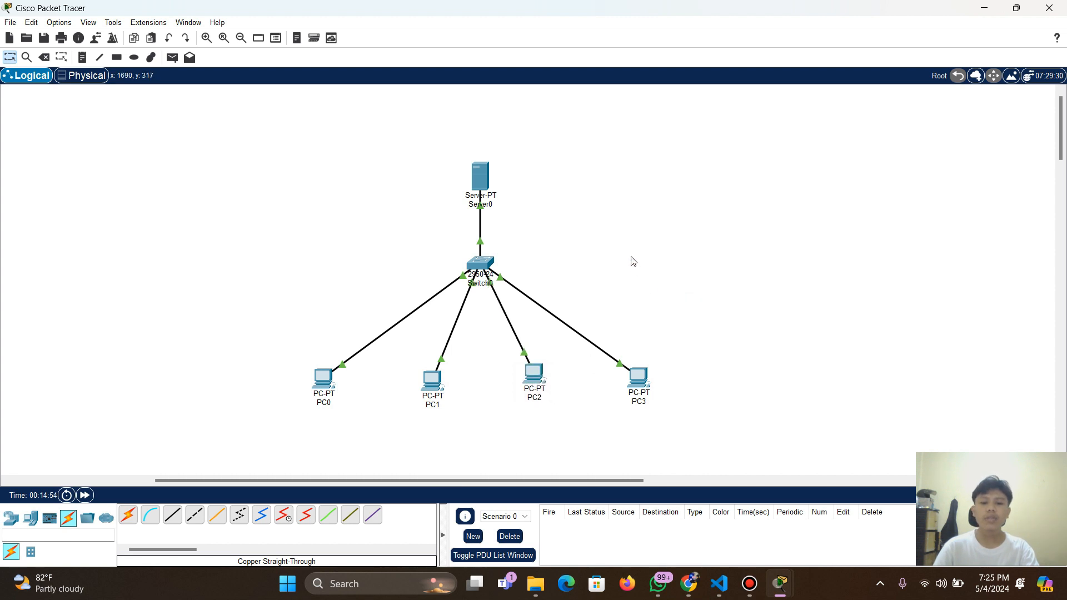
{"action": "left_click_drag", "start_coordinate": [481, 170], "coordinate": [485, 160]}
{"action": "left_click", "coordinate": [606, 174]}
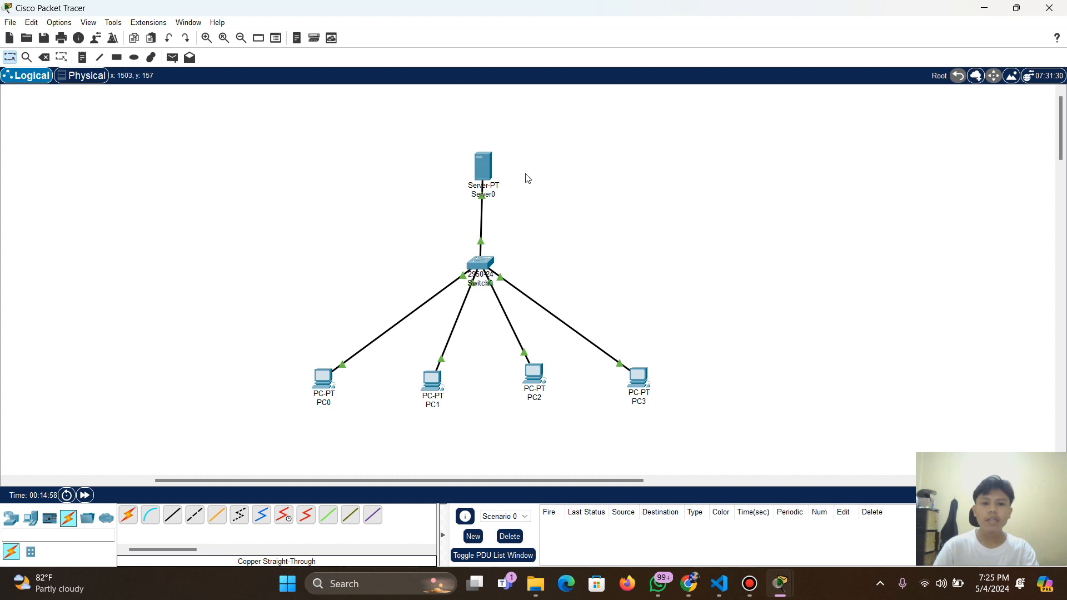
Delete all the default files from Server0's HTTP service: copyrights.html, cscoptlogo177x111.jpg, helloworld.html, image.html and index.html
{"action": "left_click", "coordinate": [489, 174]}
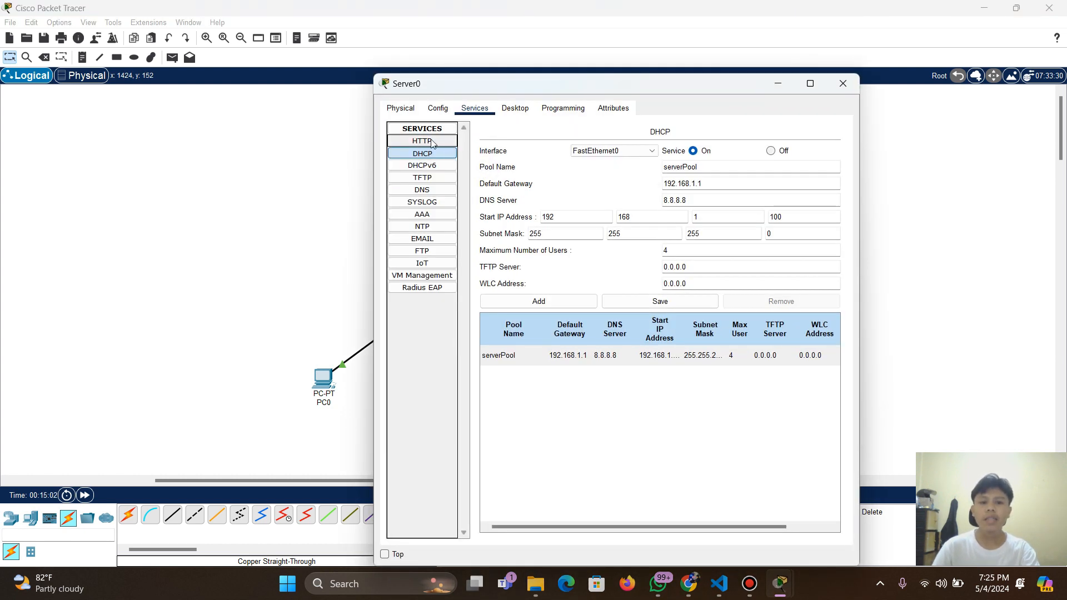
{"action": "left_click", "coordinate": [433, 143]}
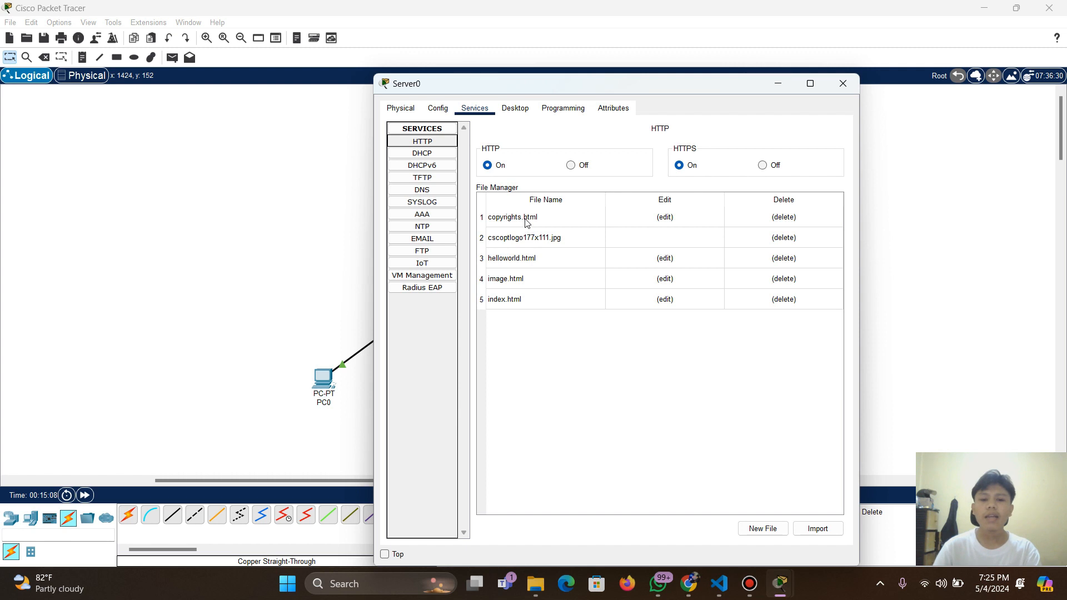
{"action": "left_click", "coordinate": [788, 218]}
{"action": "left_click", "coordinate": [616, 346]}
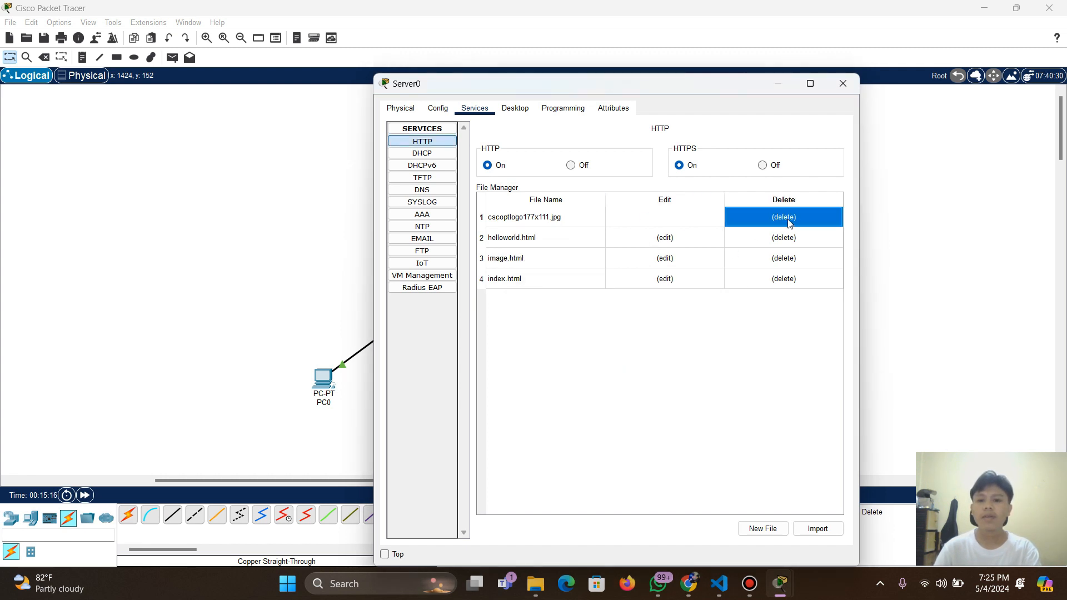
{"action": "left_click", "coordinate": [789, 218]}
{"action": "left_click", "coordinate": [617, 346]}
{"action": "left_click", "coordinate": [783, 217]}
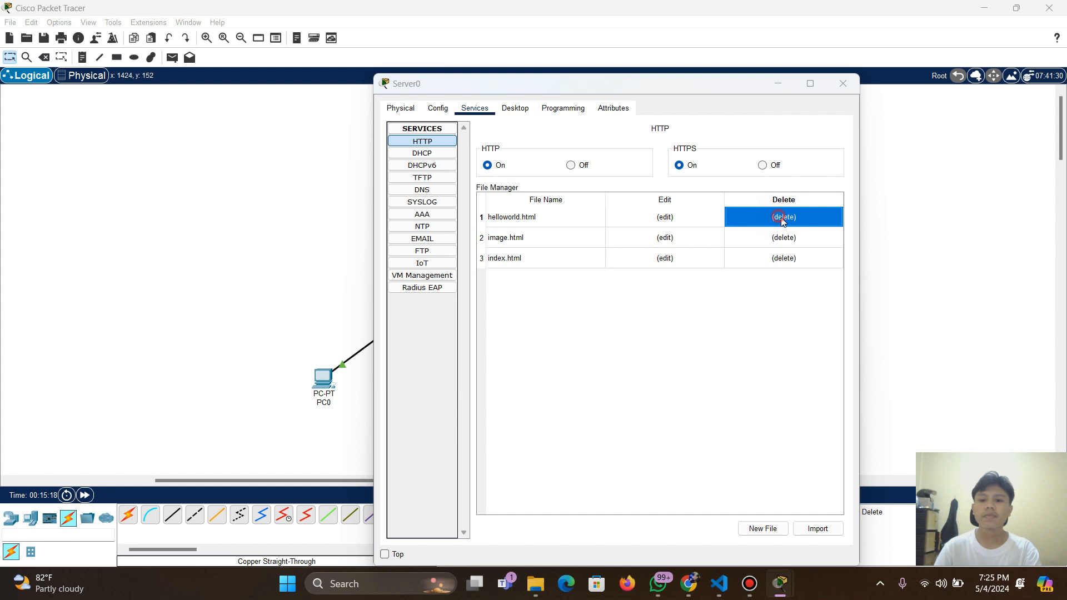
{"action": "left_click", "coordinate": [615, 346]}
{"action": "left_click", "coordinate": [794, 223]}
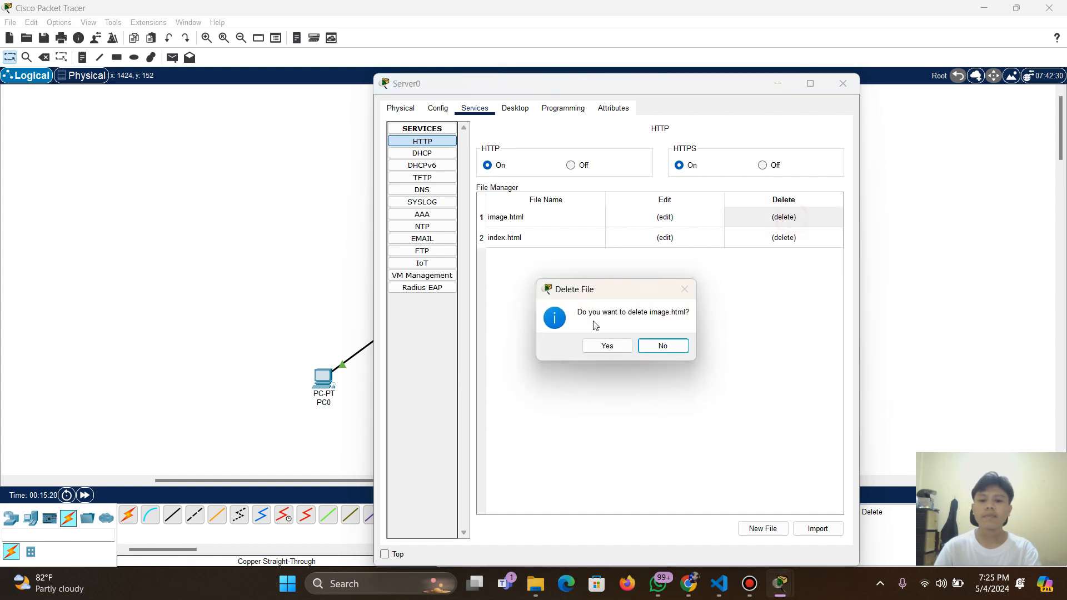
{"action": "left_click", "coordinate": [605, 346]}
{"action": "left_click", "coordinate": [794, 218]}
{"action": "left_click", "coordinate": [605, 346]}
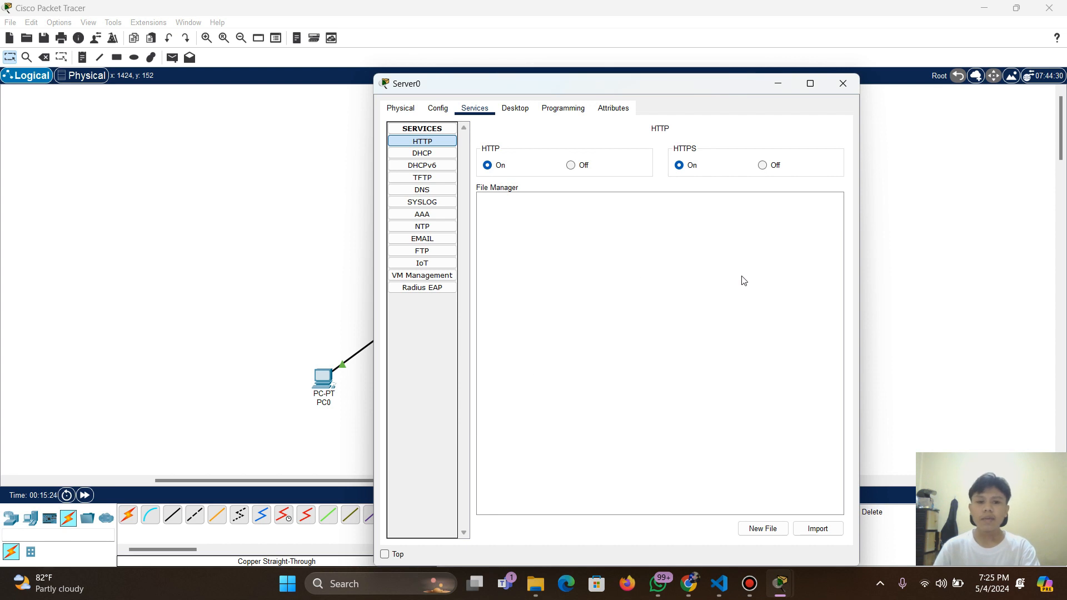
Create a new file in Server0's HTTP service and name it index.html
{"action": "left_click", "coordinate": [764, 532]}
{"action": "left_click", "coordinate": [524, 132]}
{"action": "type", "text": "inde"}
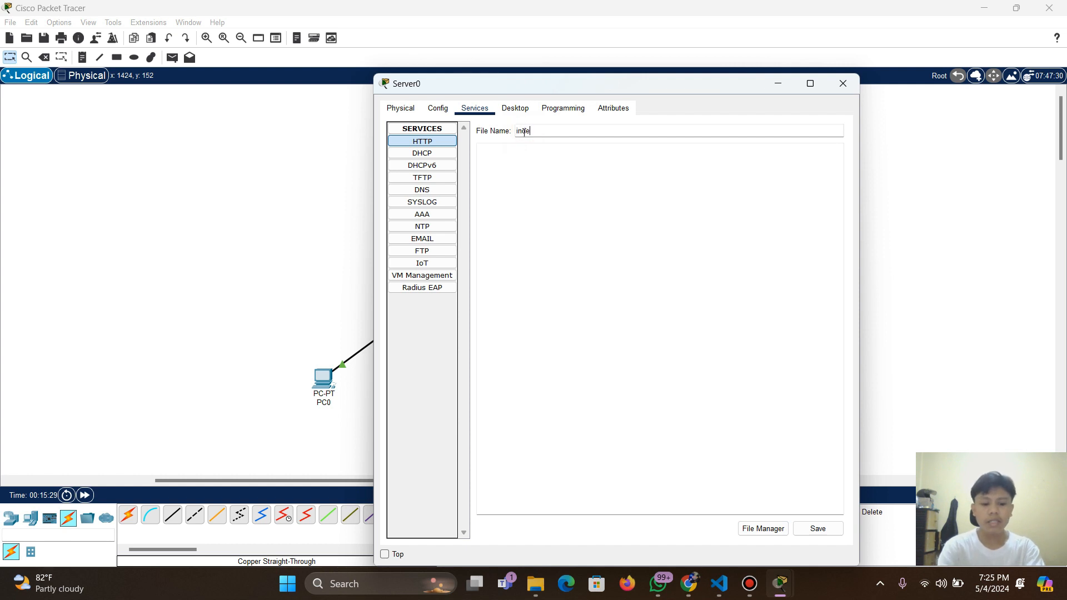
{"action": "type", "text": "x.html"}
{"action": "left_click", "coordinate": [496, 154]}
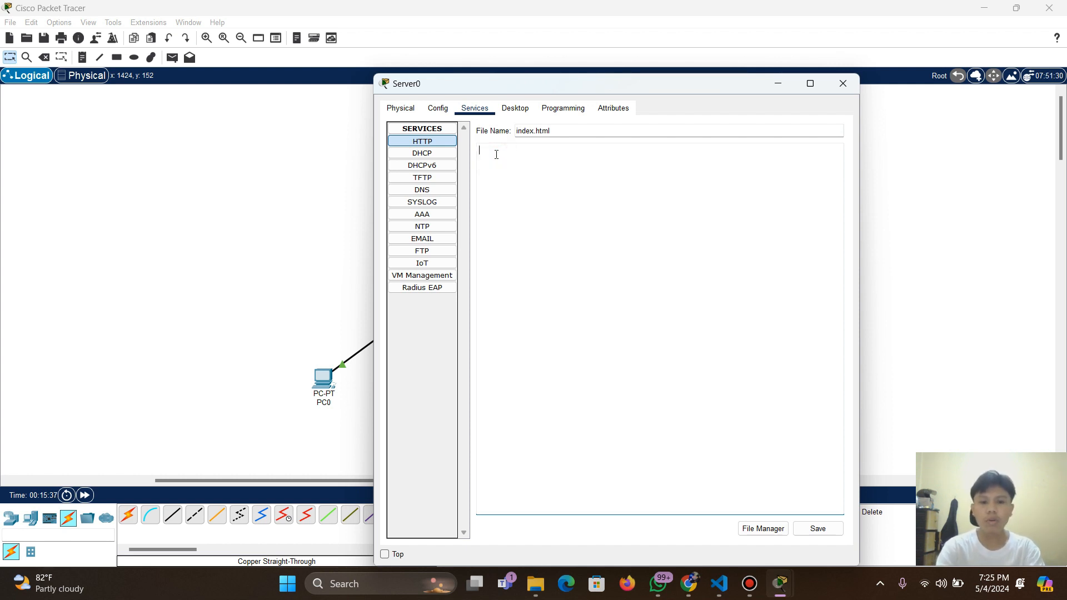
{"action": "type", "text": "html"}
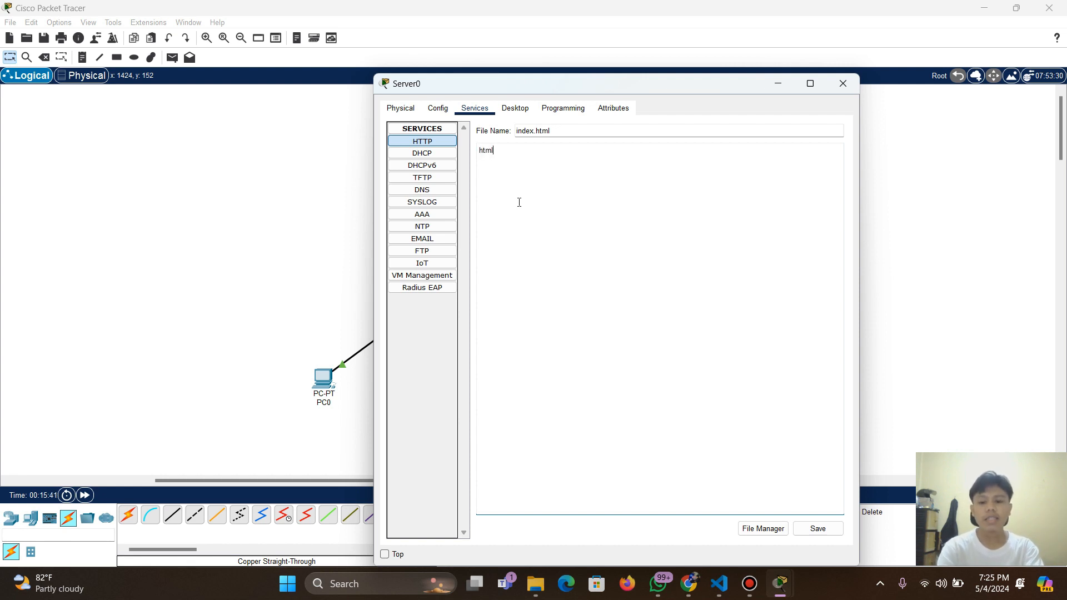
{"action": "key", "text": "BackSpace"}
{"action": "key", "text": "BackSpace"}
{"action": "key", "text": "BackSpace"}
{"action": "key", "text": "BackSpace"}
{"action": "key", "text": "BackSpace"}
{"action": "type", "text": ">htm"}
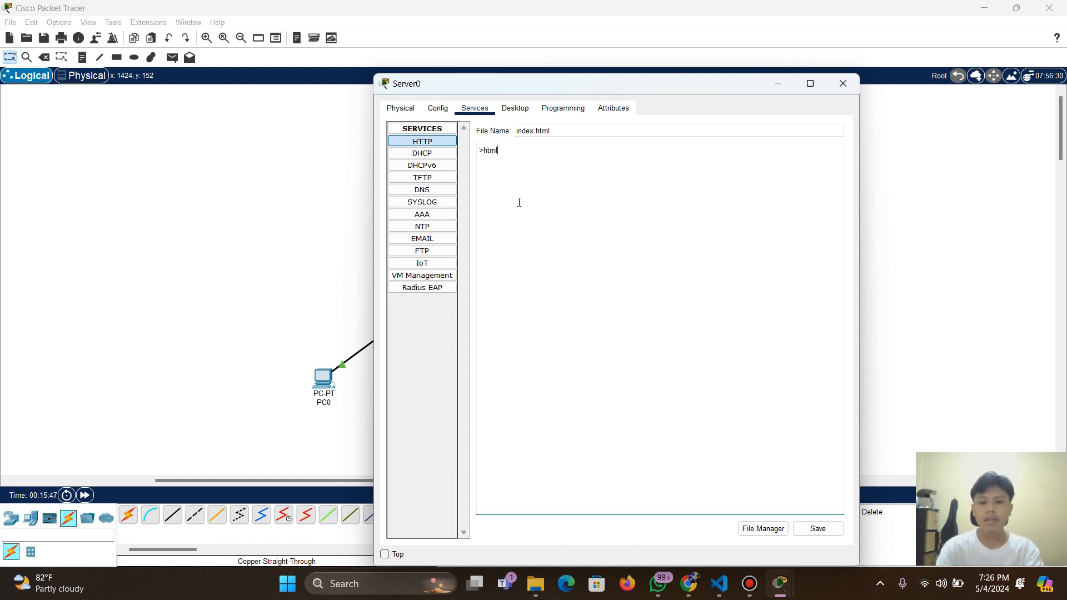
{"action": "key", "text": "BackSpace"}
{"action": "key", "text": "BackSpace"}
{"action": "key", "text": "BackSpace"}
{"action": "key", "text": "BackSpace"}
{"action": "type", "text": "<html> "}
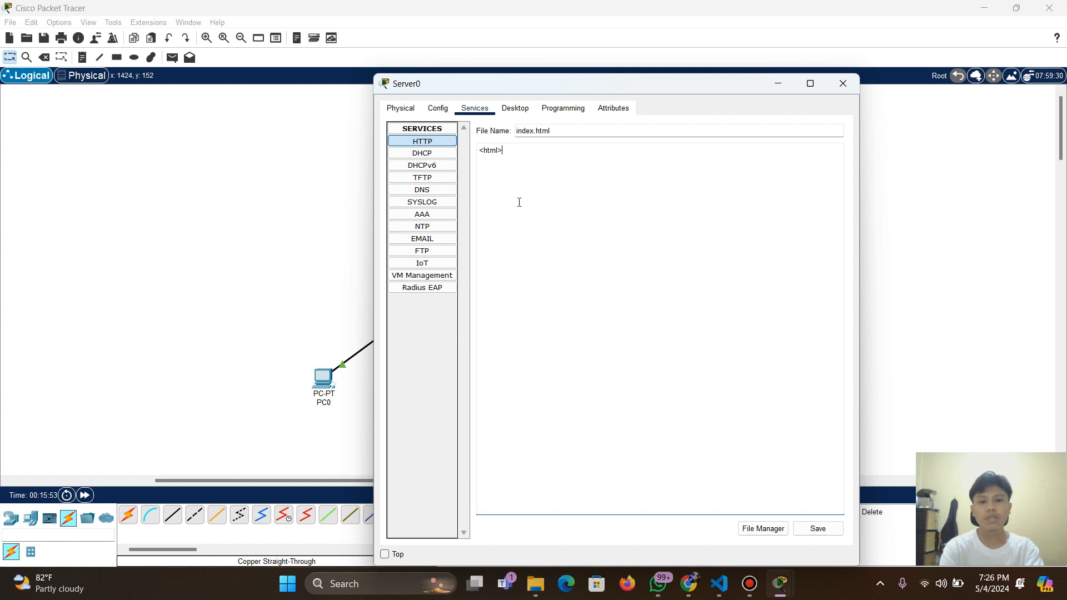
{"action": "type", "text": "he"}
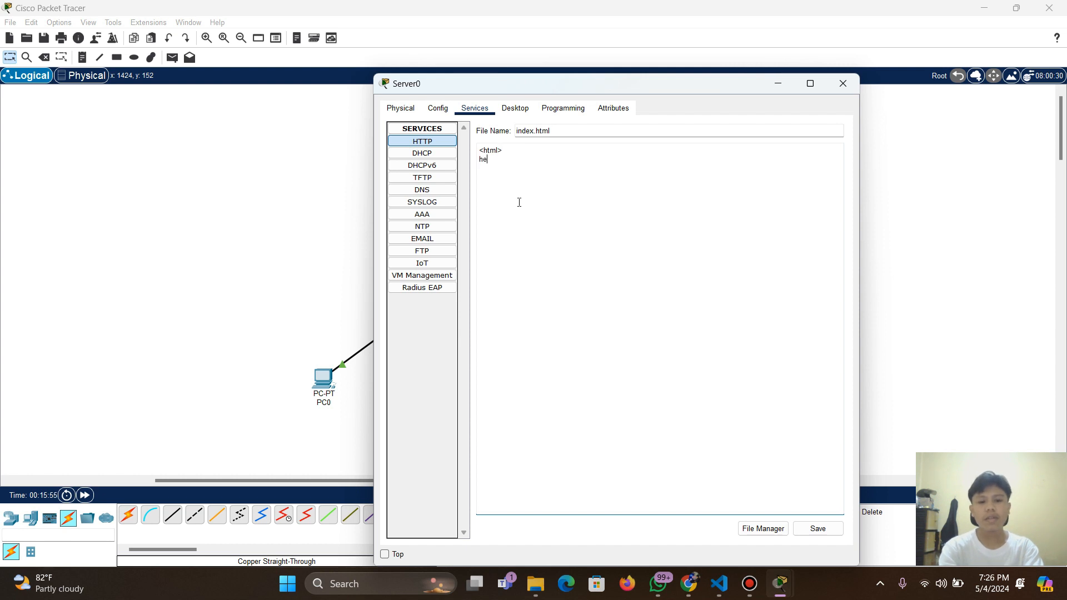
{"action": "key", "text": "BackSpace"}
{"action": "key", "text": "BackSpace"}
{"action": "key", "text": "BackSpace"}
{"action": "key", "text": "BackSpace"}
{"action": "key", "text": "BackSpace"}
{"action": "key", "text": "BackSpace"}
{"action": "key", "text": "BackSpace"}
{"action": "key", "text": "BackSpace"}
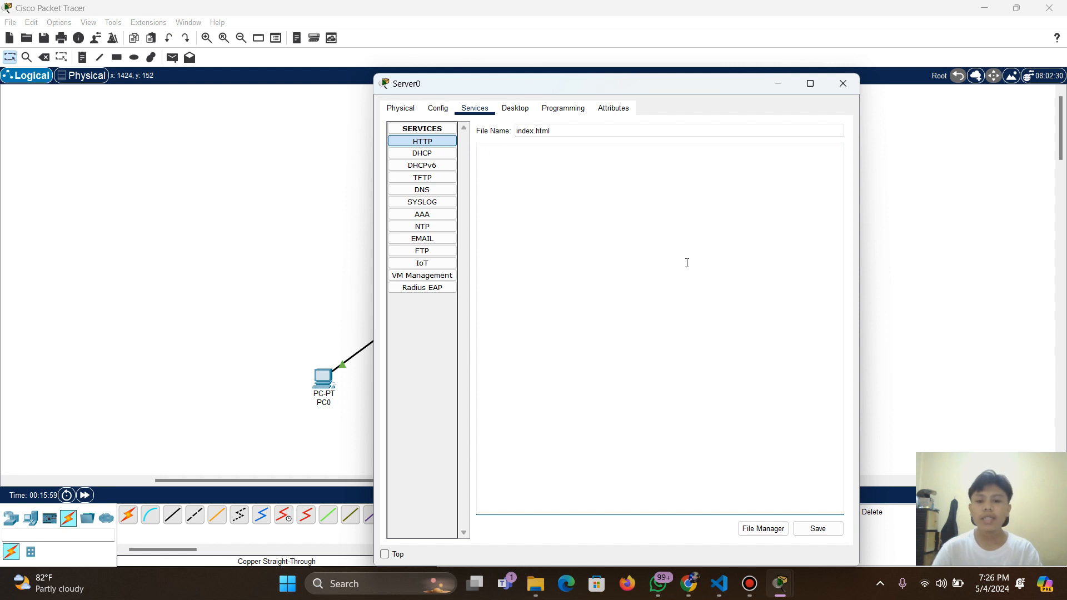
Switch to Visual Studio Code to view the prepared index.html page code, and return to Server0's window
{"action": "mouse_move", "coordinate": [719, 594]}
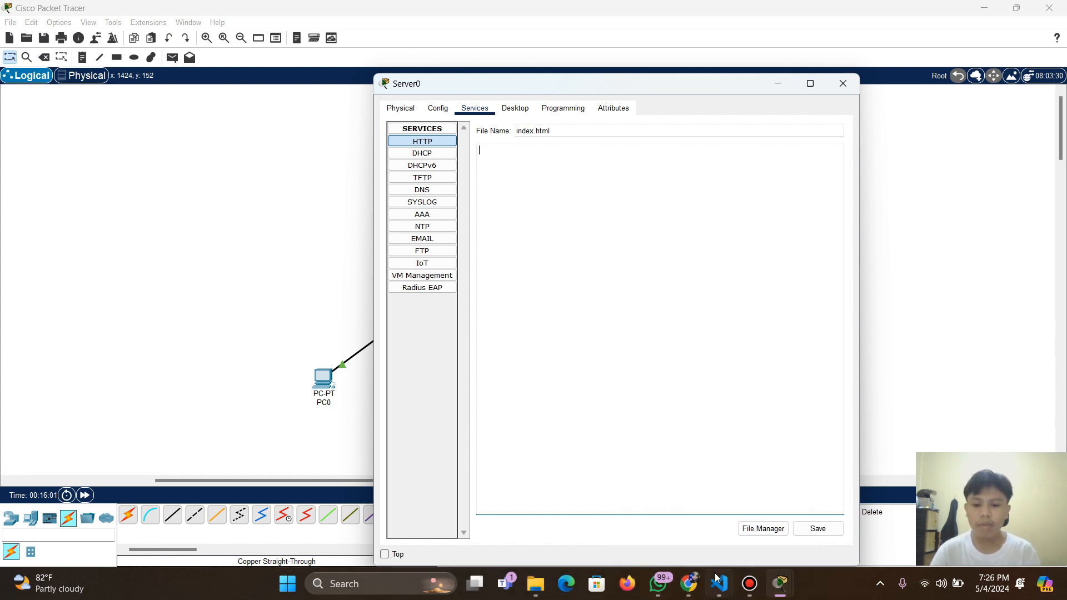
{"action": "left_click", "coordinate": [715, 536]}
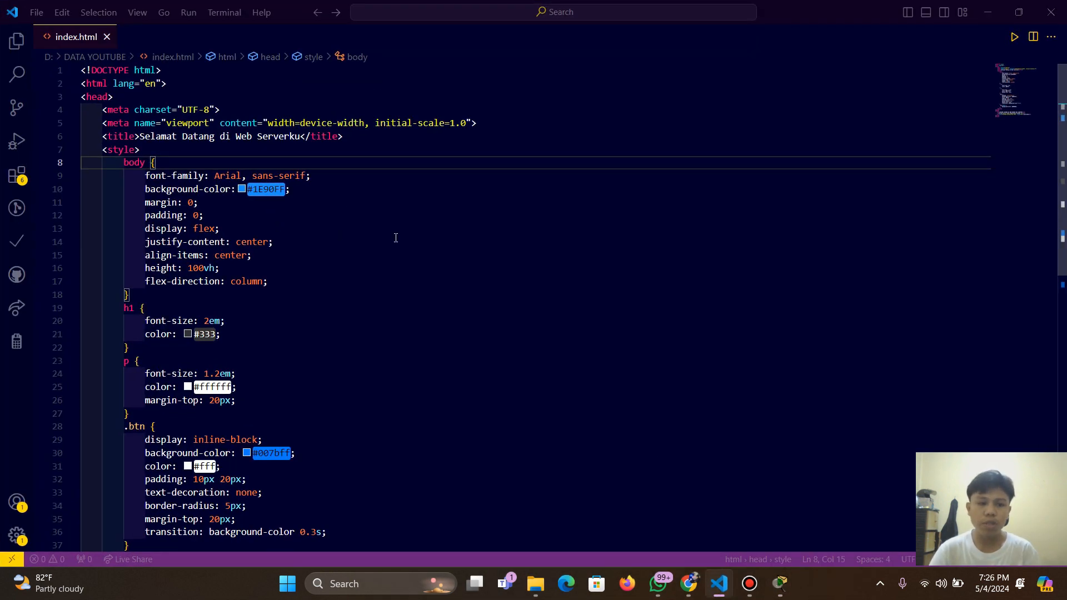
{"action": "mouse_move", "coordinate": [780, 585]}
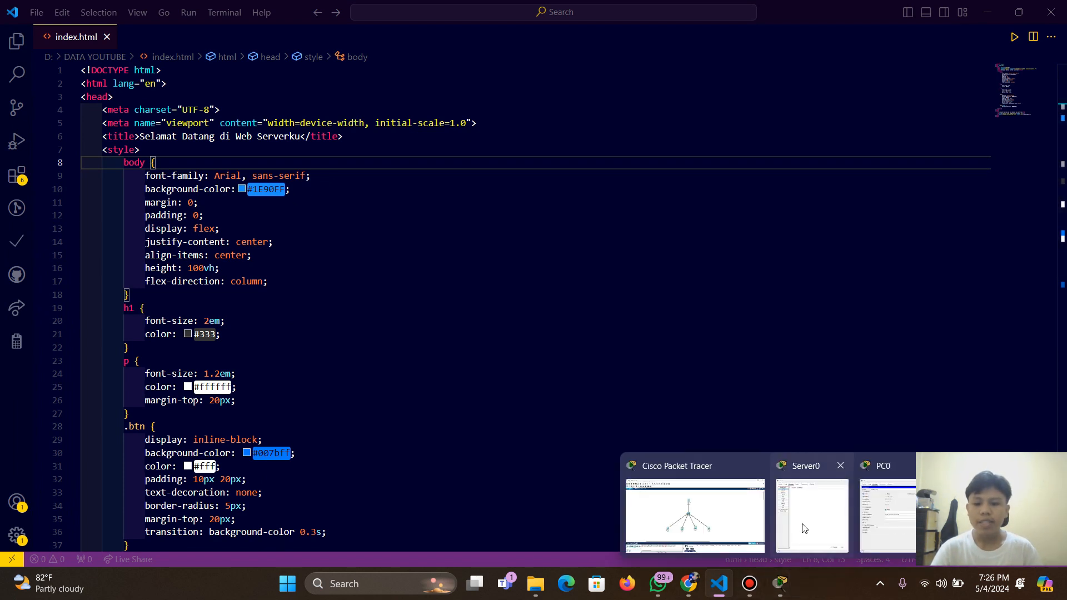
{"action": "left_click", "coordinate": [817, 508]}
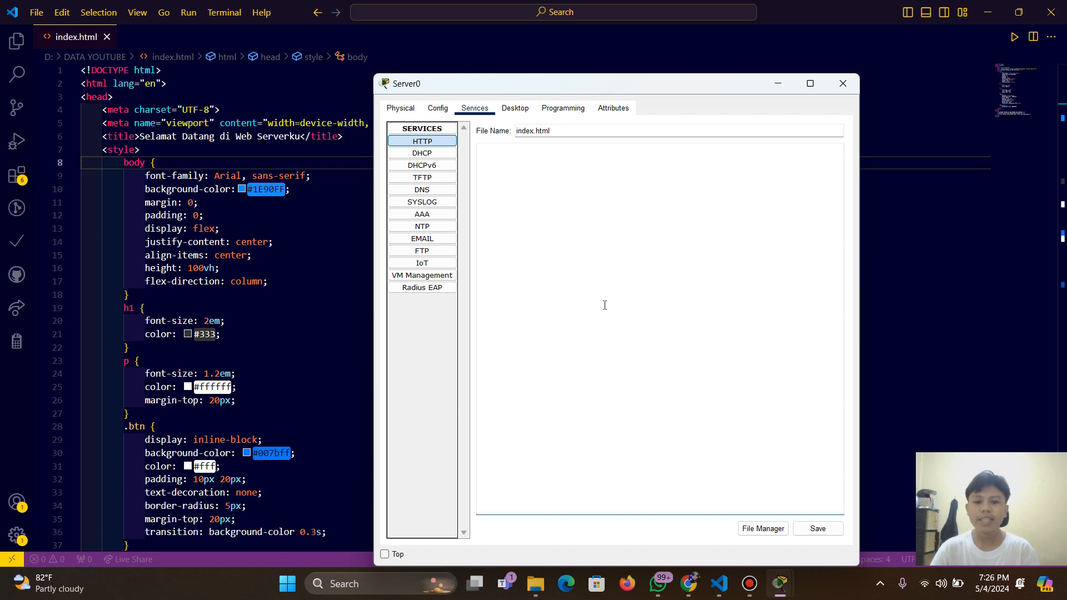
Switch to Visual Studio Code and copy the entire index.html page code
{"action": "mouse_move", "coordinate": [718, 584]}
{"action": "left_click", "coordinate": [716, 522]}
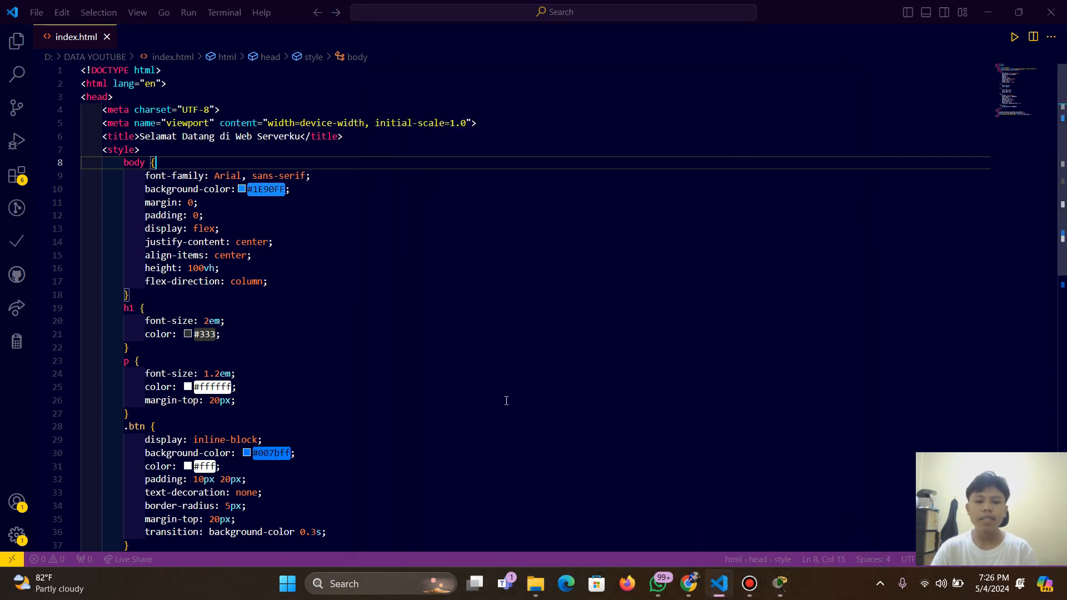
{"action": "scroll", "coordinate": [279, 300], "scroll_direction": "down", "scroll_amount": 5}
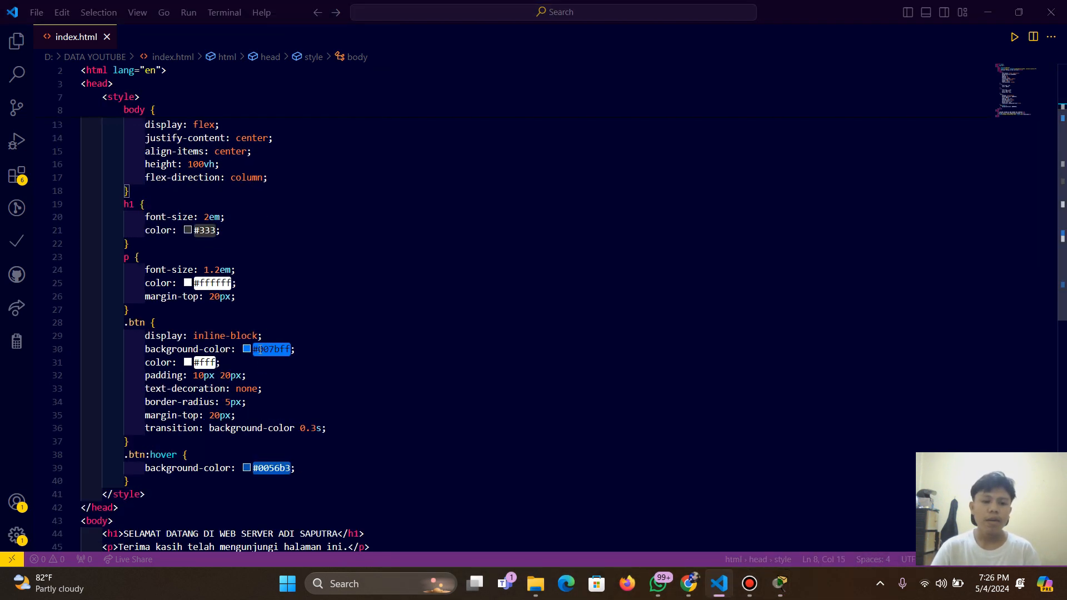
{"action": "scroll", "coordinate": [278, 333], "scroll_direction": "up", "scroll_amount": 5}
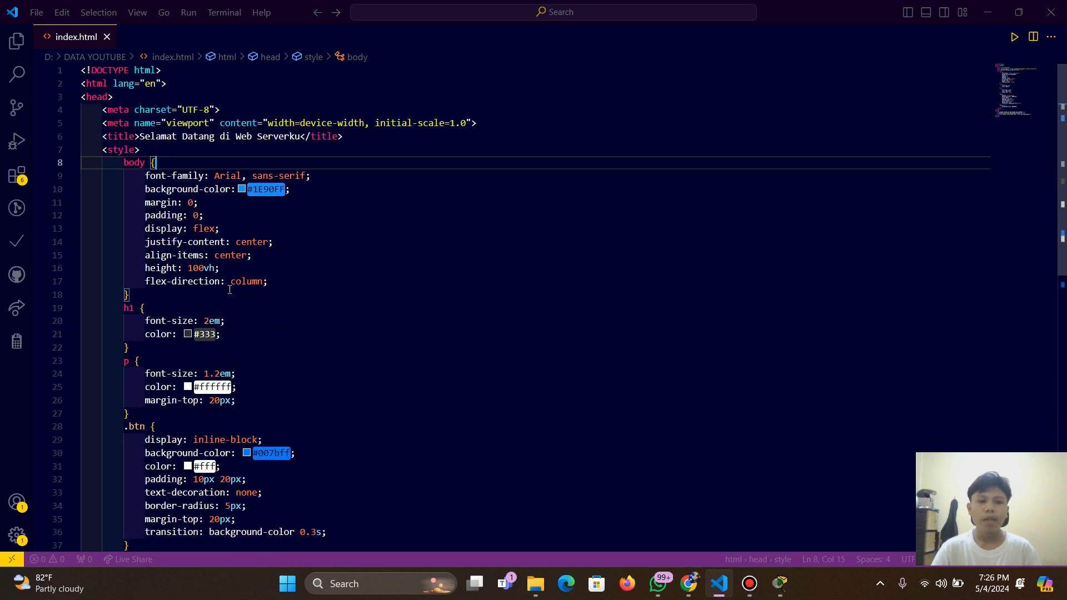
{"action": "left_click", "coordinate": [310, 314]}
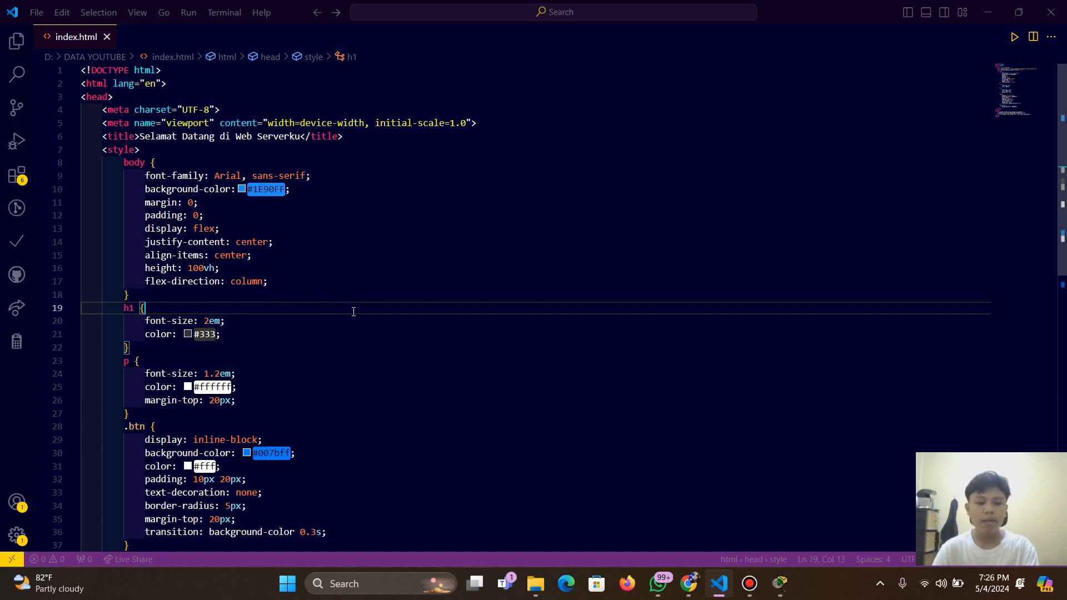
{"action": "scroll", "coordinate": [353, 311], "scroll_direction": "down", "scroll_amount": 5}
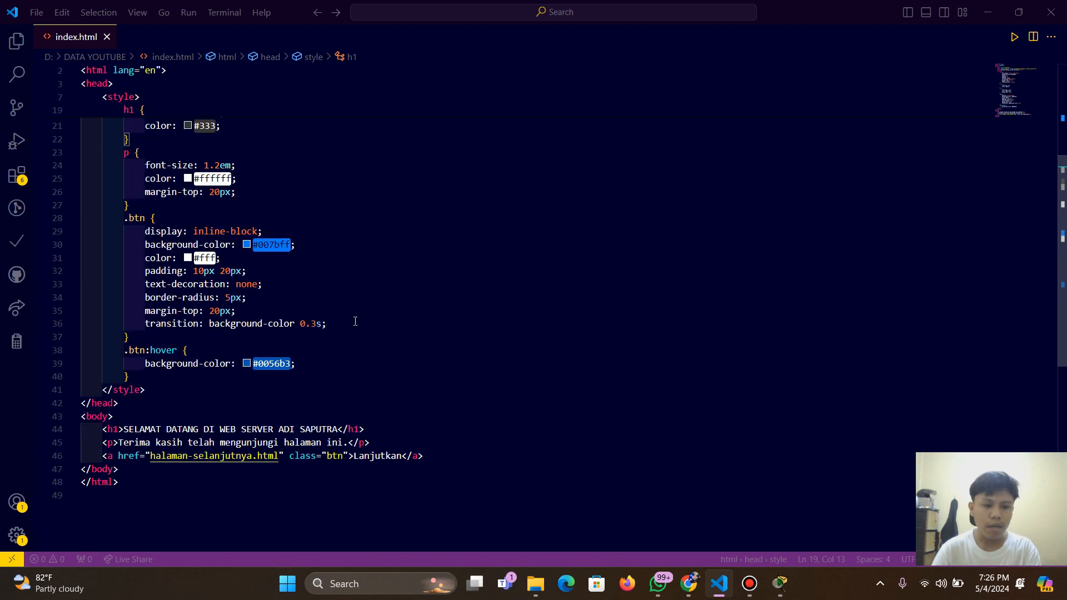
{"action": "scroll", "coordinate": [395, 370], "scroll_direction": "up", "scroll_amount": 5}
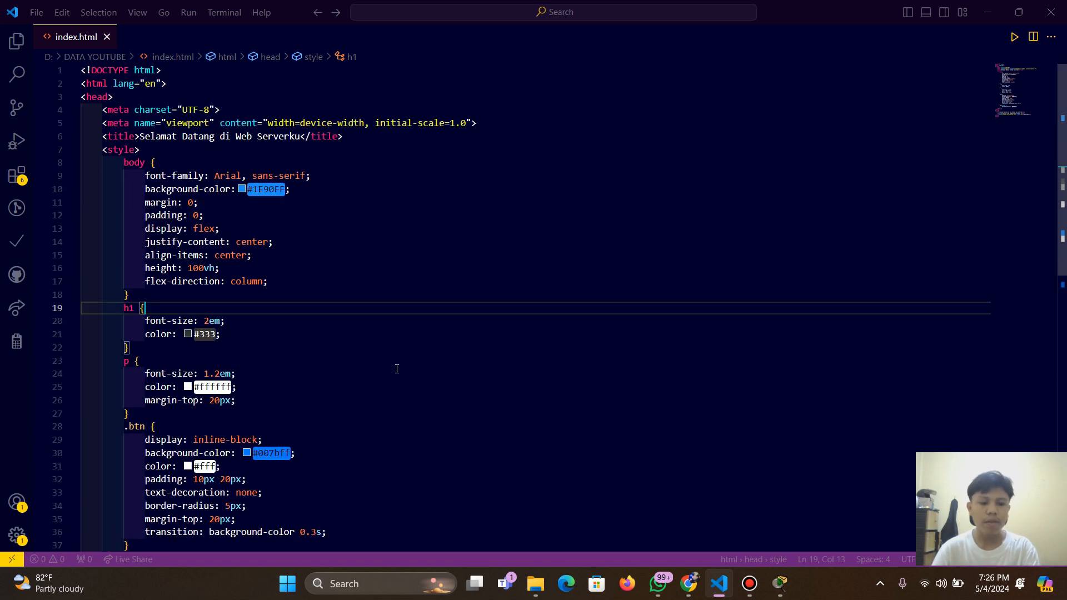
{"action": "key", "text": "ctrl+a"}
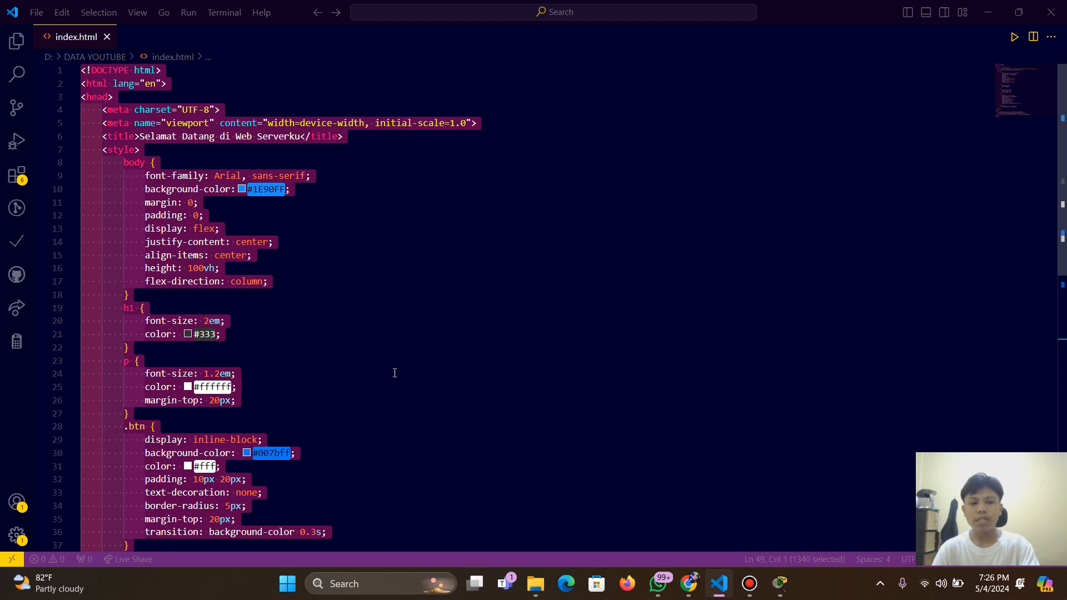
Switch back to Server0's window and paste the copied page code into the empty index.html file
{"action": "mouse_move", "coordinate": [780, 583]}
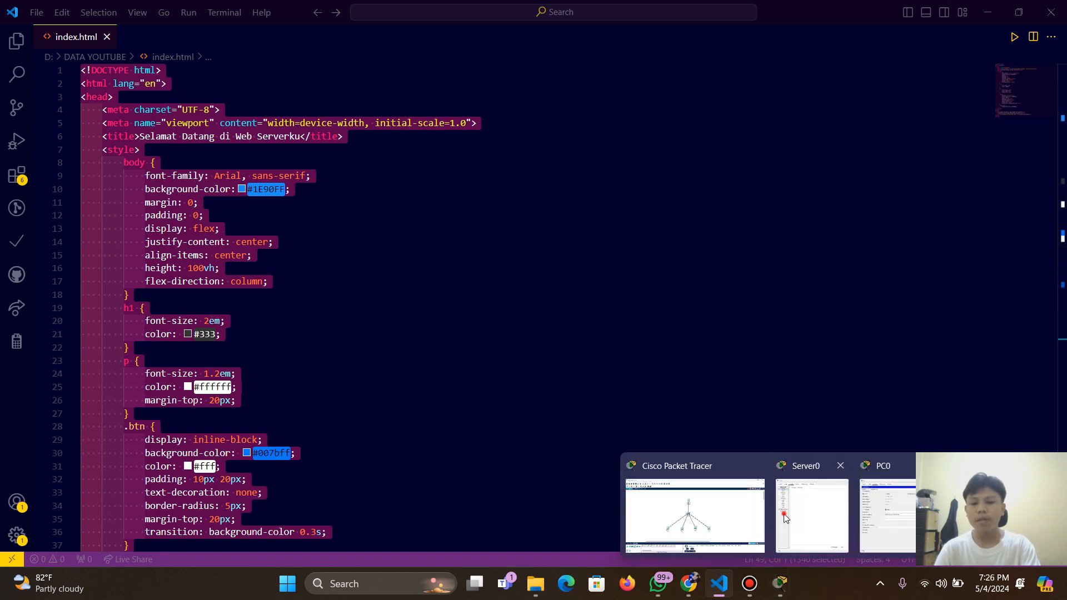
{"action": "left_click", "coordinate": [800, 514]}
{"action": "left_click", "coordinate": [484, 152]}
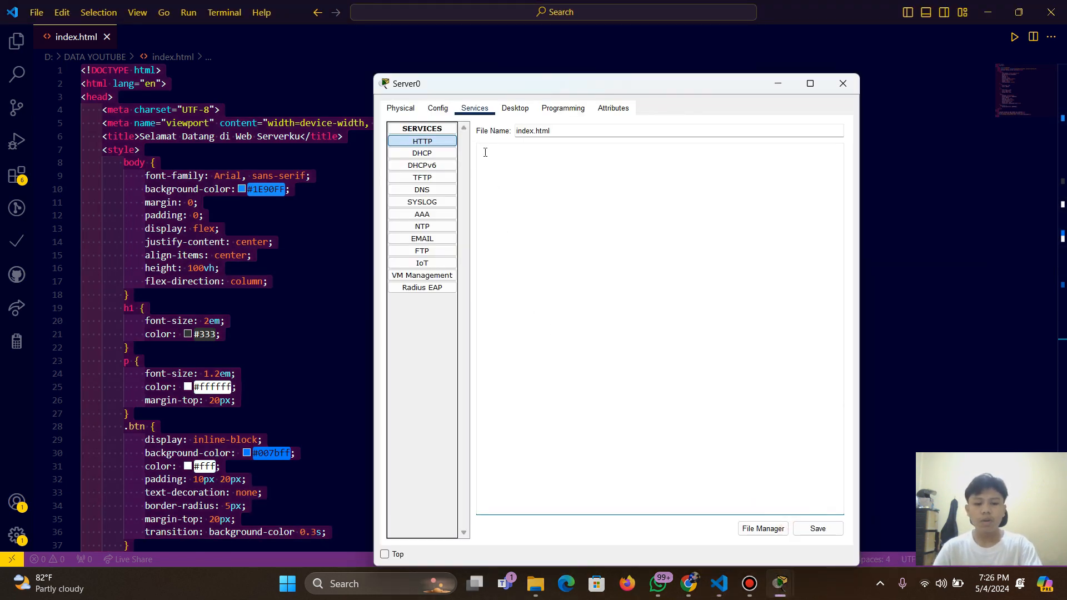
{"action": "type", "text": "<!DOCTYPE html> <html lang=\"en\"> <head>     <meta charset=\"UTF-8\">     <meta name=\"viewport\" content=\"width=device-width, initial-scale=1.0\">     <title>Selamat Datang di Web Serverku</title>     <style>         body {             font-family: Arial, sans-serif;             background-color:#1E90FF;             margin: 0;             padding: 0;             display: flex;             justify-content: center;             align-items: center;             height: 100vh;             flex-direction: column;         }         h1 {             font-size: 2em;             color: #333;         }         p {             font-size: 1.2em;             color: #ffffff;             margin-top: 20px;         }         .btn {             display: inline-block;             background-color: #007bff;             color: #fff;             padding: 10px 20px;             text-decoration: none;             border-radius: 5px;             margin-top: 20px;             transition: background-color 0.3s;         }         .btn:hover {             background-color: #0056b3;         }     </style> </head> <body>     <h1>SELAMAT DATANG DI WEB SERVER ADI SAPUTRA</h1>     <p>Terima kasih telah mengunjungi halaman ini.</p>     <a href=\"halaman-selanjutnya.html\" class=\"btn\">Lanjutkan</a> </body> </html>"}
Check the pasted code through to its end and save index.html, overwriting the existing file of the same name
{"action": "scroll", "coordinate": [604, 288], "scroll_direction": "up", "scroll_amount": 3}
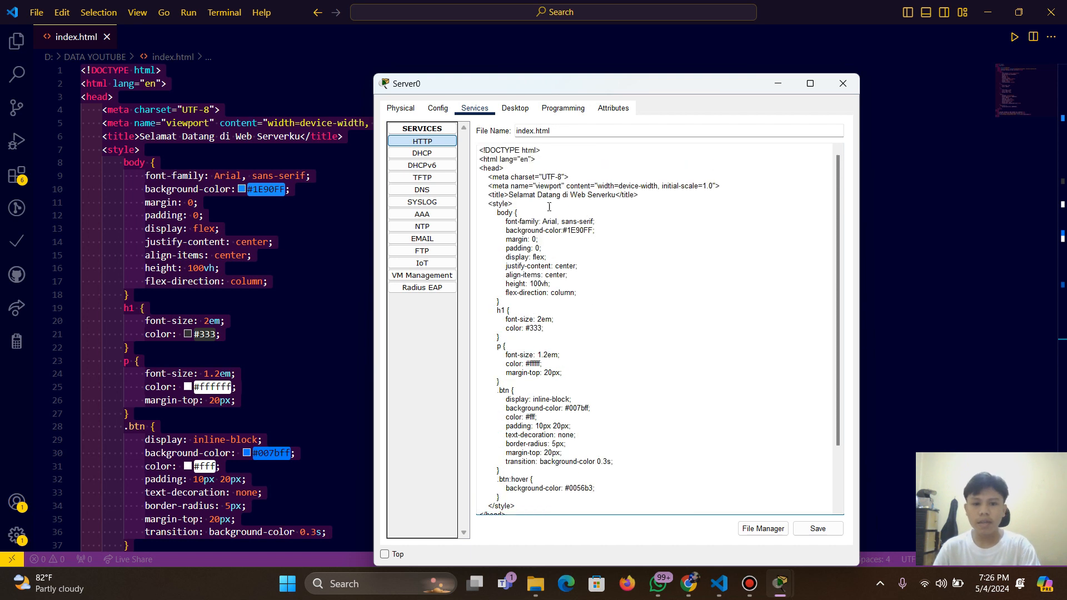
{"action": "scroll", "coordinate": [605, 283], "scroll_direction": "down", "scroll_amount": 2}
{"action": "scroll", "coordinate": [605, 283], "scroll_direction": "down", "scroll_amount": 1}
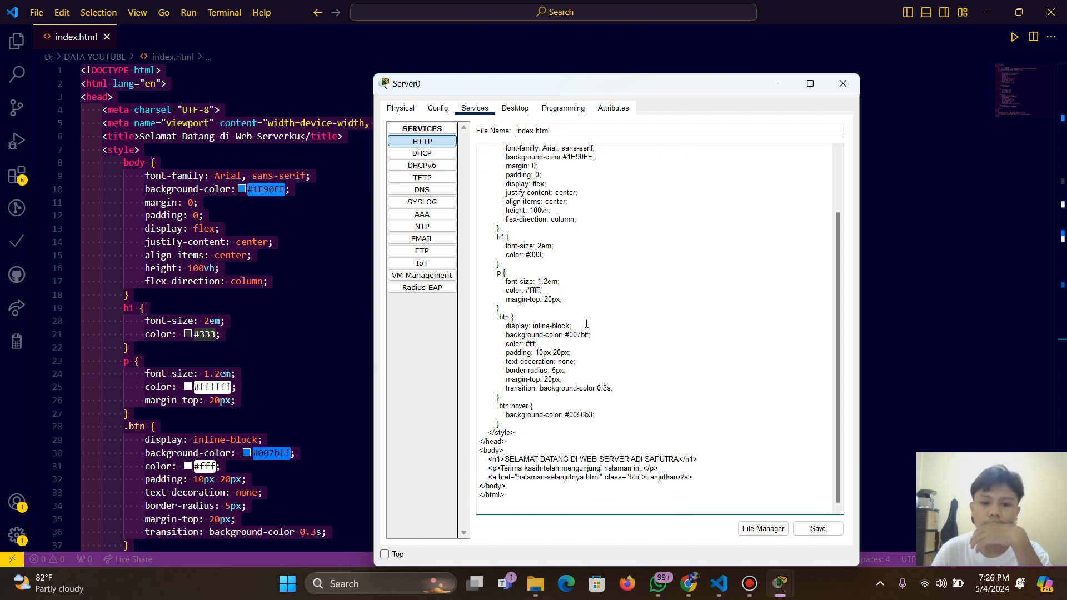
{"action": "scroll", "coordinate": [580, 422], "scroll_direction": "up", "scroll_amount": 3}
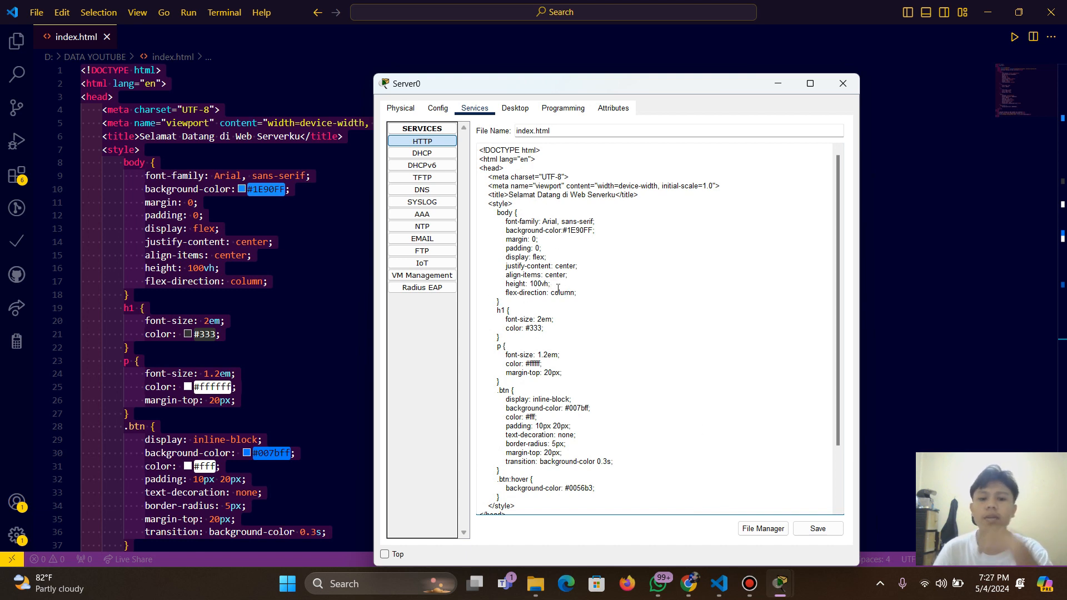
{"action": "scroll", "coordinate": [562, 312], "scroll_direction": "down", "scroll_amount": 2}
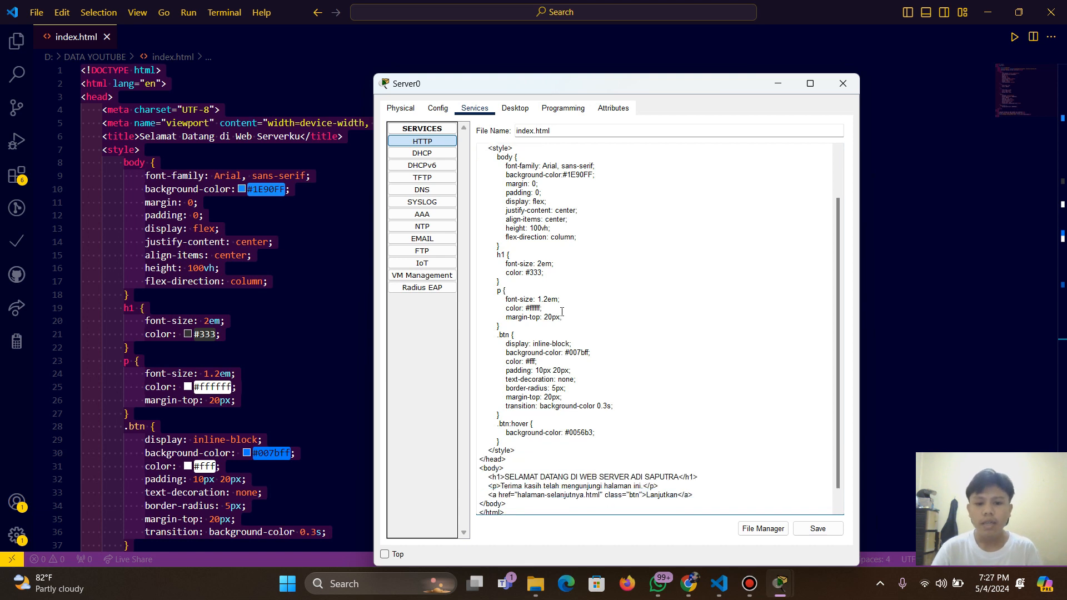
{"action": "scroll", "coordinate": [580, 315], "scroll_direction": "down", "scroll_amount": 1}
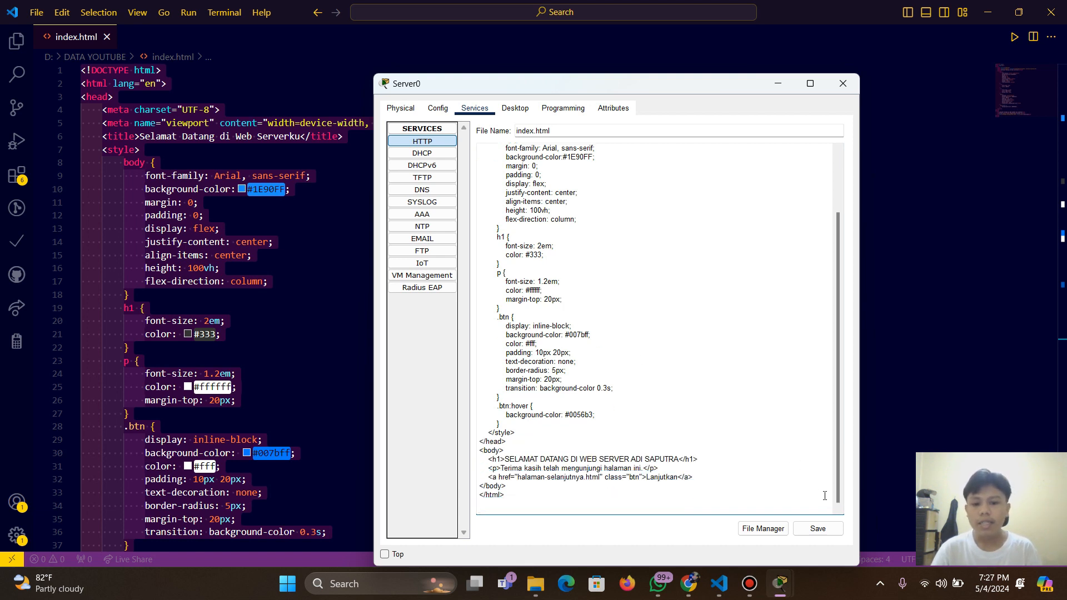
{"action": "left_click", "coordinate": [817, 530]}
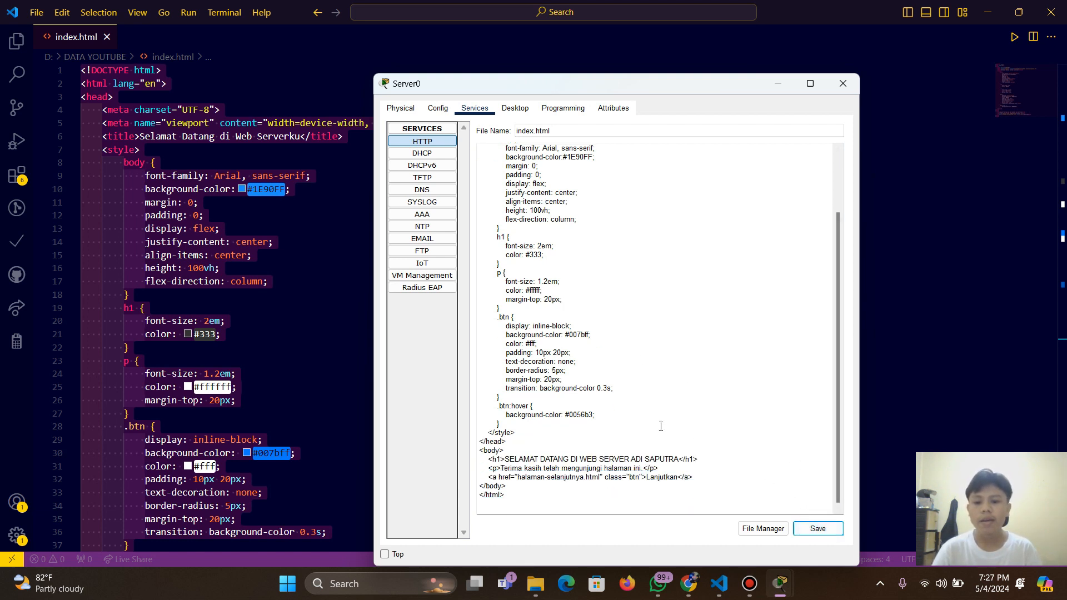
{"action": "left_click", "coordinate": [816, 529]}
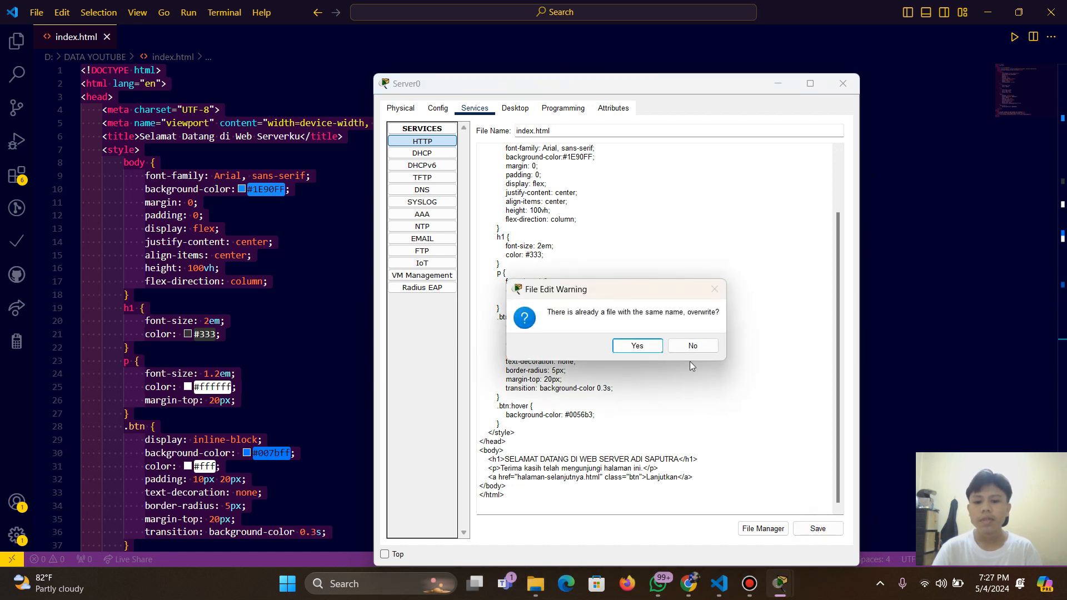
{"action": "left_click", "coordinate": [637, 346]}
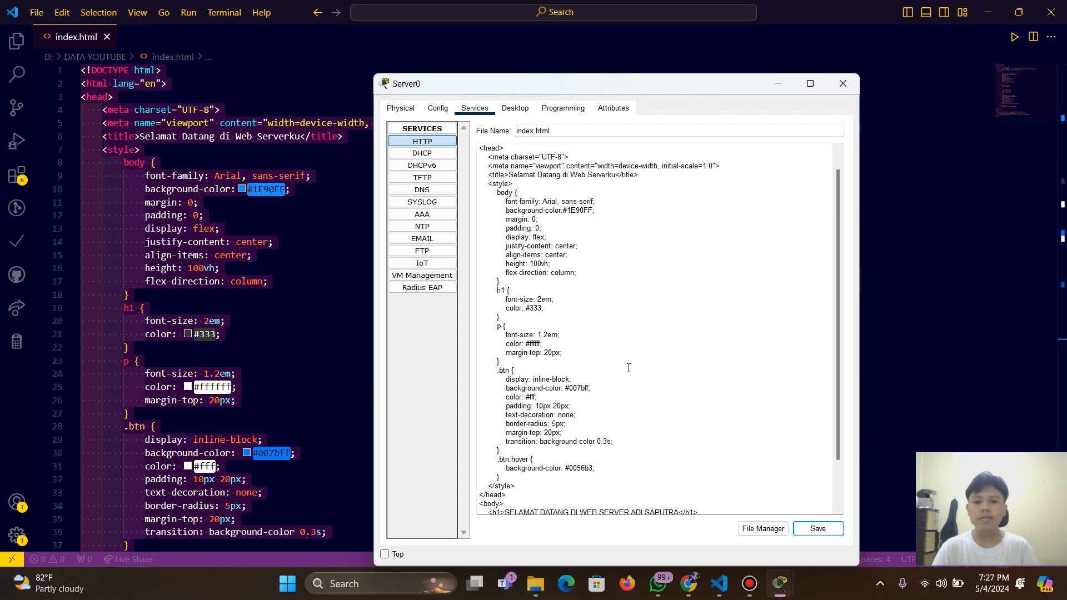
Minimize Visual Studio Code, keep Server0's window always on top, and move and shrink it so the network topology is uncovered
{"action": "left_click", "coordinate": [987, 12]}
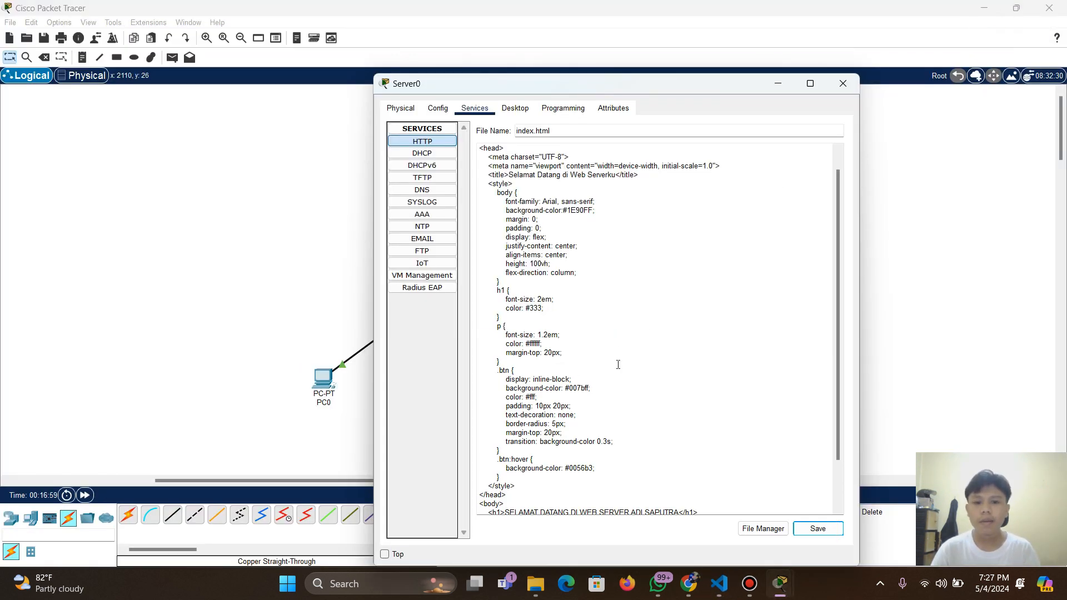
{"action": "left_click", "coordinate": [384, 554]}
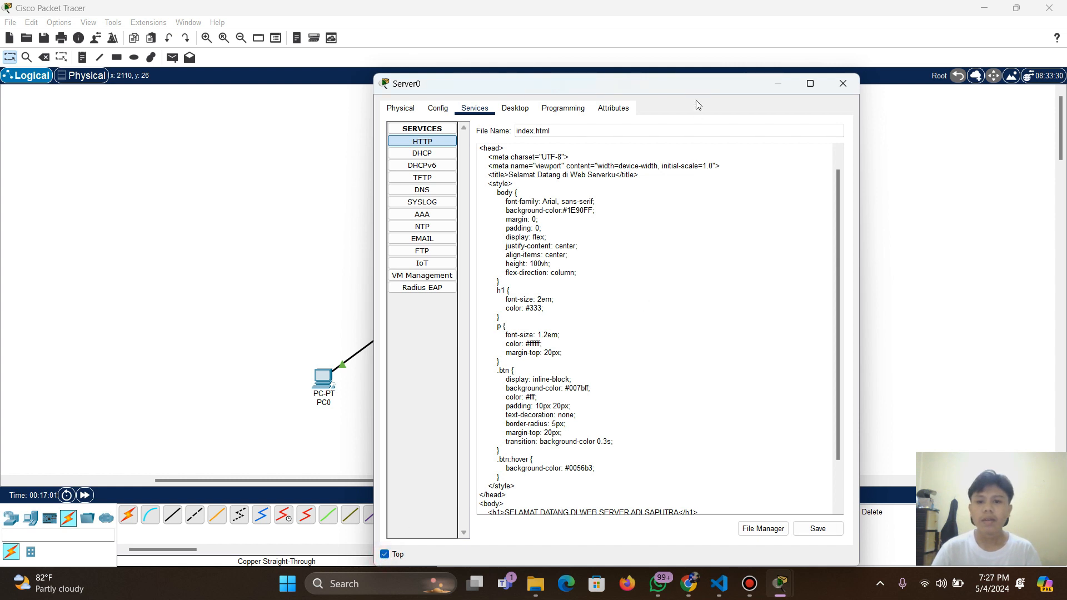
{"action": "left_click_drag", "start_coordinate": [695, 83], "coordinate": [347, 52]}
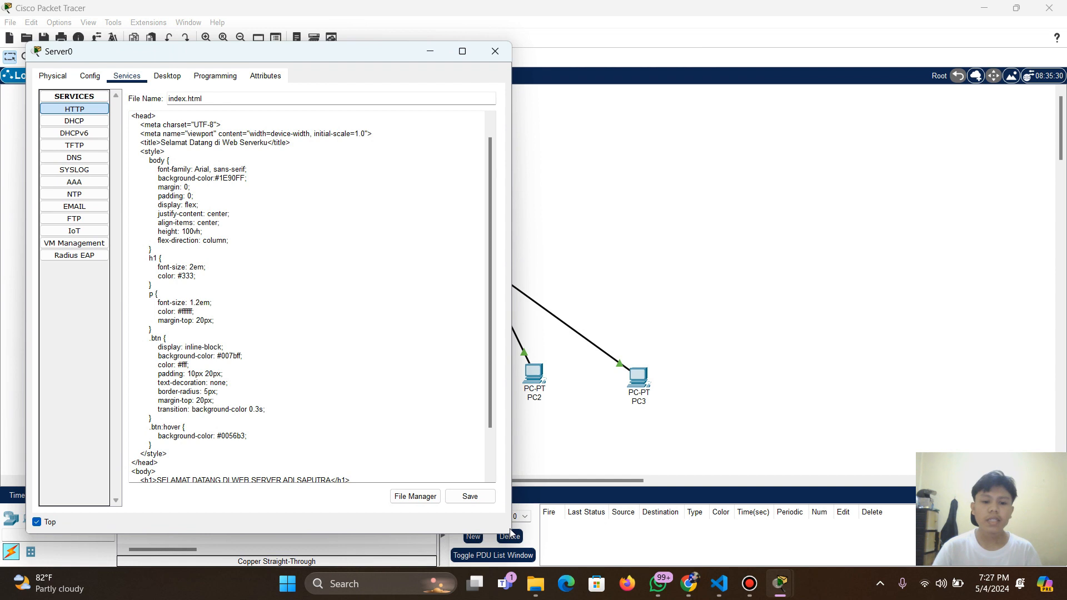
{"action": "left_click_drag", "start_coordinate": [504, 535], "coordinate": [367, 434]}
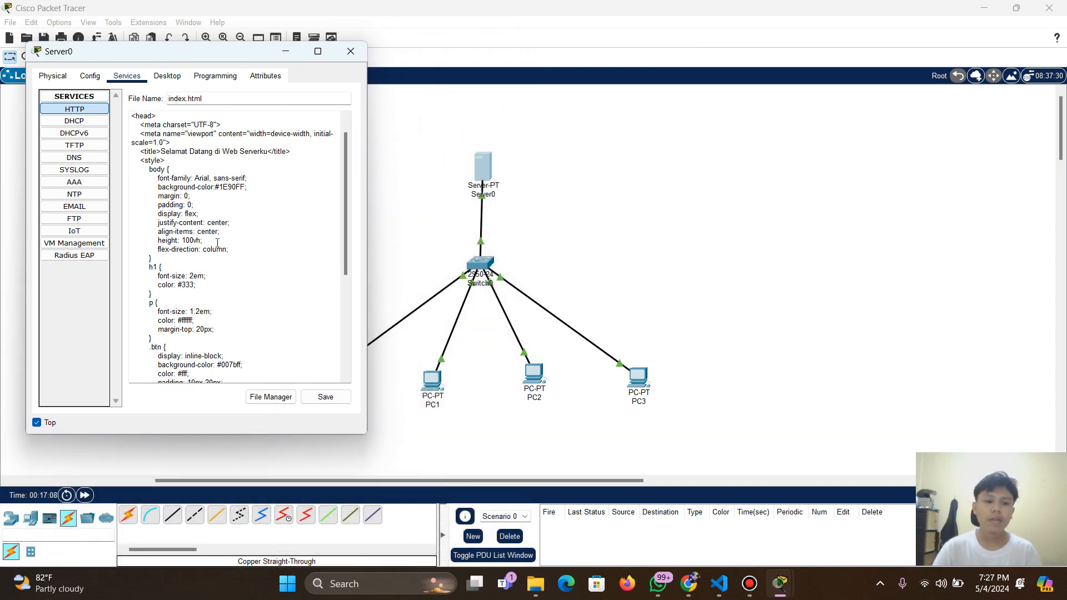
{"action": "scroll", "coordinate": [217, 243], "scroll_direction": "down", "scroll_amount": 7}
{"action": "scroll", "coordinate": [237, 291], "scroll_direction": "up", "scroll_amount": 9}
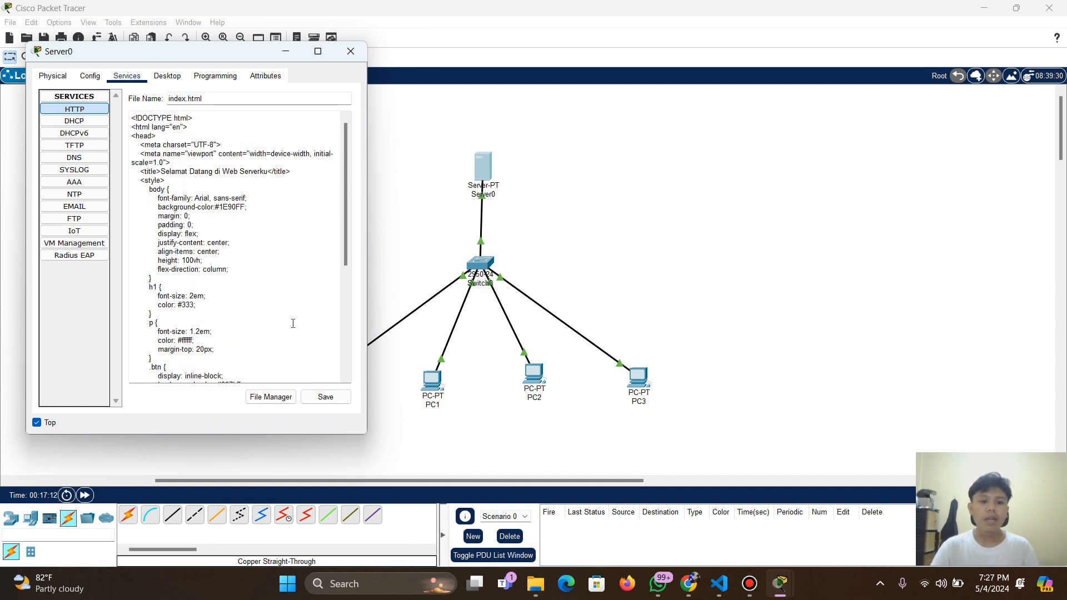
Open PC0, close its IP Configuration, and launch its Web Browser with the window placed clear of Server0's window
{"action": "left_click_drag", "start_coordinate": [482, 479], "coordinate": [429, 479]}
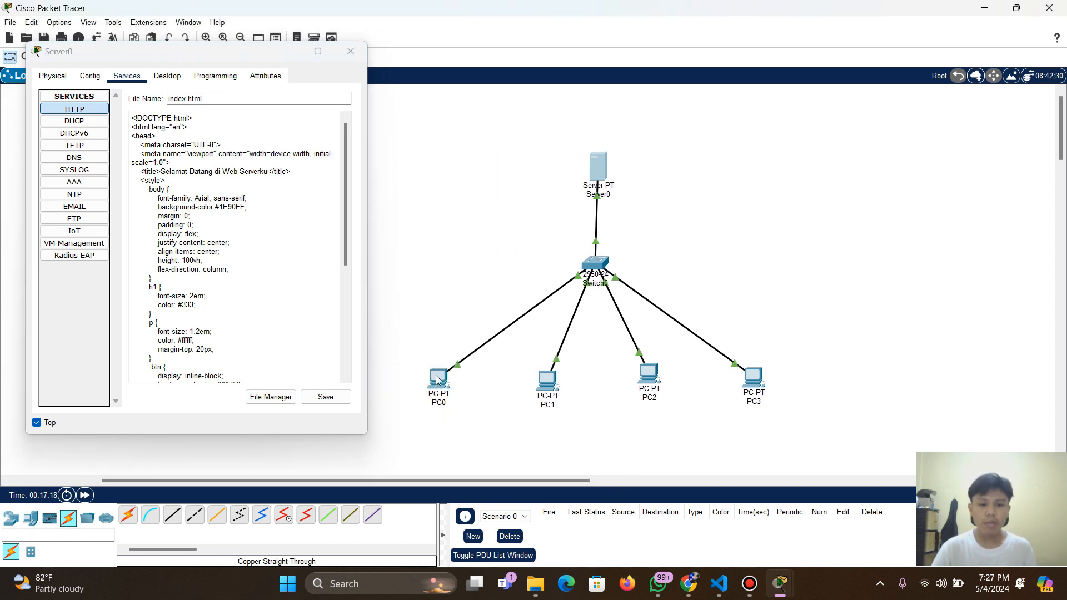
{"action": "left_click", "coordinate": [436, 375]}
{"action": "left_click", "coordinate": [401, 108]}
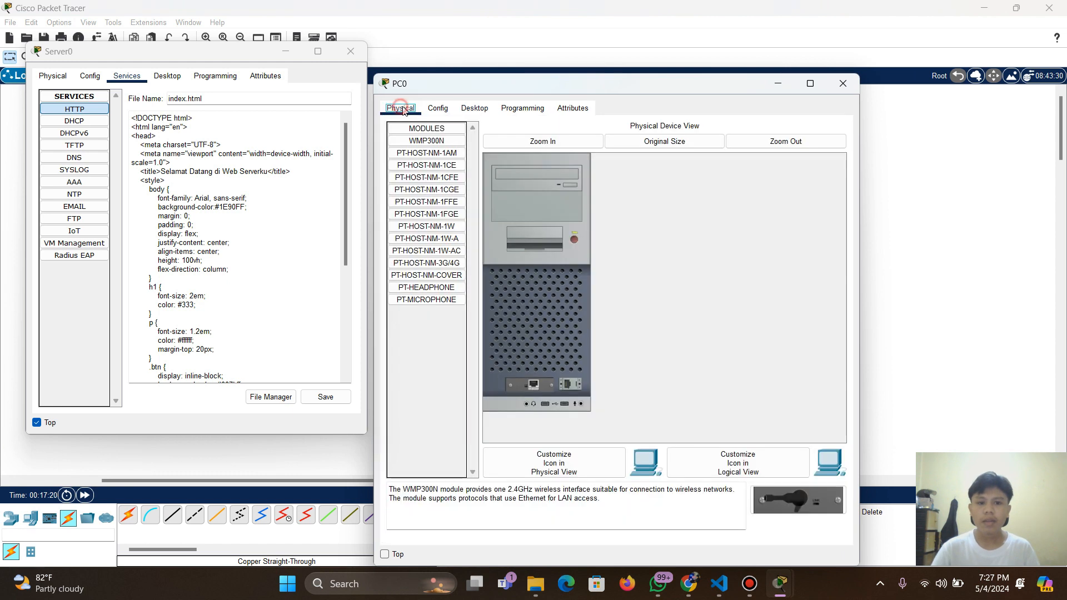
{"action": "left_click", "coordinate": [475, 108]}
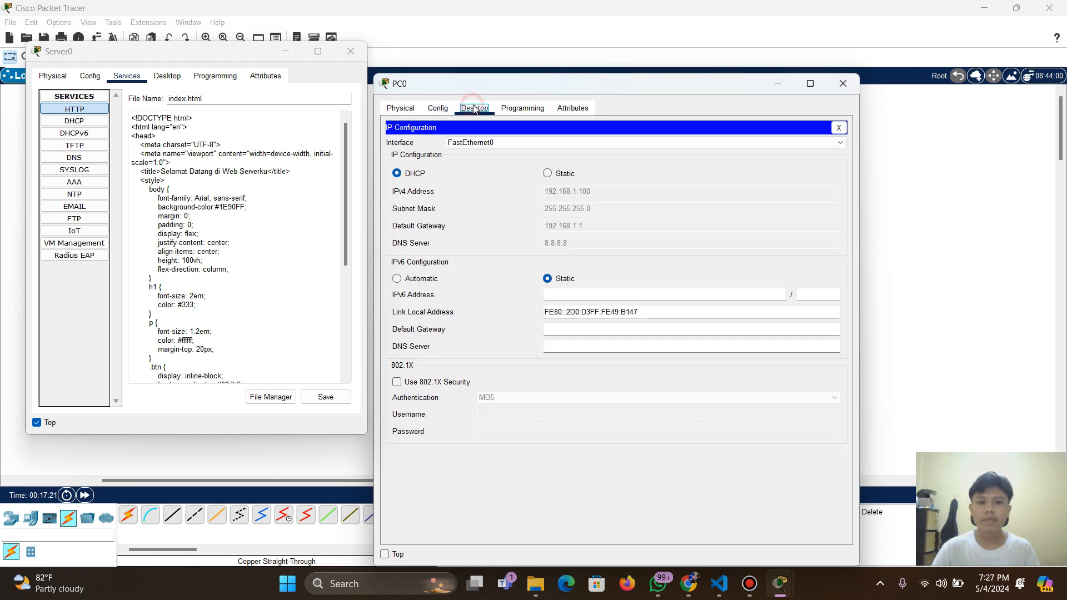
{"action": "left_click", "coordinate": [836, 130]}
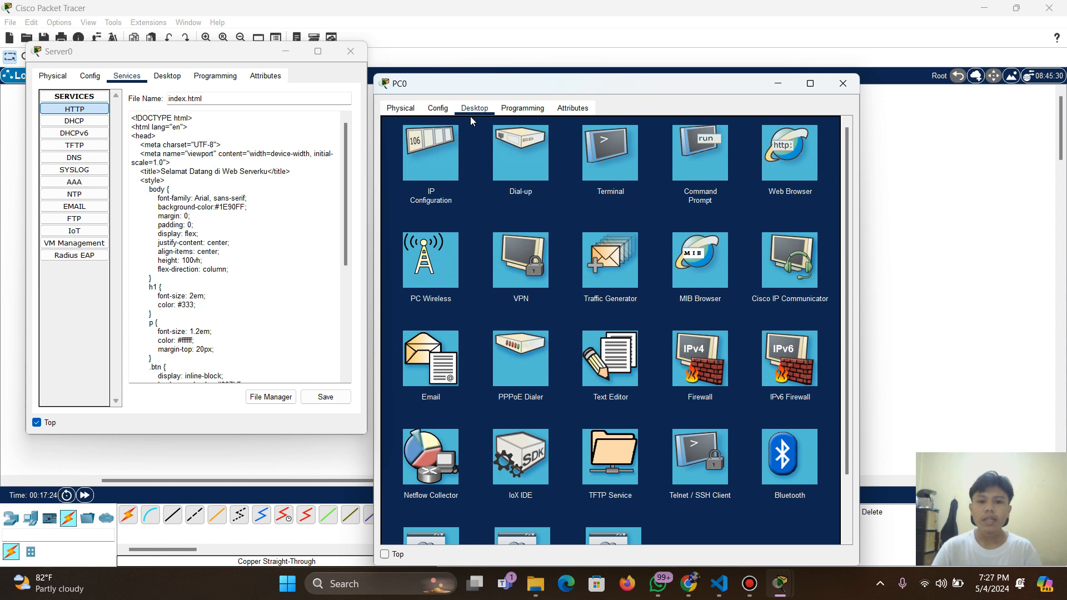
{"action": "left_click_drag", "start_coordinate": [637, 83], "coordinate": [681, 80]}
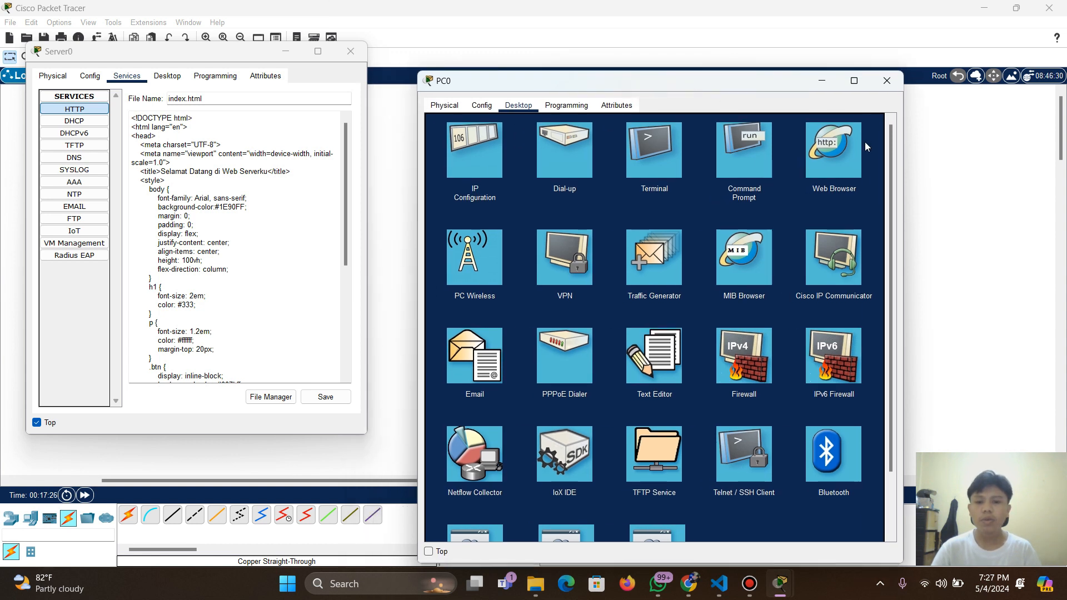
{"action": "left_click", "coordinate": [835, 161]}
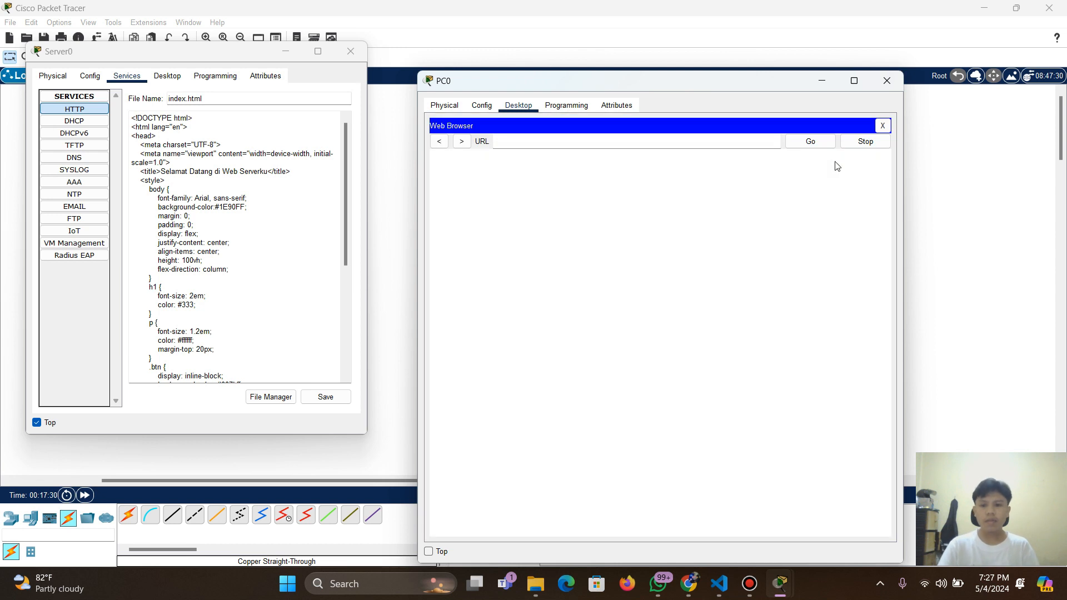
Look up Server0's IPv4 address and load 192.168.1.10 in PC0's Web Browser
{"action": "left_click", "coordinate": [515, 140]}
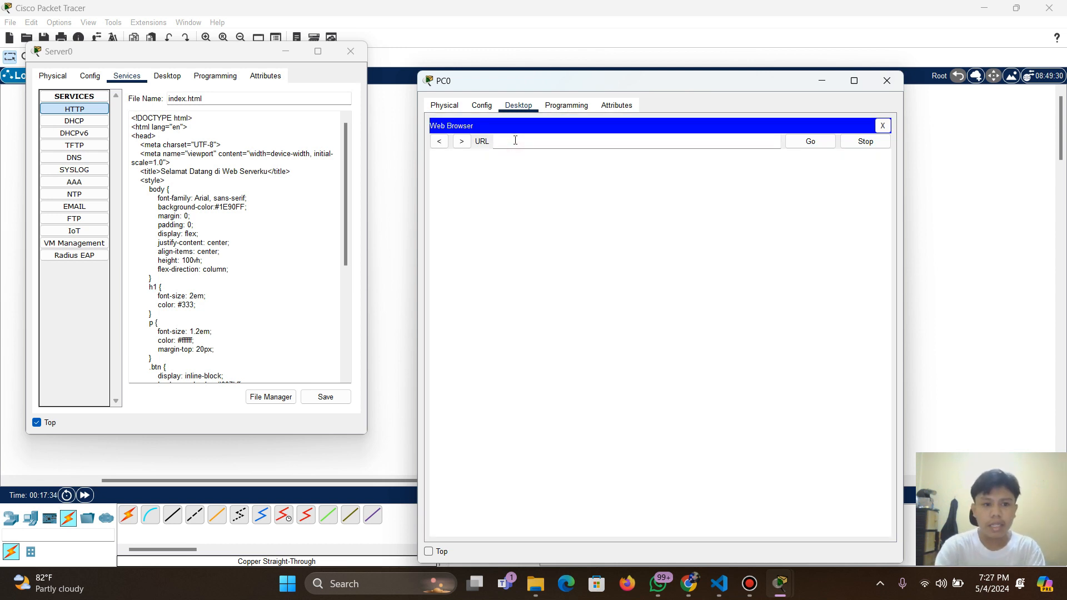
{"action": "left_click", "coordinate": [173, 77]}
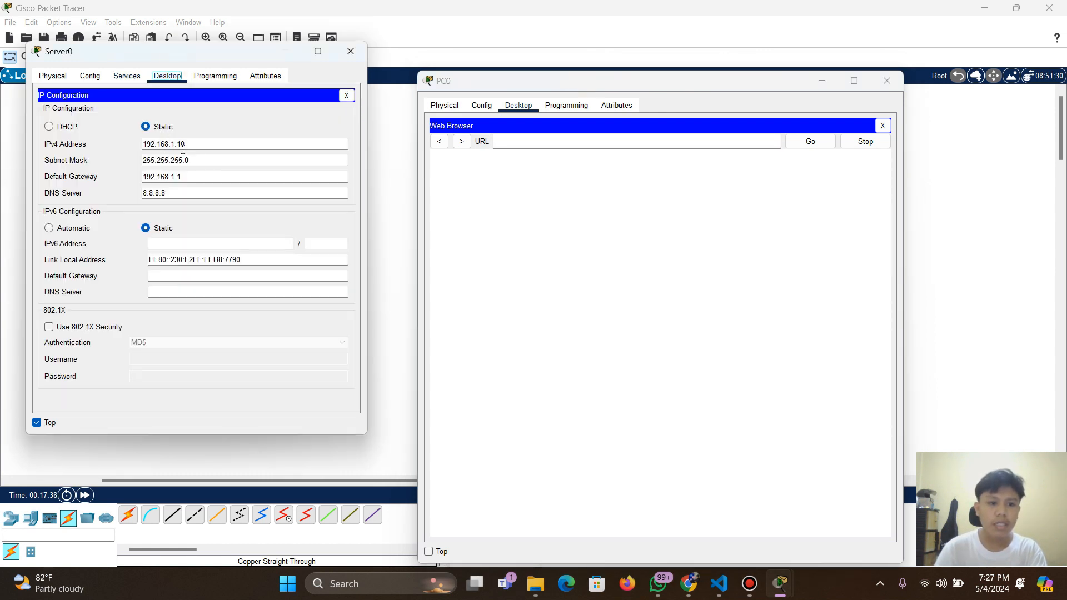
{"action": "left_click", "coordinate": [507, 144]}
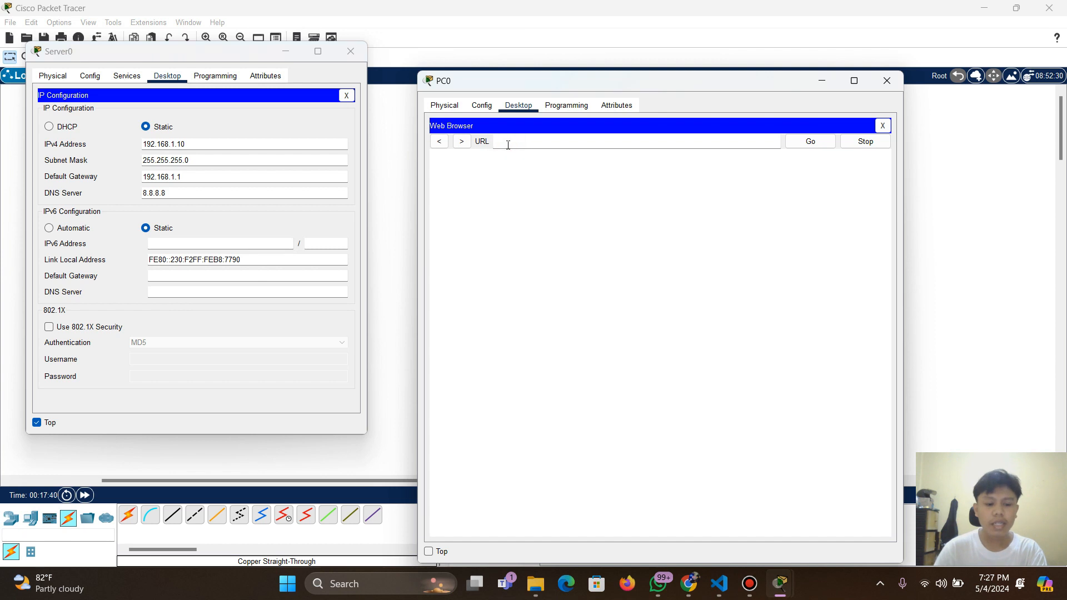
{"action": "type", "text": "192.168.110"}
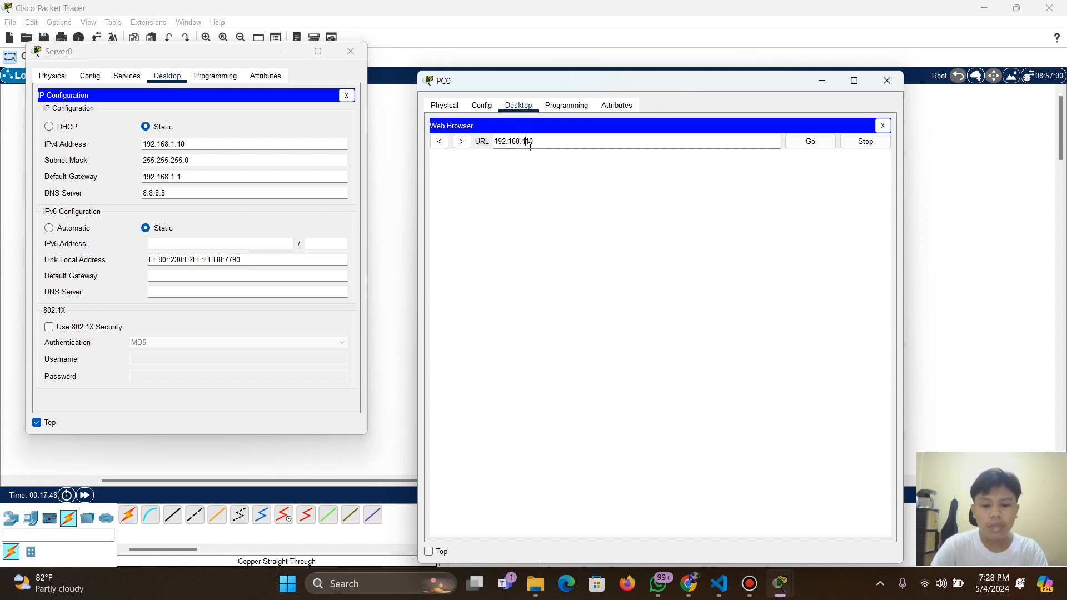
{"action": "left_click", "coordinate": [528, 143]}
{"action": "type", "text": ".1"}
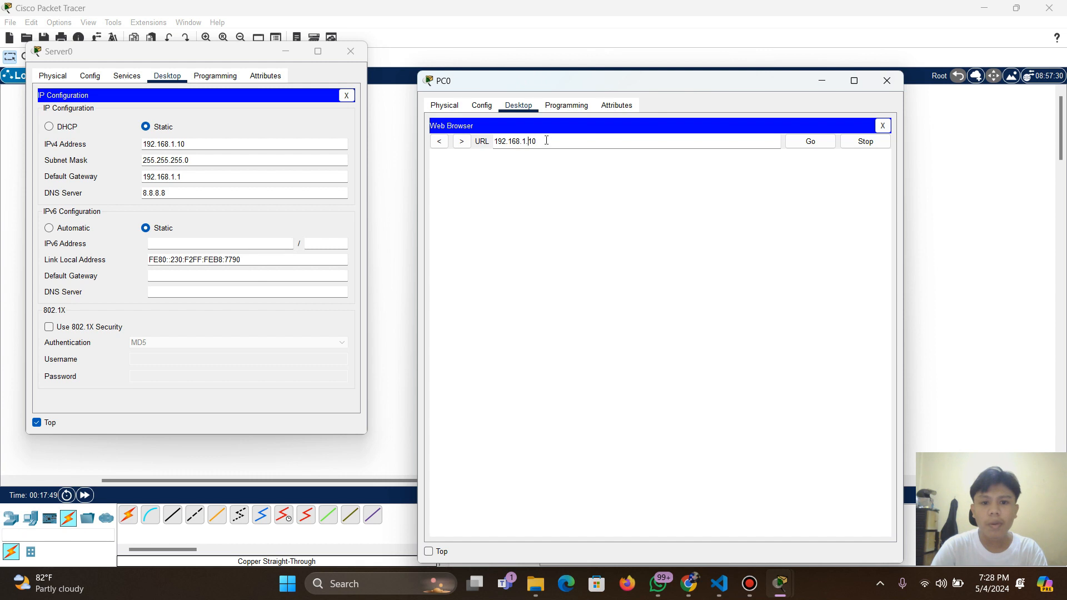
{"action": "left_click", "coordinate": [810, 143]}
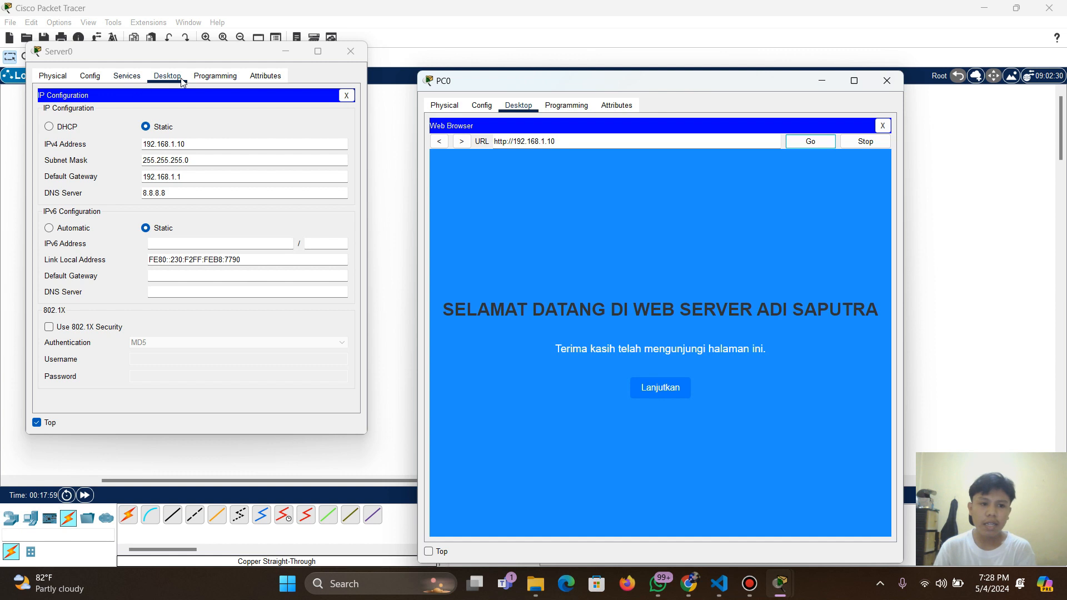
Review index.html in Server0's HTTP service beside PC0's loaded page, widening Server0's window and shifting PC0's clear of it, and close PC0
{"action": "left_click", "coordinate": [137, 81]}
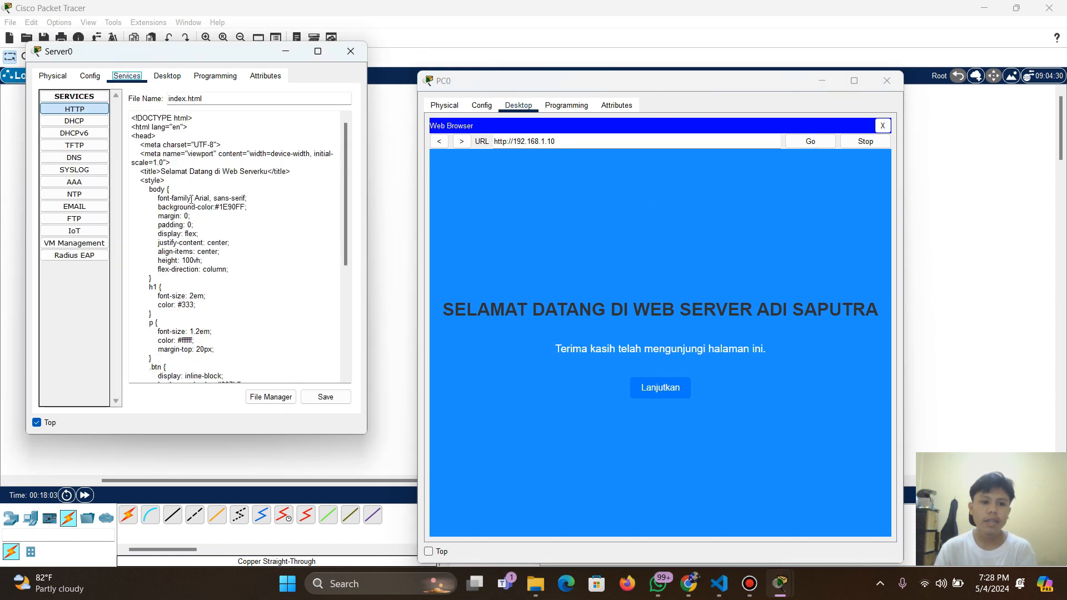
{"action": "scroll", "coordinate": [215, 207], "scroll_direction": "down", "scroll_amount": 7}
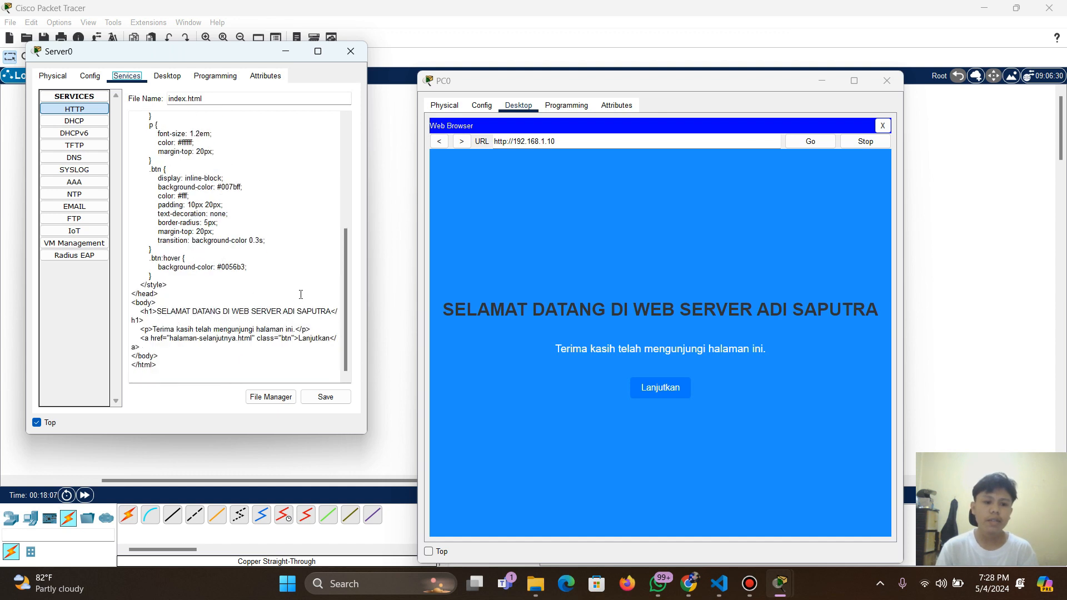
{"action": "left_click_drag", "start_coordinate": [366, 338], "coordinate": [422, 338]}
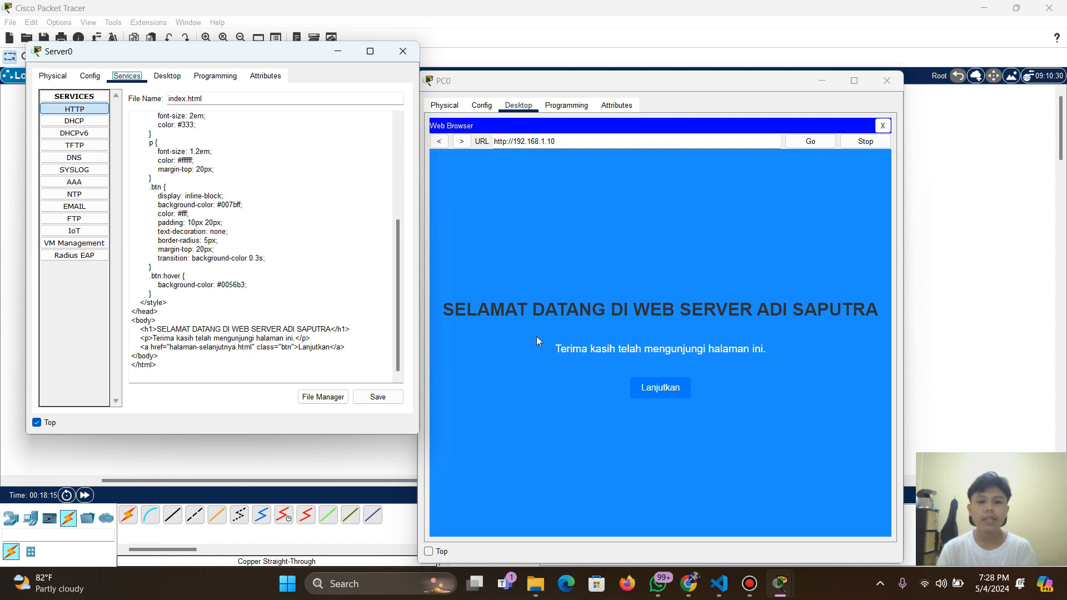
{"action": "left_click_drag", "start_coordinate": [677, 80], "coordinate": [714, 75]}
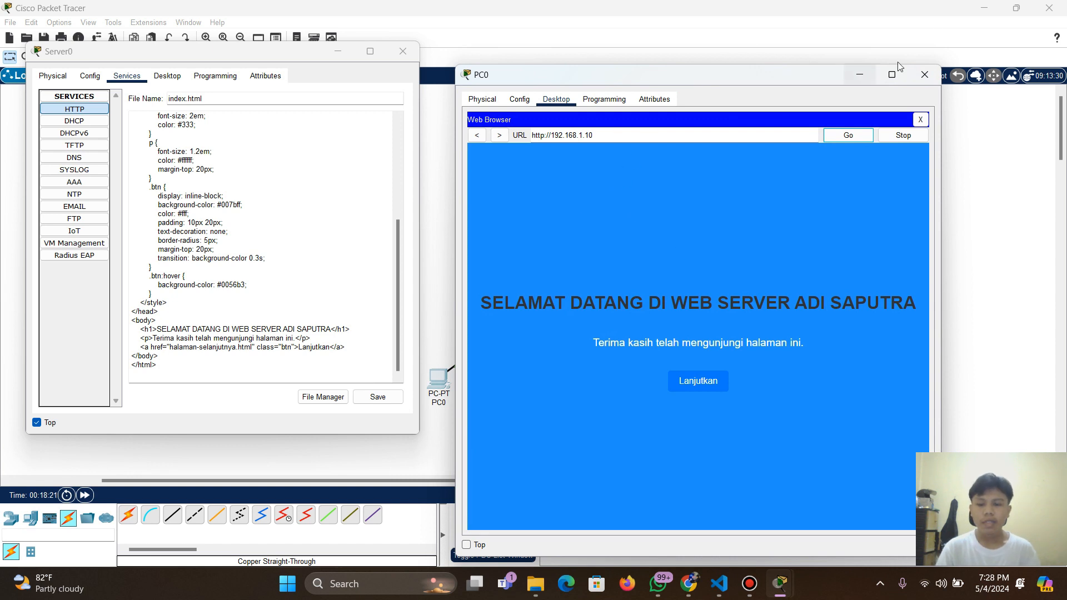
{"action": "left_click", "coordinate": [925, 75]}
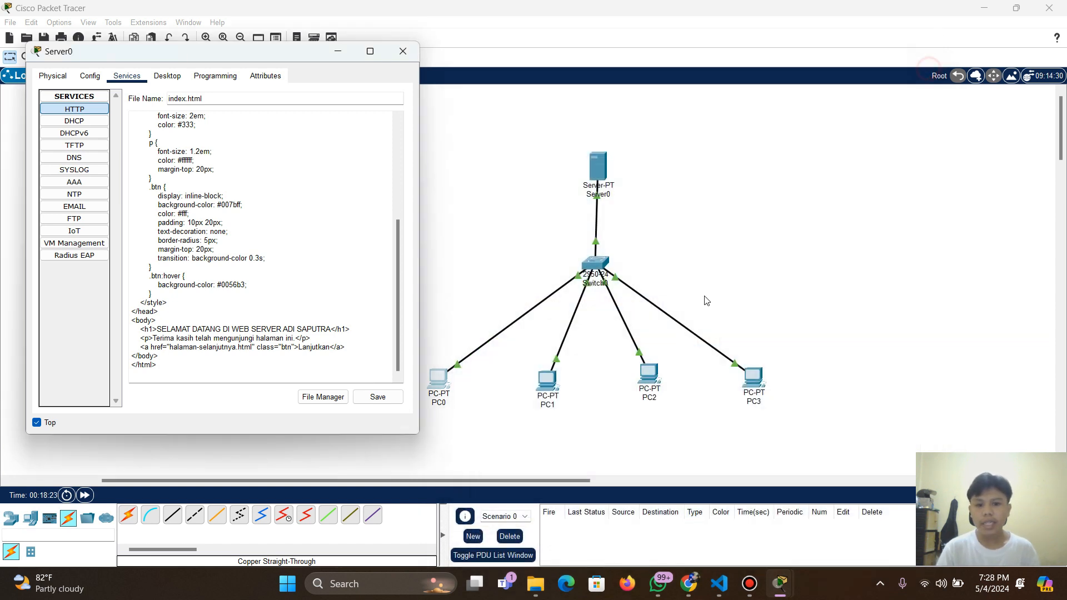
Open PC1, place its window clear of Server0's window, and launch its Web Browser
{"action": "left_click", "coordinate": [545, 379]}
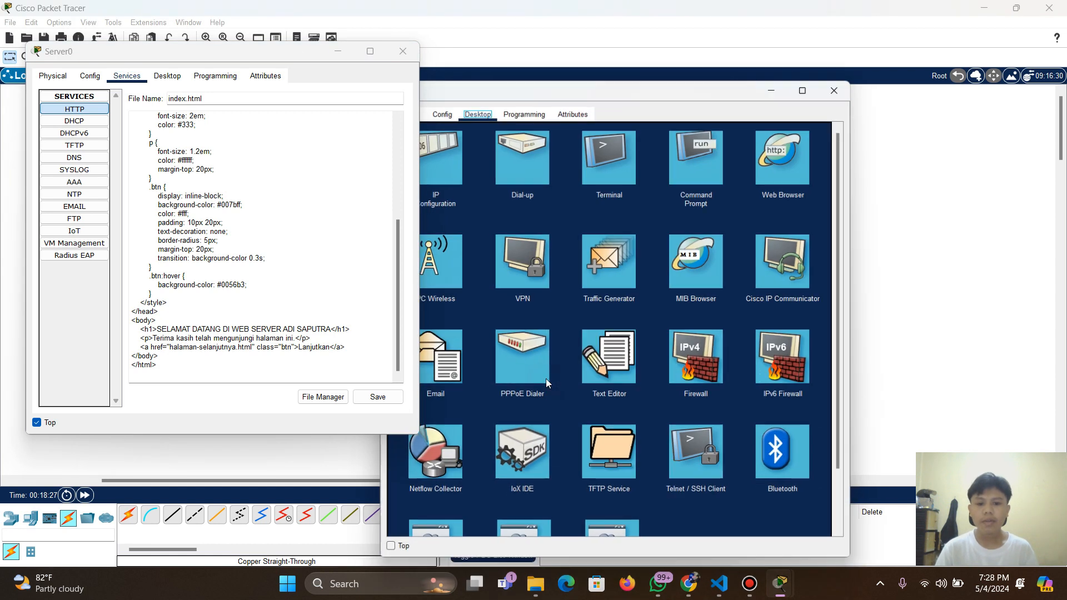
{"action": "left_click_drag", "start_coordinate": [682, 82], "coordinate": [734, 81]}
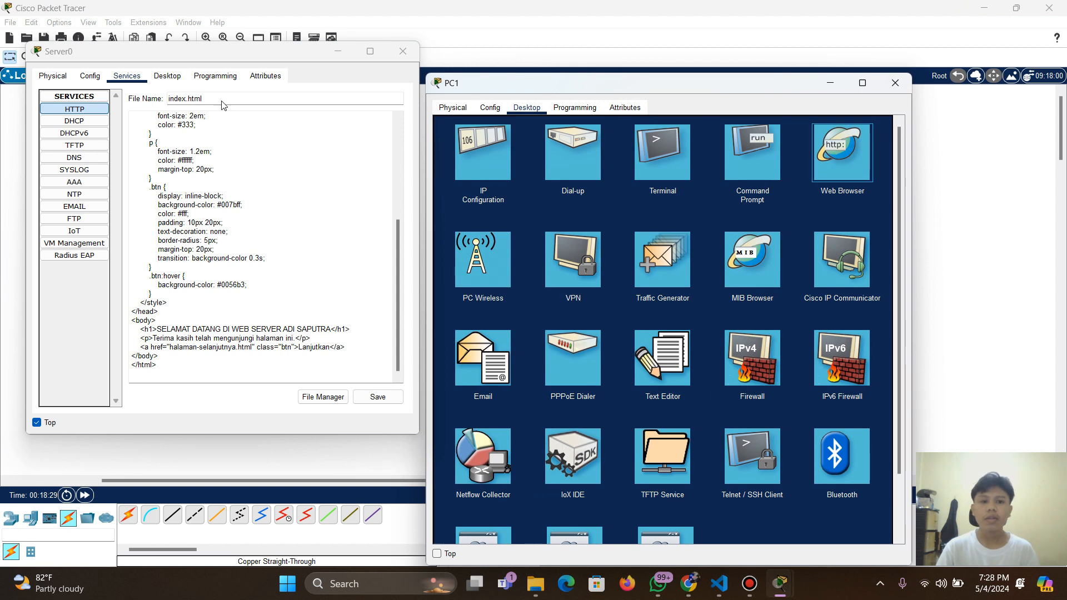
{"action": "left_click", "coordinate": [837, 151]}
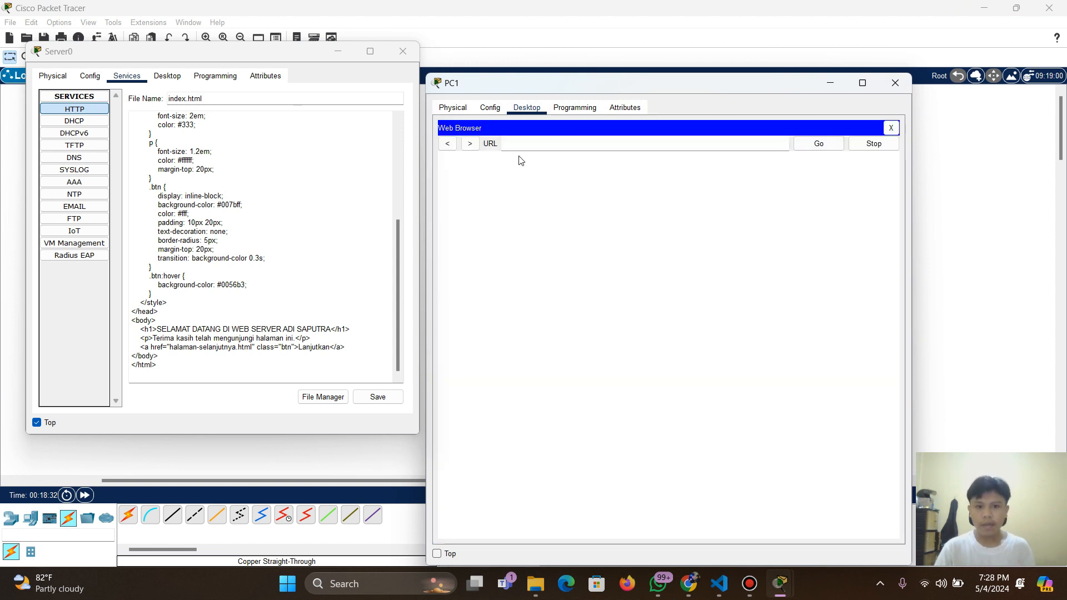
Look up Server0's IPv4 address, load 192.168.1.10 in PC1's Web Browser, and close PC1
{"action": "left_click", "coordinate": [167, 76]}
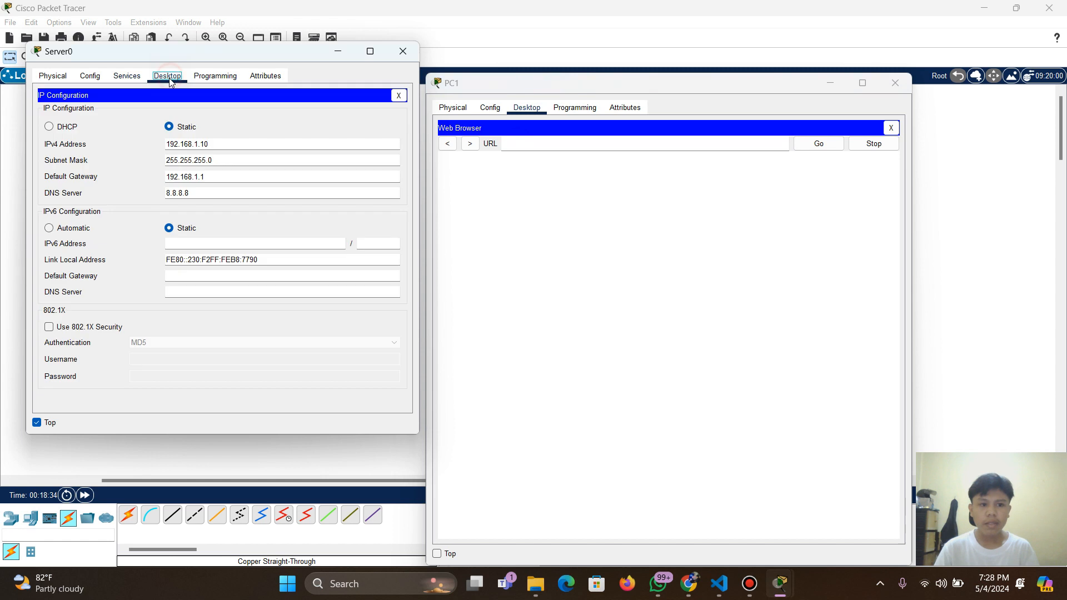
{"action": "left_click", "coordinate": [499, 144]}
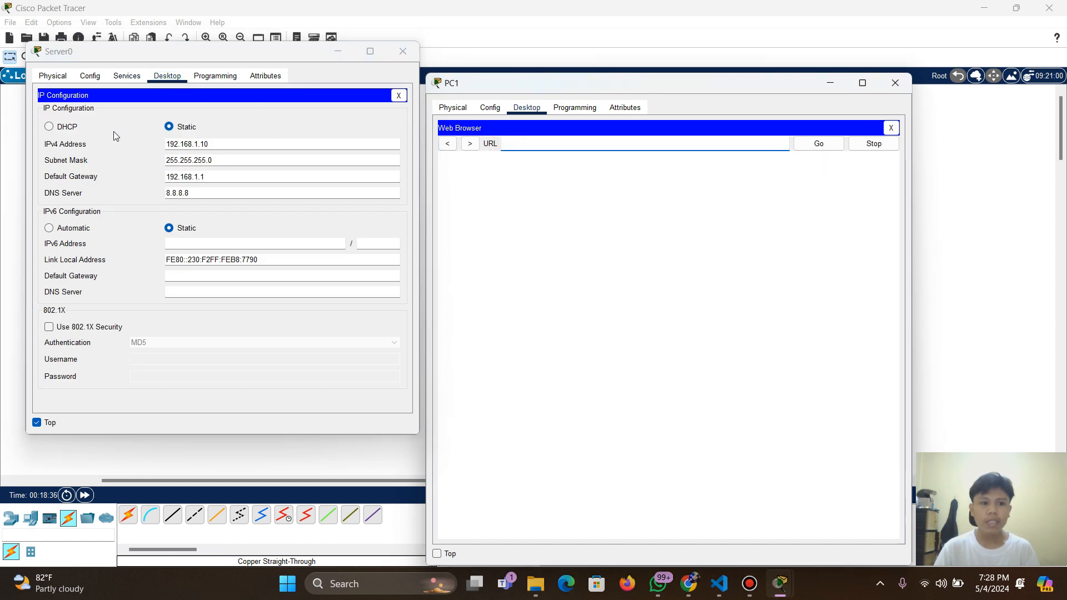
{"action": "left_click", "coordinate": [531, 142]}
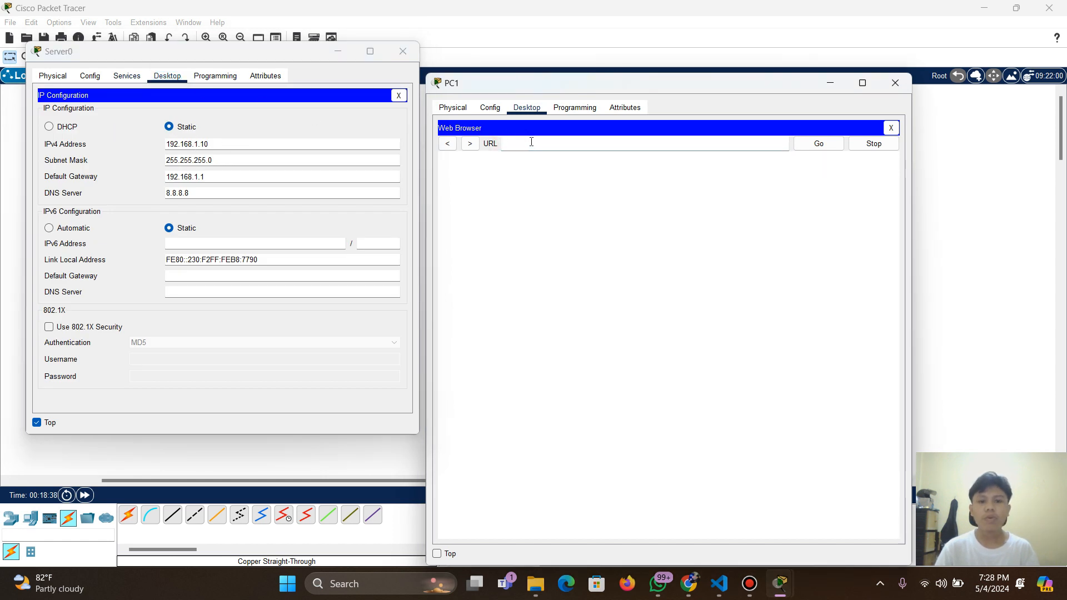
{"action": "type", "text": "192.168.1.10"}
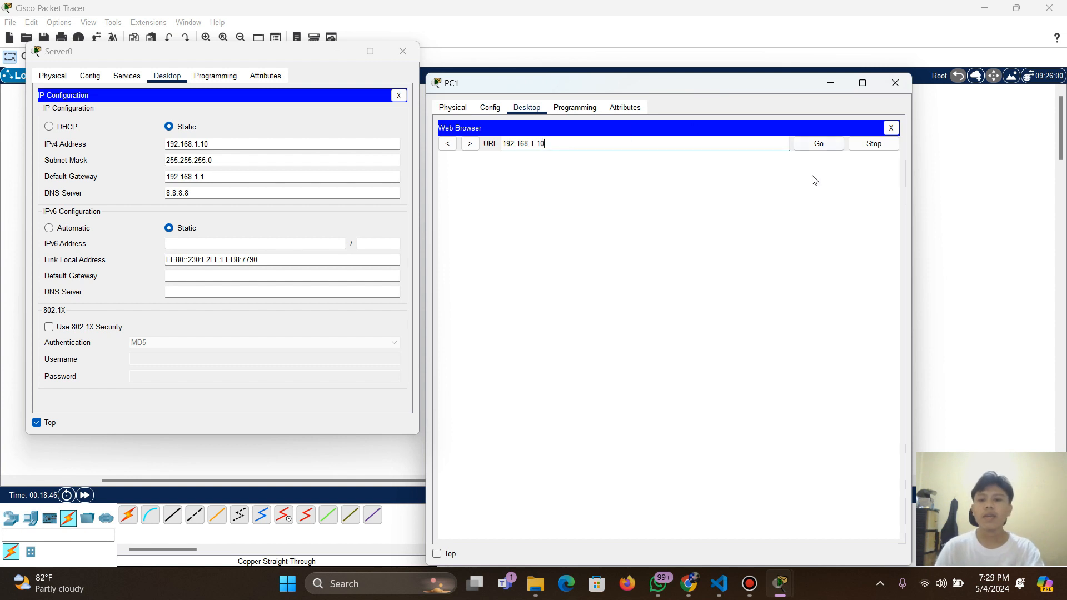
{"action": "left_click", "coordinate": [819, 146]}
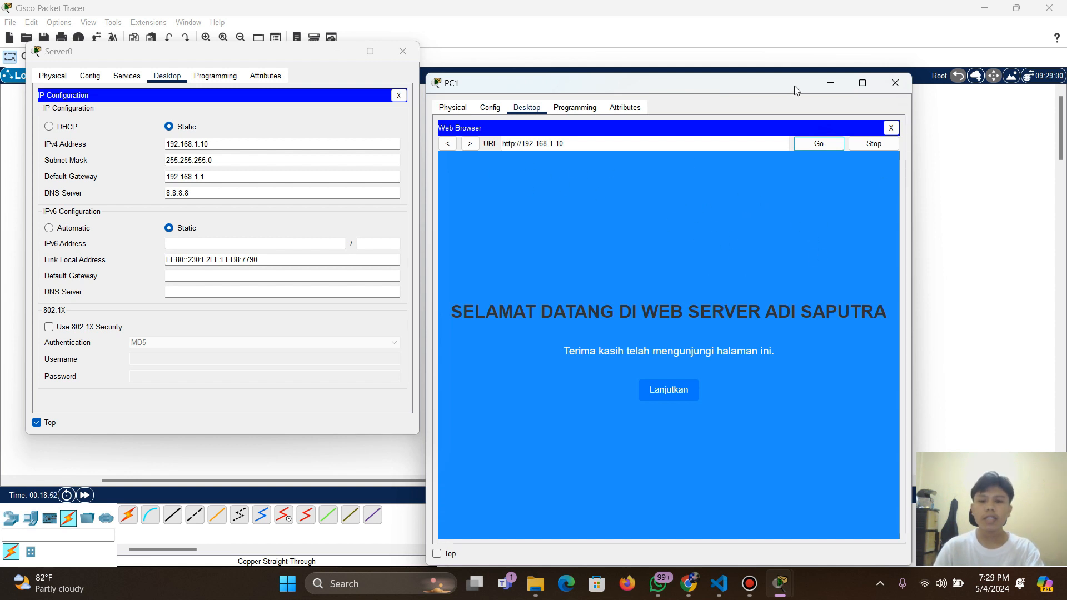
{"action": "left_click", "coordinate": [896, 83]}
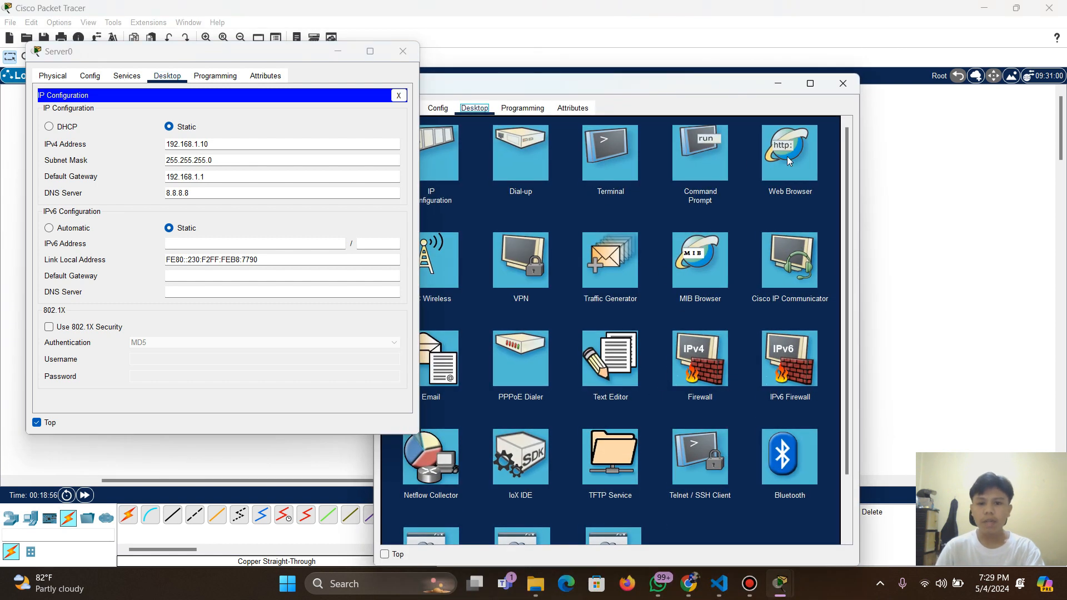
Launch PC2's Web Browser, place its window clear of Server0's window, and load 192.168.1.10
{"action": "left_click", "coordinate": [787, 155]}
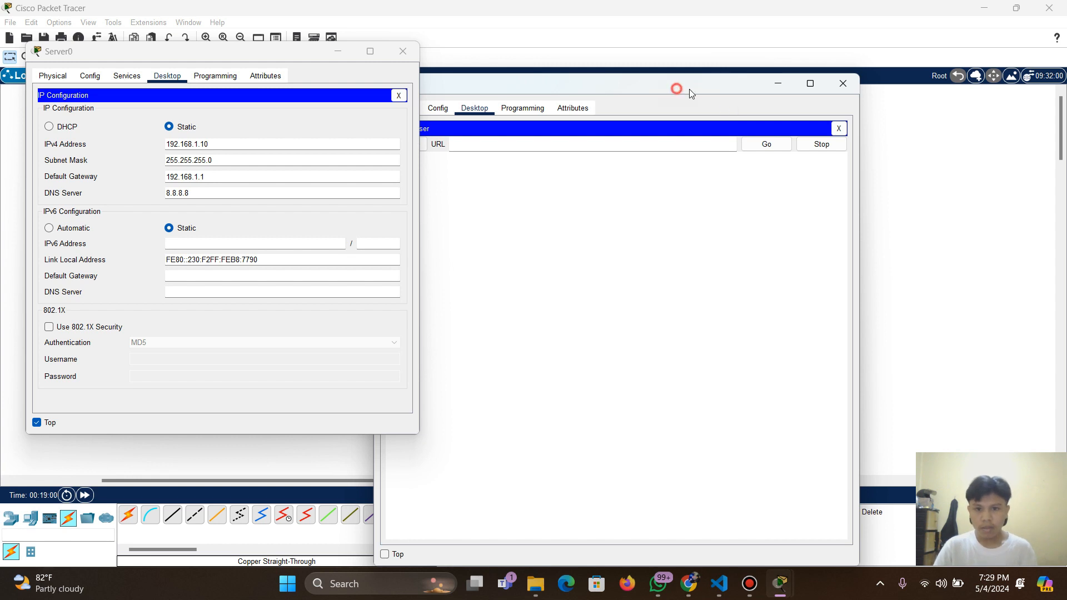
{"action": "left_click_drag", "start_coordinate": [676, 92], "coordinate": [825, 94]}
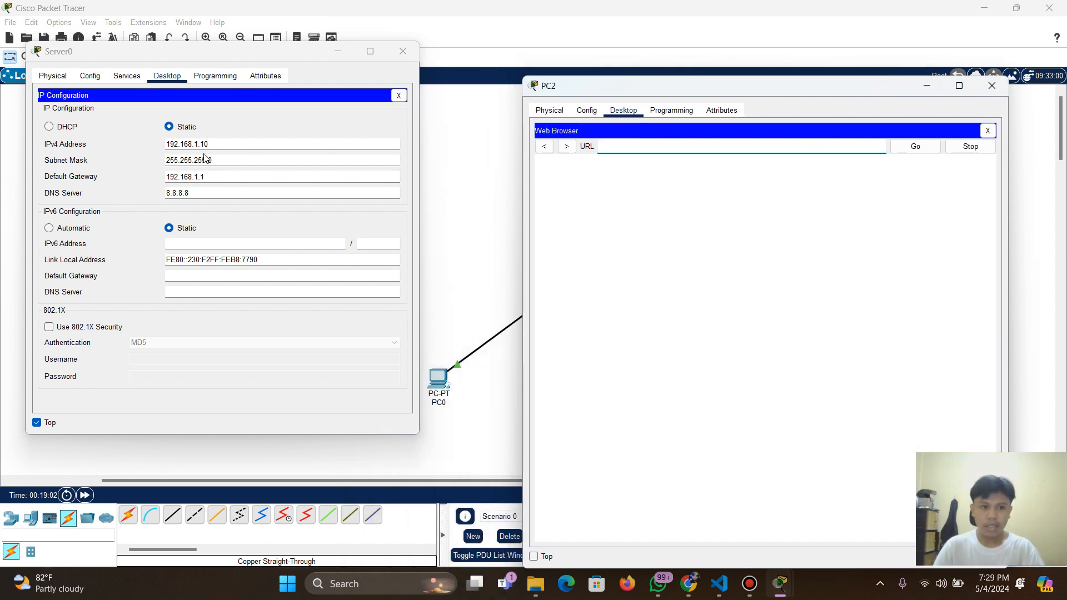
{"action": "type", "text": "192"}
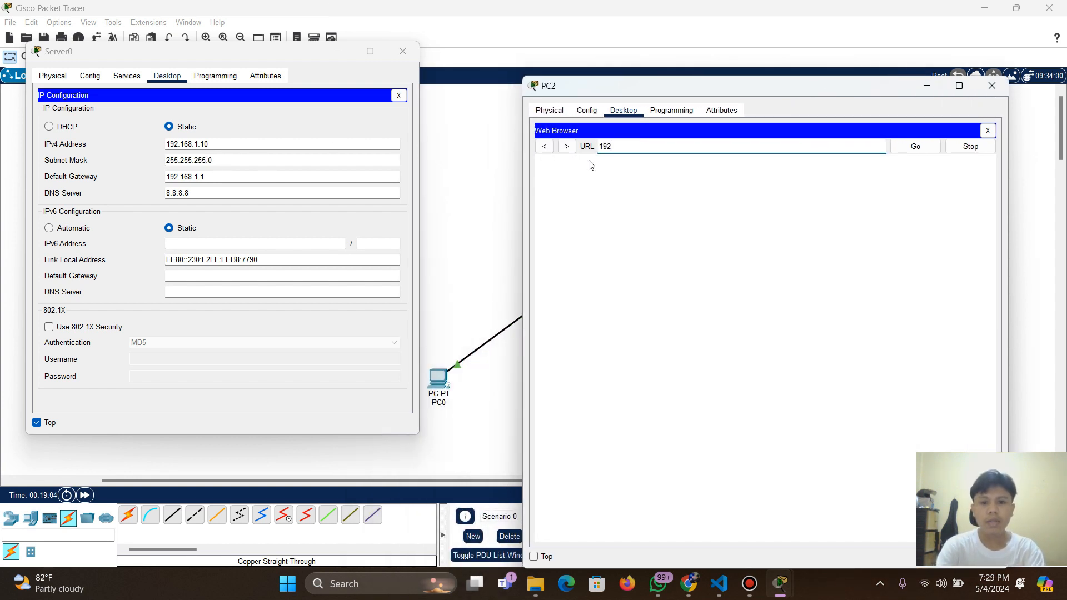
{"action": "type", "text": ".168.1.10"}
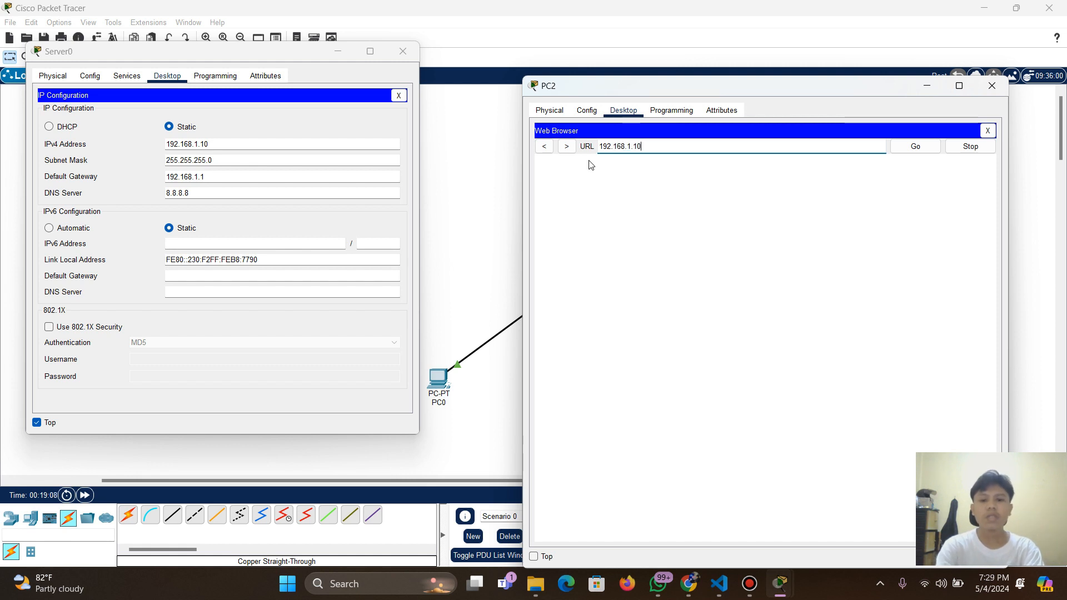
{"action": "left_click", "coordinate": [924, 146]}
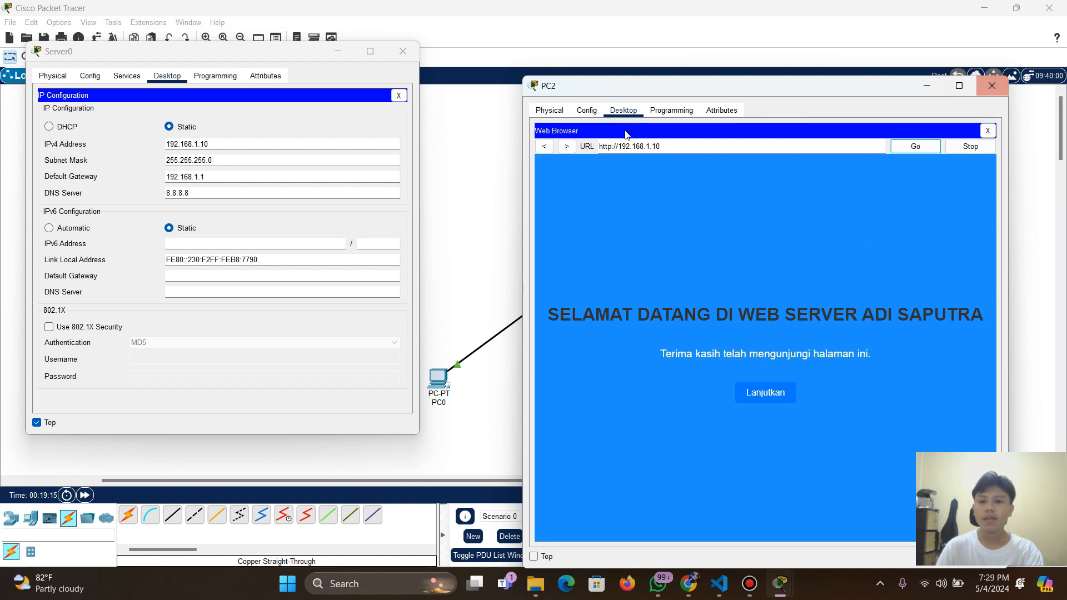
Maximize and restore PC2's window, minimize Server0's, and arrange the two windows side by side with PC2 on the left half of the screen
{"action": "left_click_drag", "start_coordinate": [829, 86], "coordinate": [798, 26]}
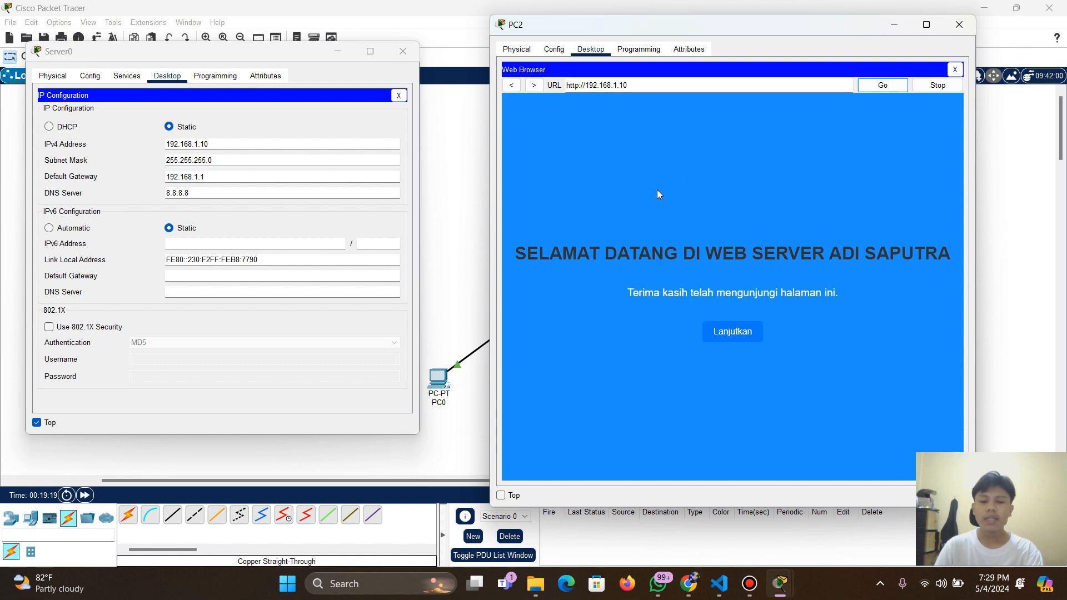
{"action": "left_click", "coordinate": [926, 24]}
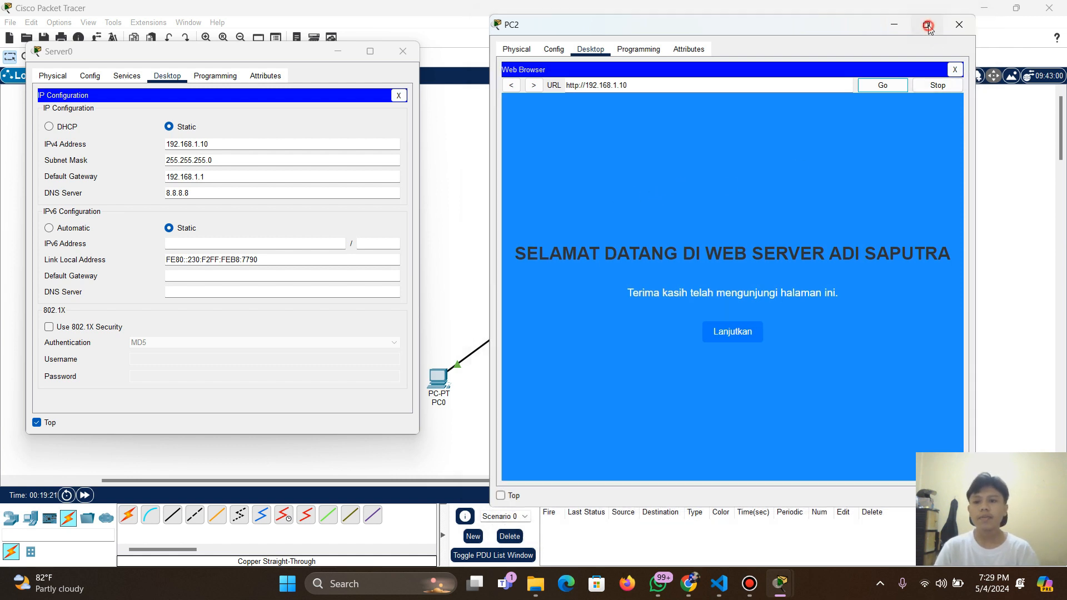
{"action": "left_click", "coordinate": [337, 51]}
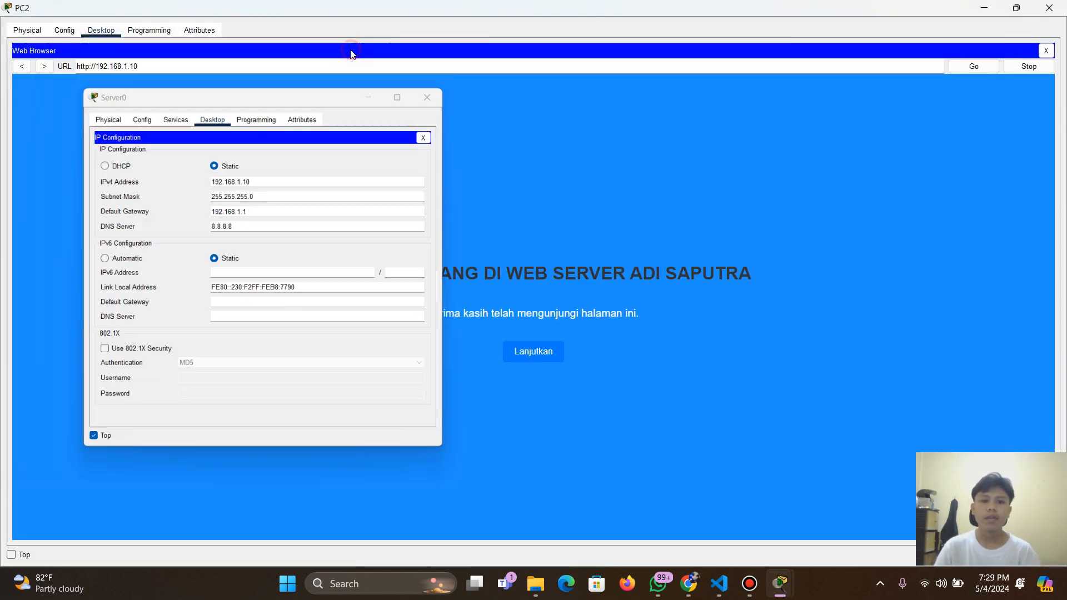
{"action": "left_click", "coordinate": [1016, 8]}
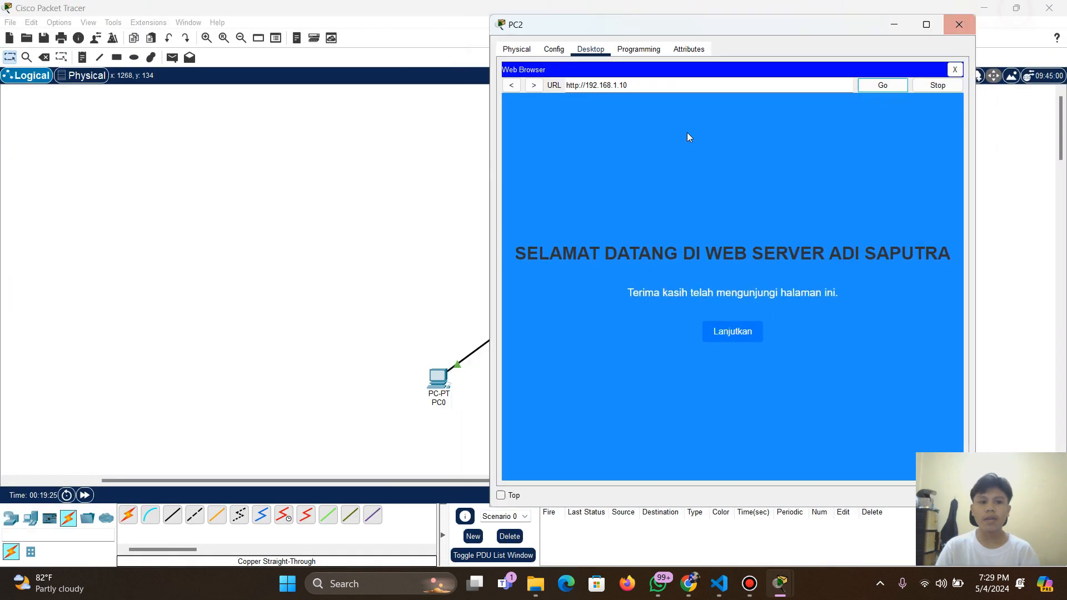
{"action": "left_click_drag", "start_coordinate": [775, 27], "coordinate": [346, 59]}
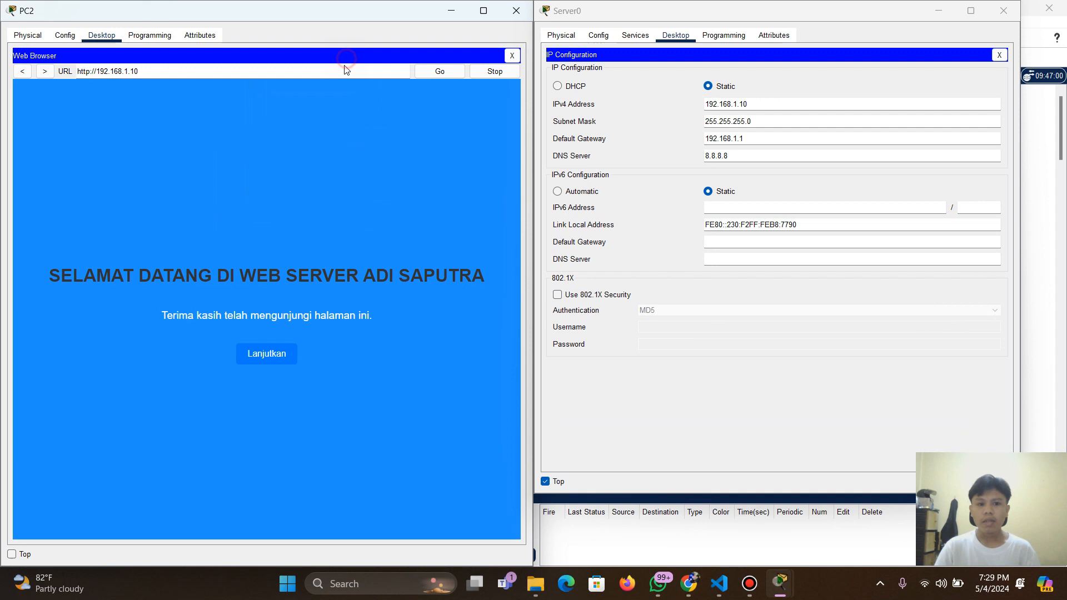